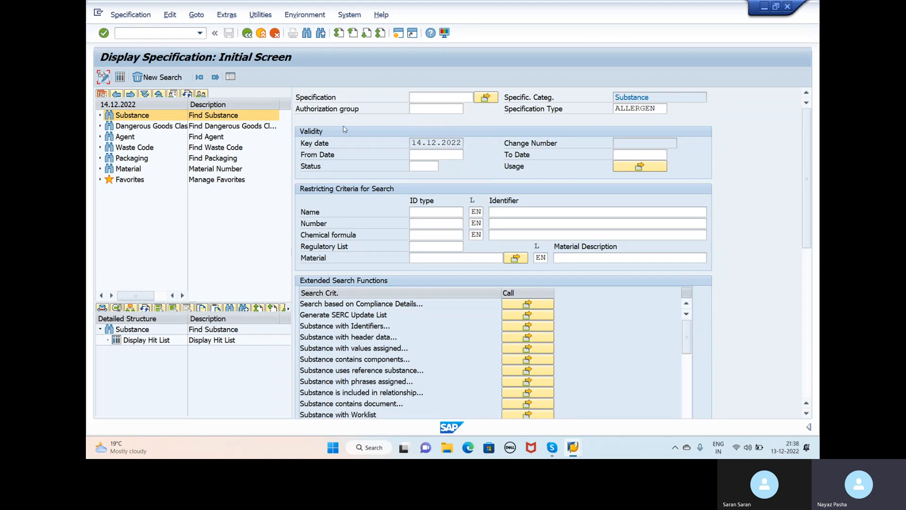
- Search for substances with specification type REAL_SUB and show the results as a full hit list
left_click(656, 108)
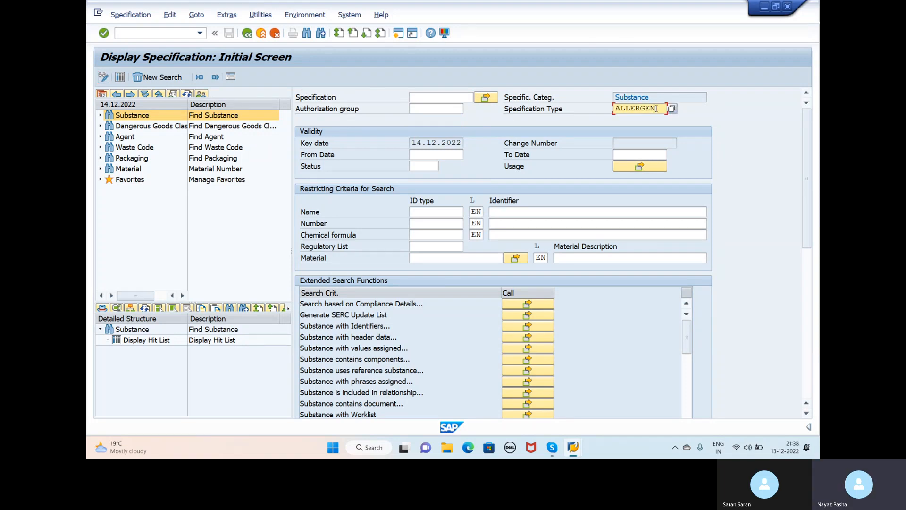
key("BackSpace")
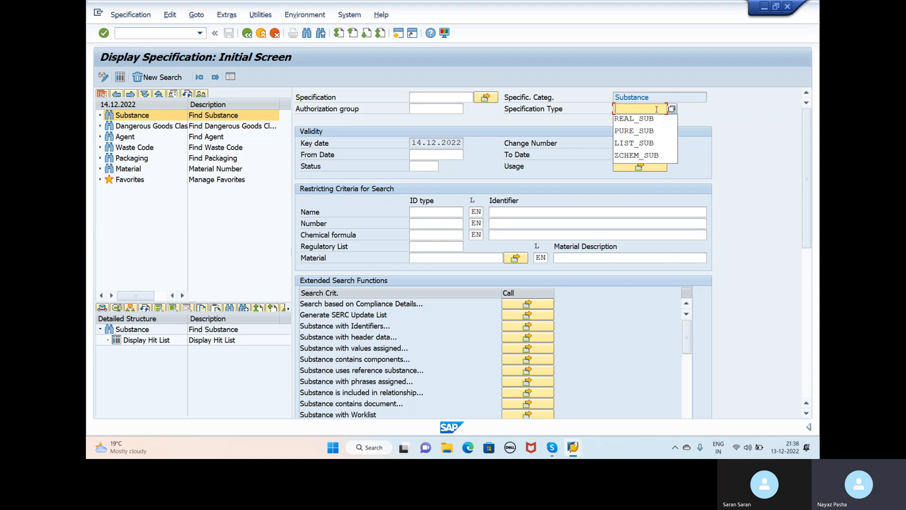
key("Escape")
type("REAL_SUB")
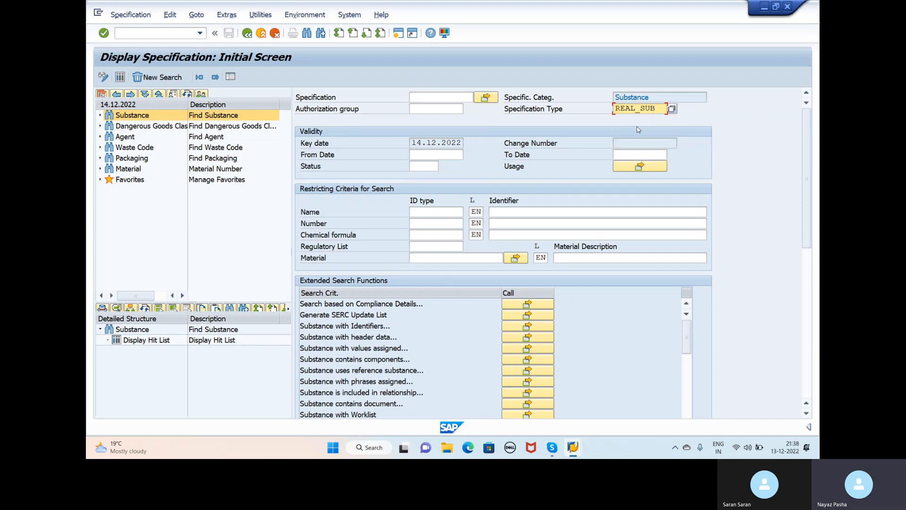
key("Return")
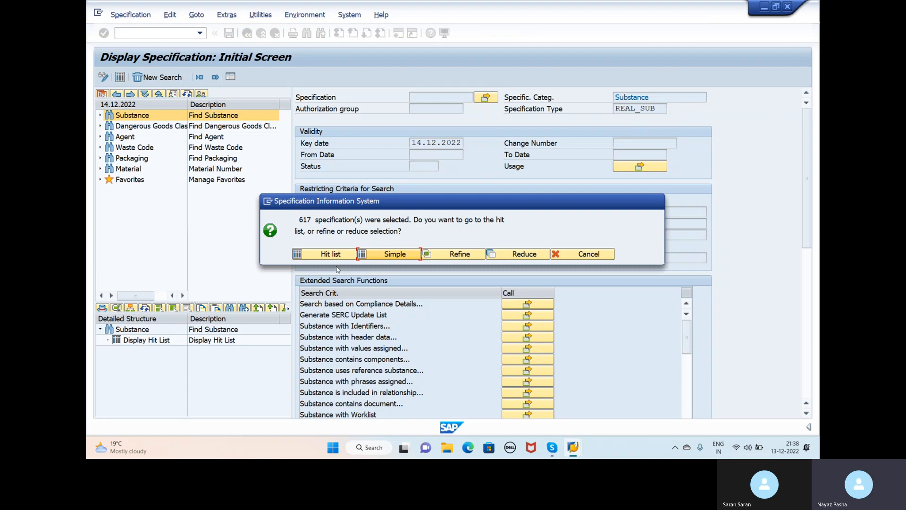
left_click(327, 255)
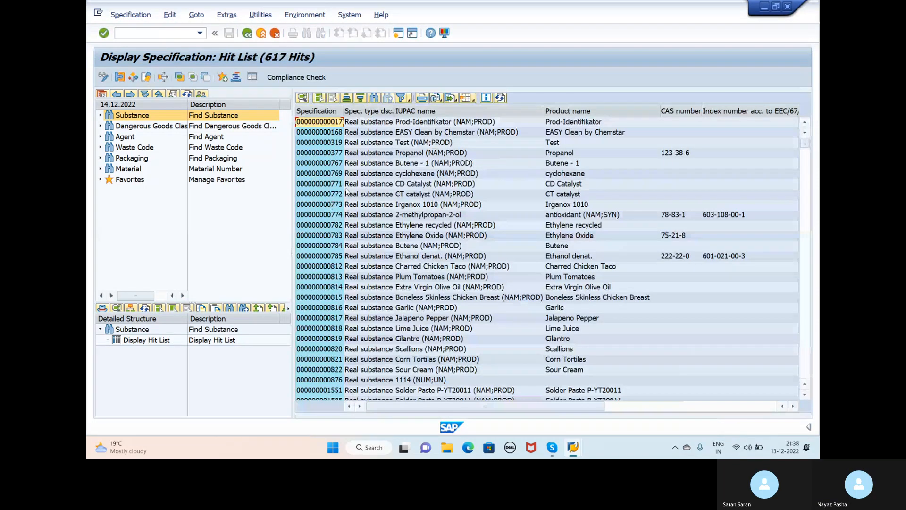
- Open the Propanol specification from the hit list and select its root node in the property tree
double_click(325, 153)
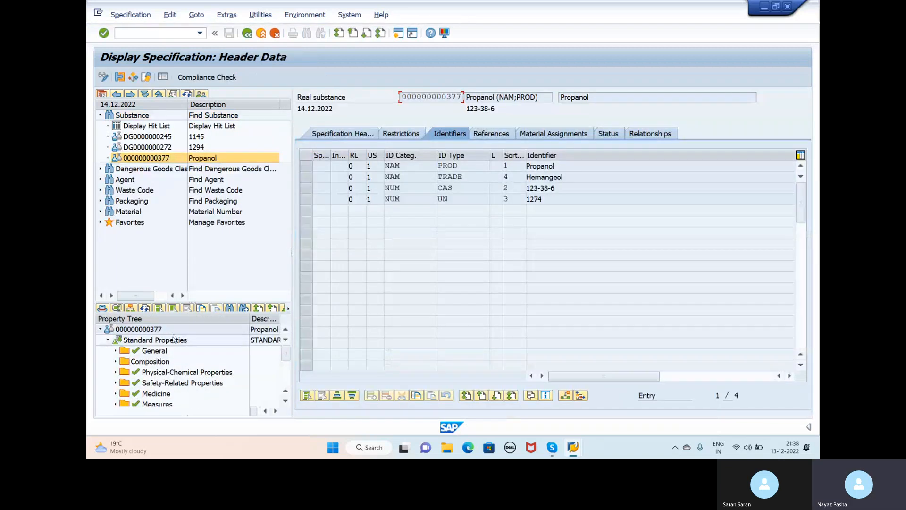
scroll(192, 376, "down", 1)
scroll(194, 376, "up", 1)
left_click(144, 329)
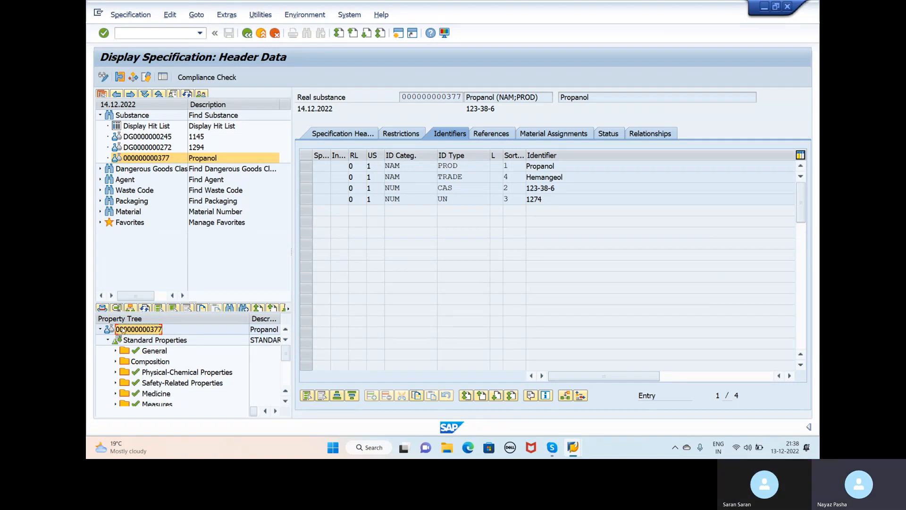
- Switch Propanol's property tree from Standard Properties to MSDS_ANSI (Material Safety Data Sheet) and look through its sections
left_click(150, 342)
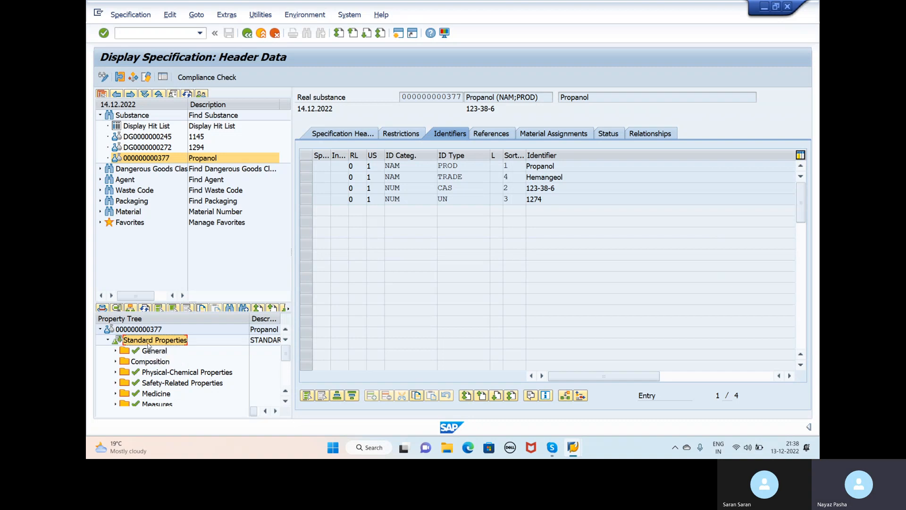
right_click(149, 343)
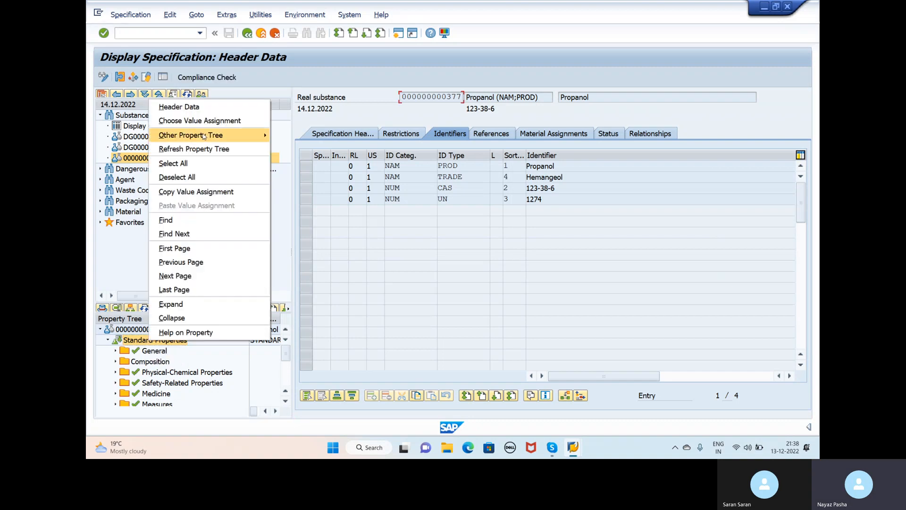
mouse_move(204, 136)
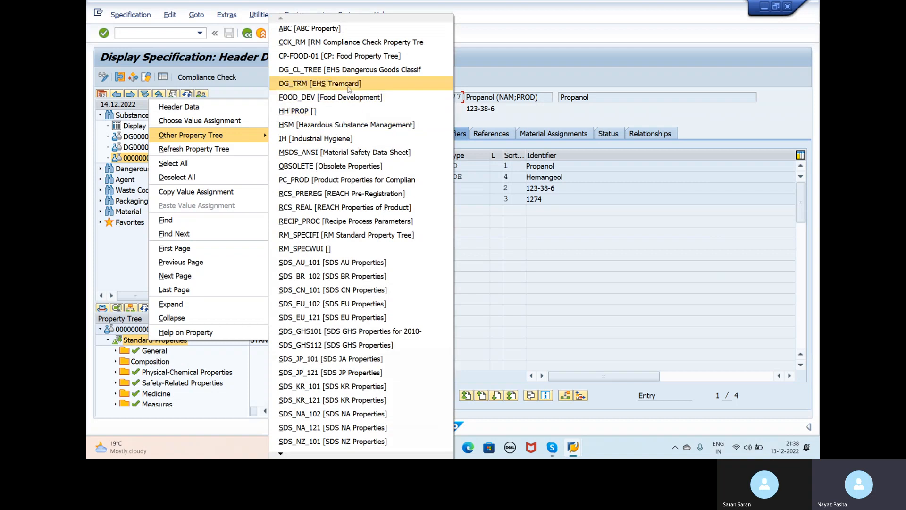
left_click(344, 152)
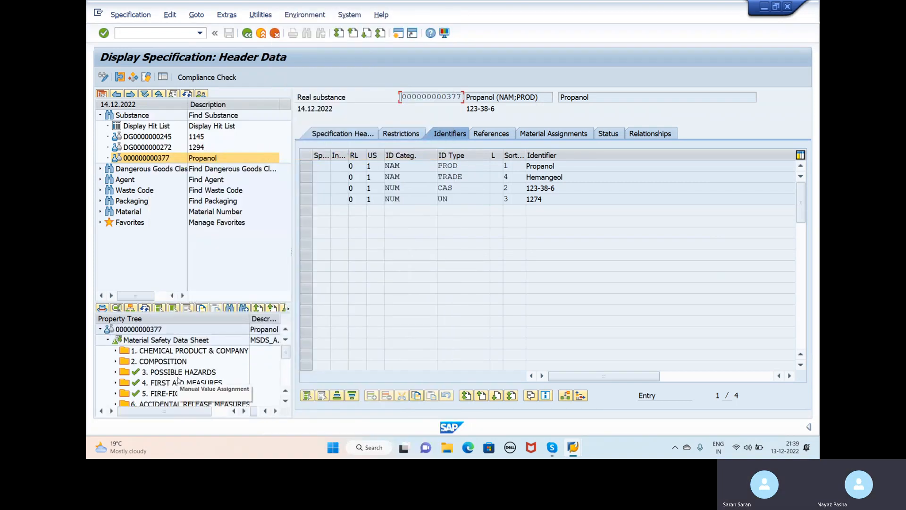
scroll(179, 376, "down", 4)
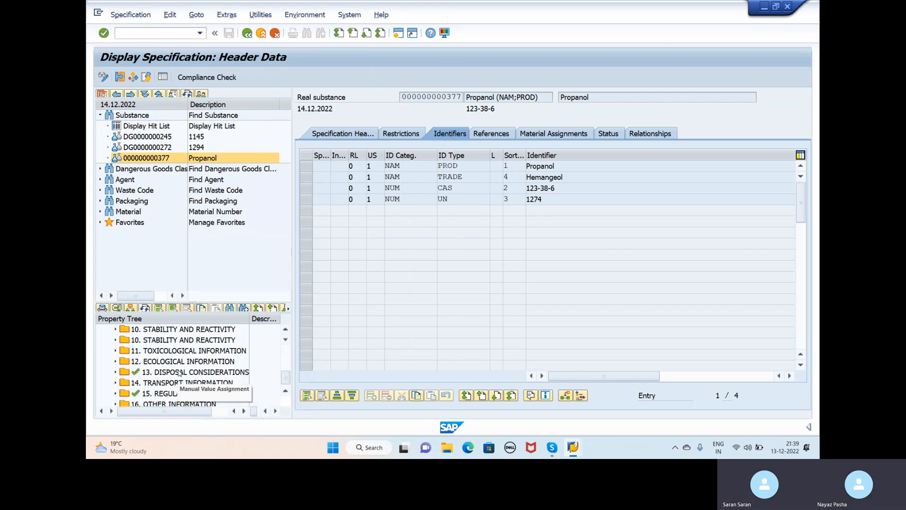
scroll(180, 373, "up", 4)
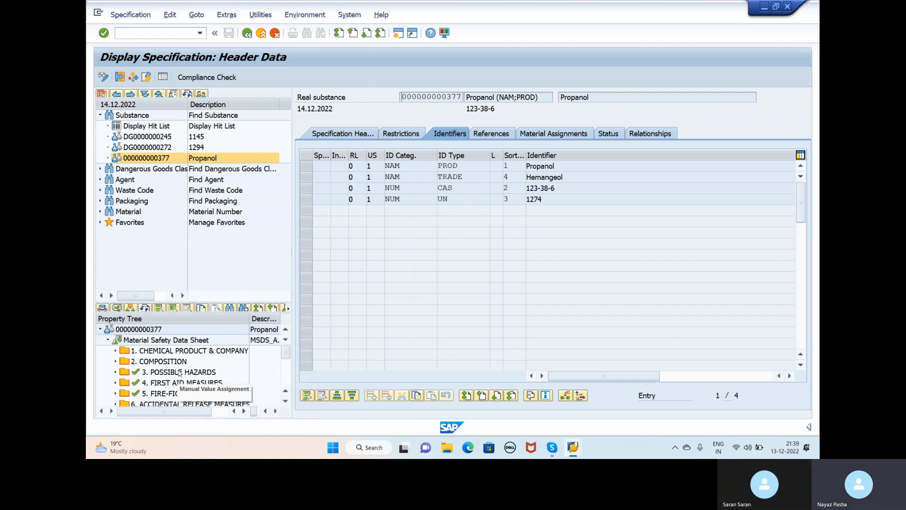
- Switch Propanol's property tree to IH (Industrial Hygiene)
left_click(164, 341)
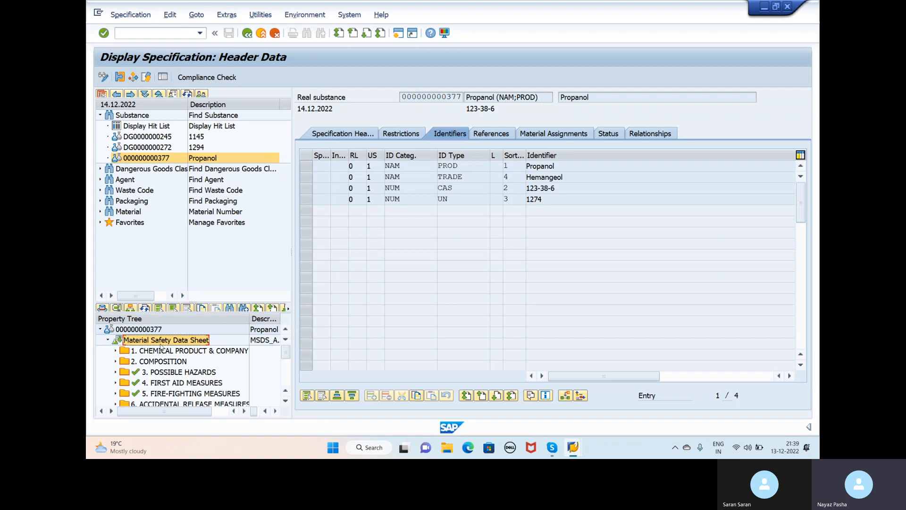
right_click(162, 341)
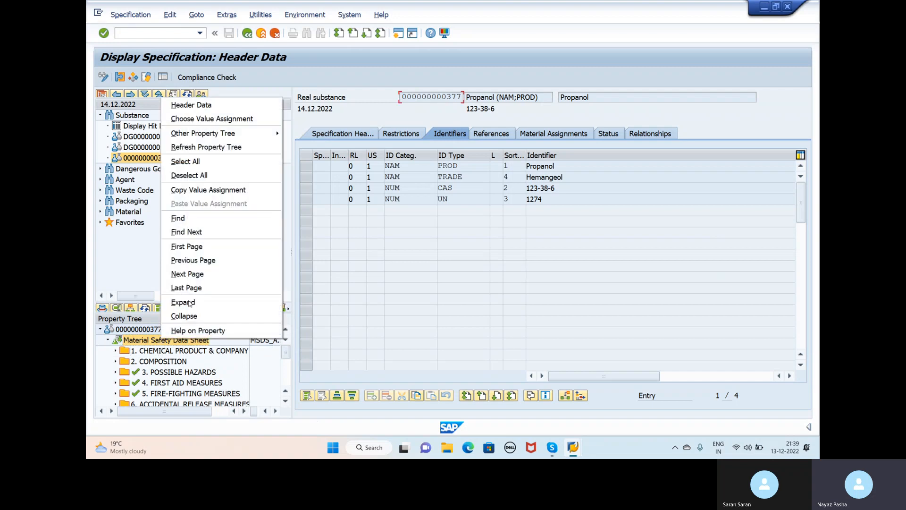
mouse_move(235, 136)
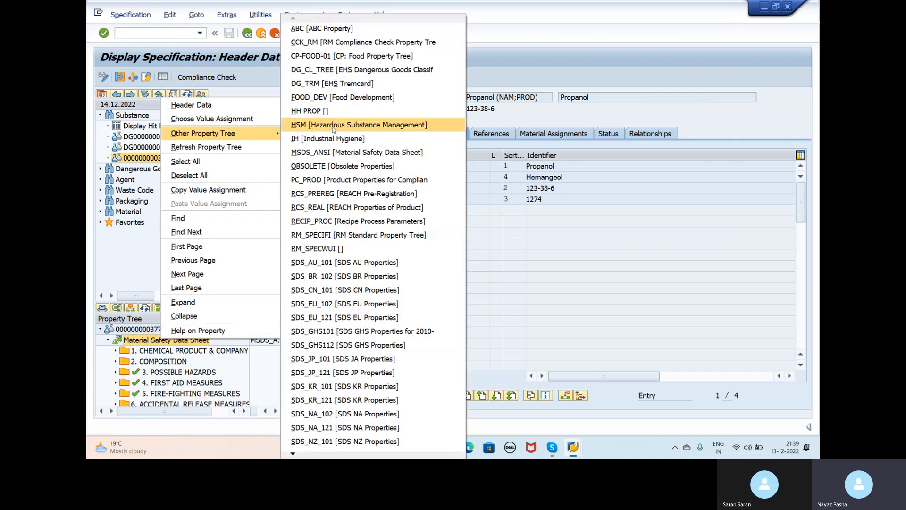
left_click(324, 138)
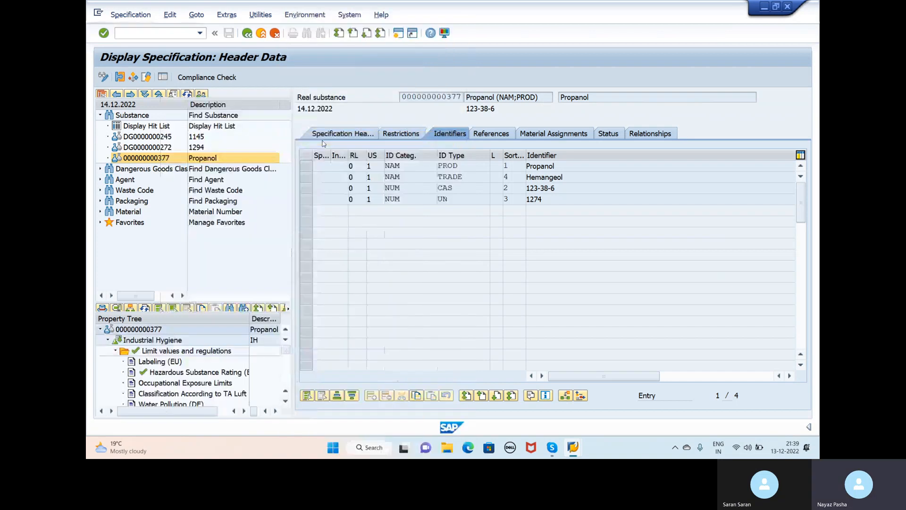
- Collapse the folders under Industrial Hygiene, from Limit values and regulations down to Physical-chemical properties
left_click(141, 341)
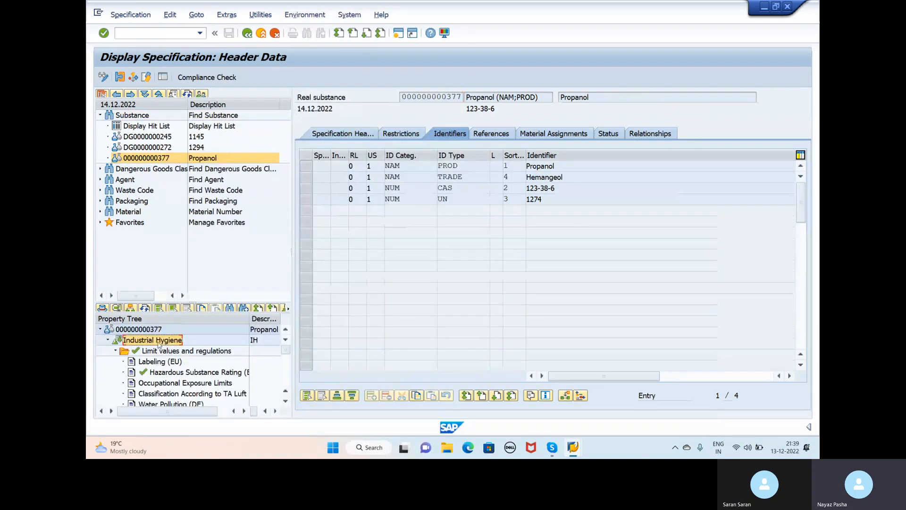
left_click(115, 350)
left_click(115, 362)
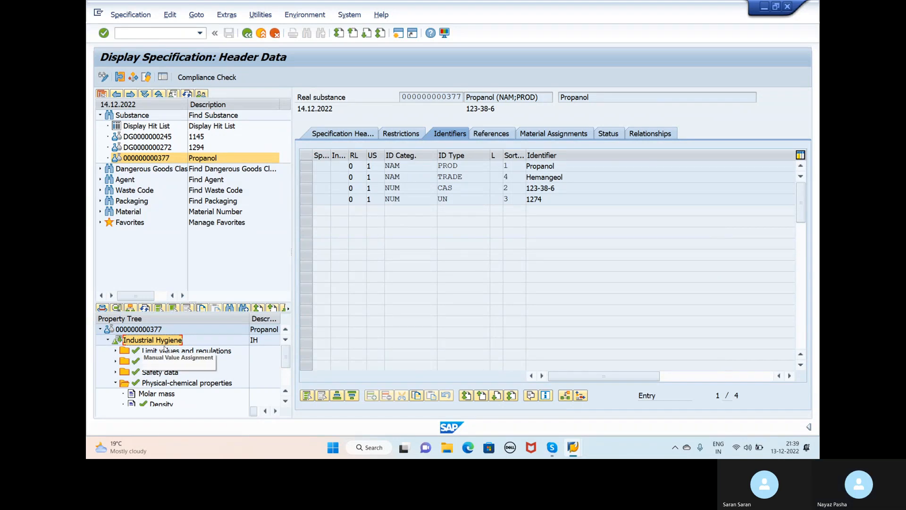
left_click(142, 329)
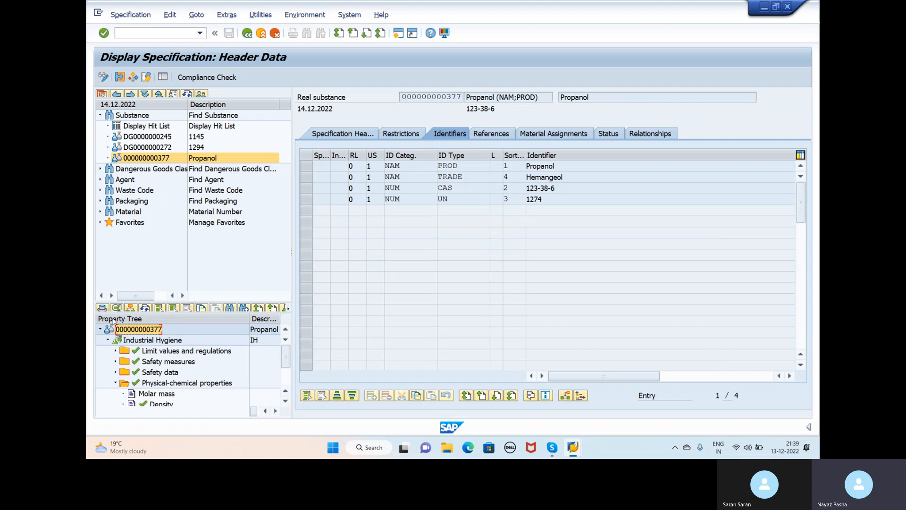
left_click(155, 340)
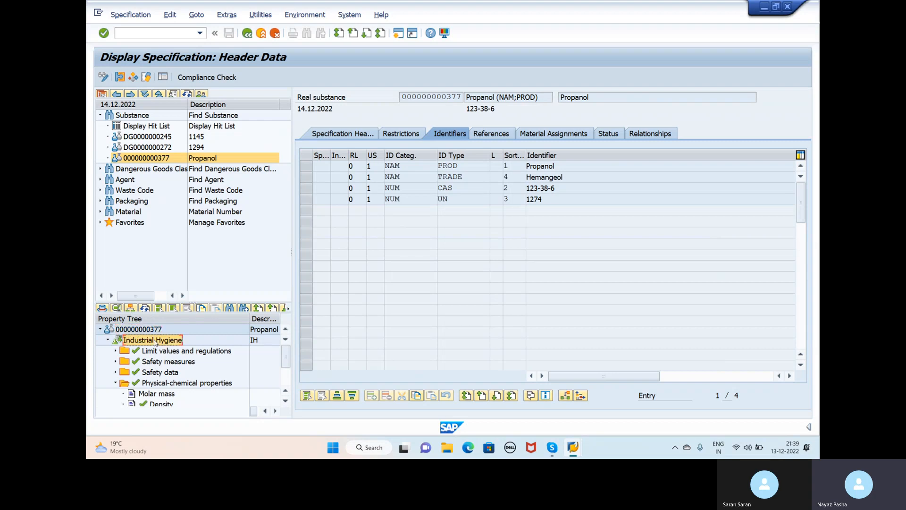
left_click(115, 383)
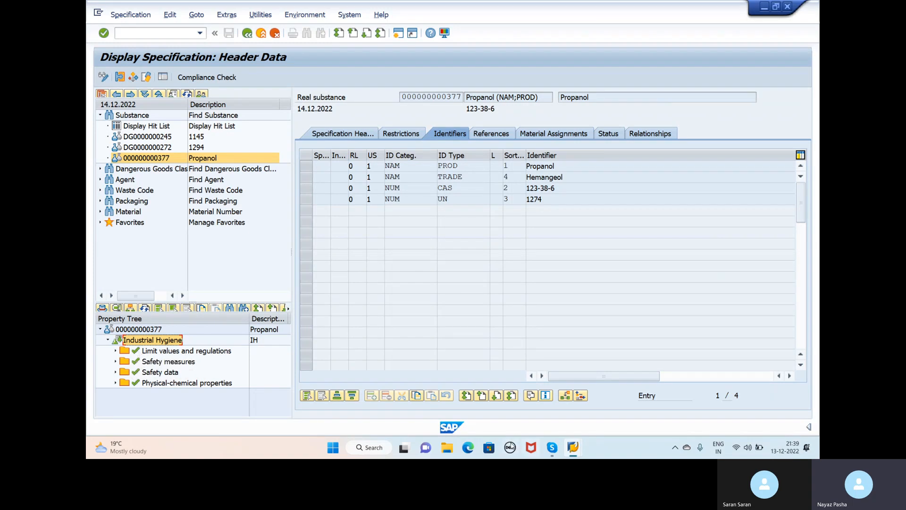
- Open the recent text file 22.11.2022 from File Explorer in Notepad, maximize it and start a new blank document
left_click(447, 447)
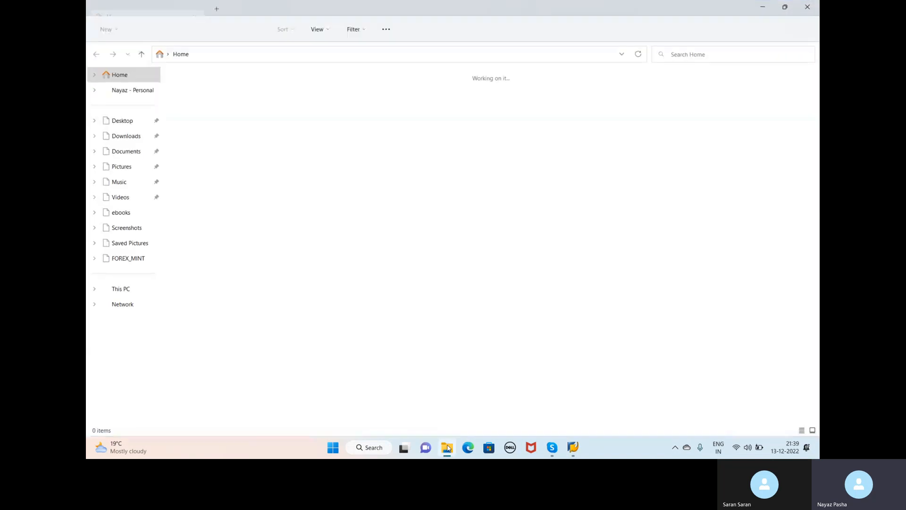
left_click(309, 209)
double_click(310, 205)
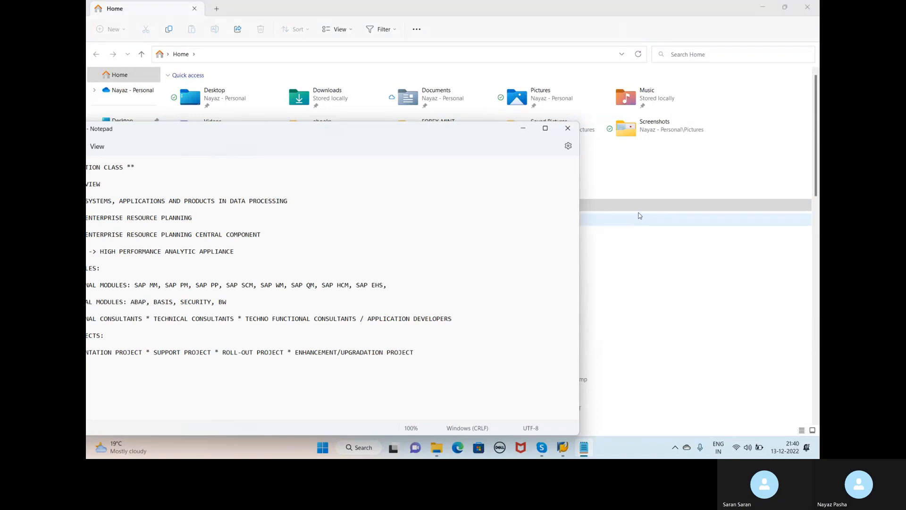
left_click(545, 128)
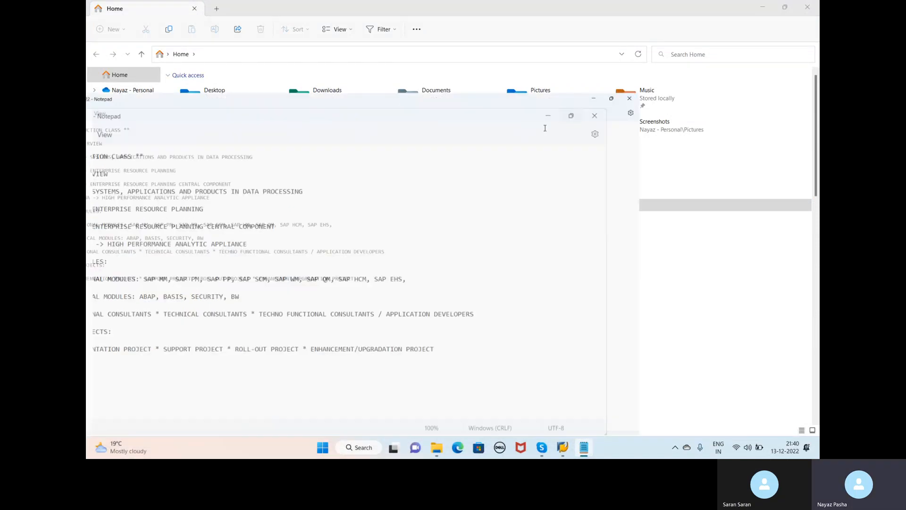
left_click(97, 26)
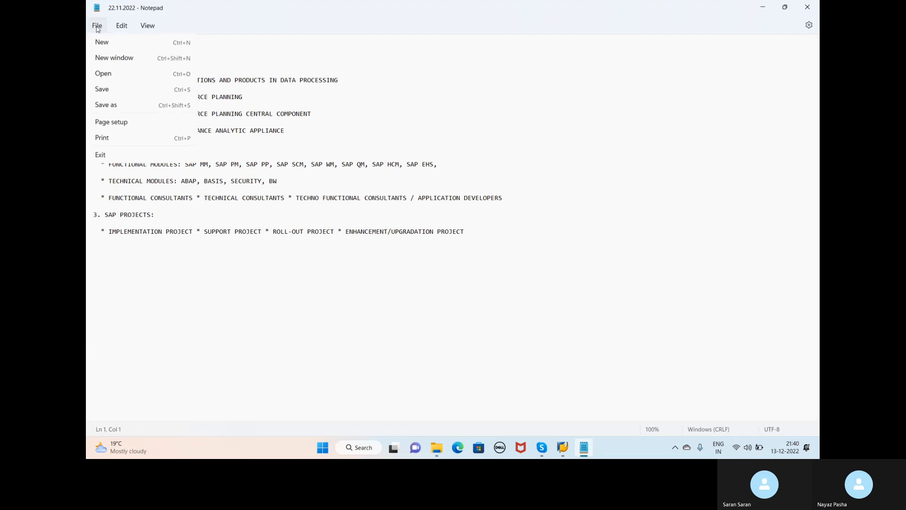
left_click(101, 41)
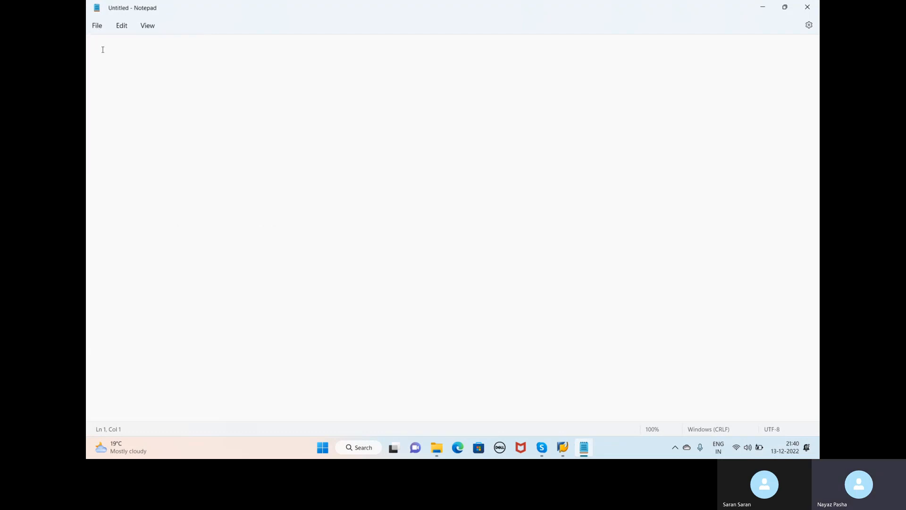
- Write the heading "SPECIFICATION STRUCTURE" in the blank document, followed by an empty line
type("SPEC")
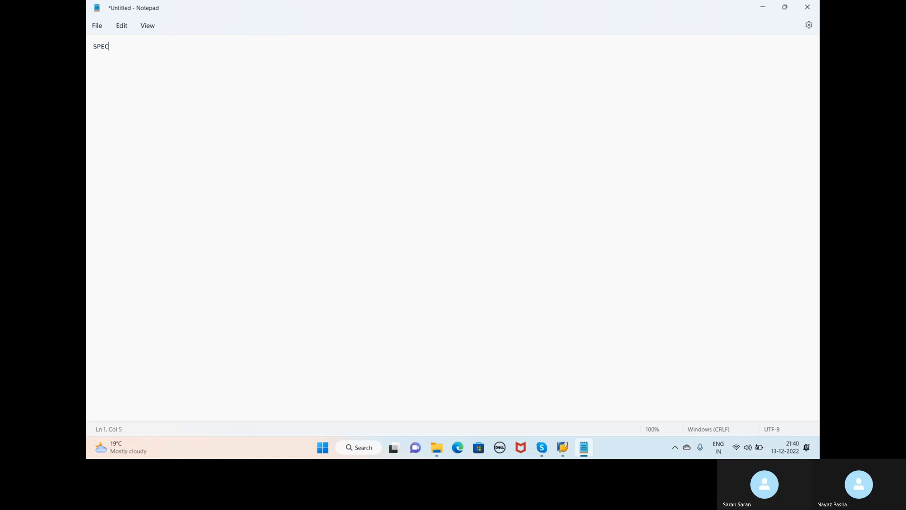
type("IFICATION STRUCTURE")
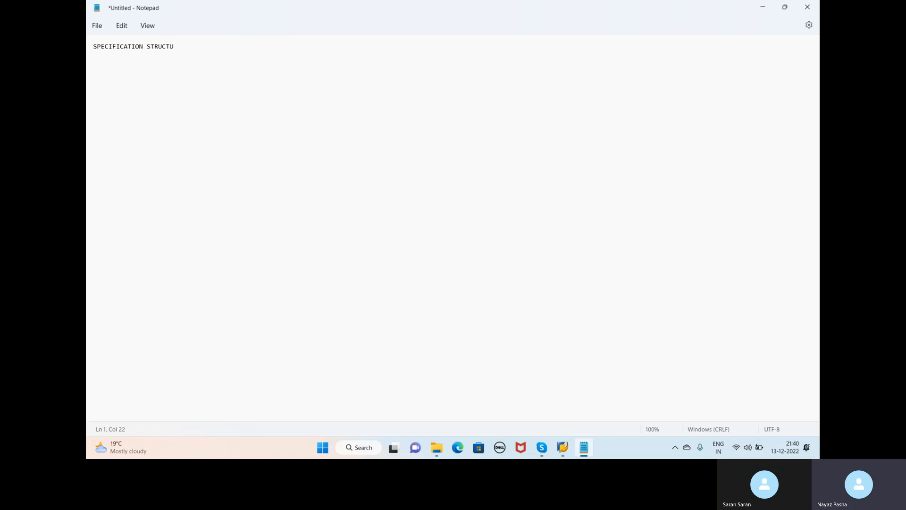
key("Return")
key("Return")
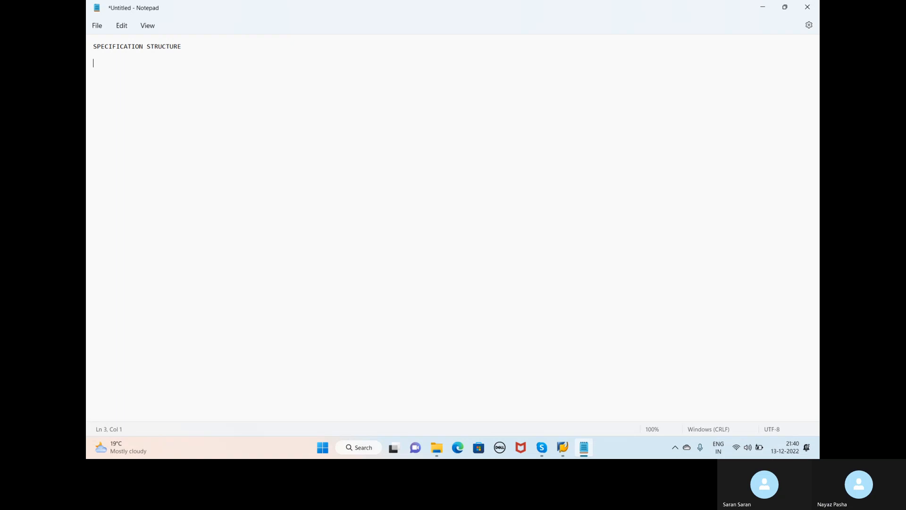
- Add the line "SPECIFICATION NAME/NUMBER" below the heading, followed by an empty line
type("PECIFI")
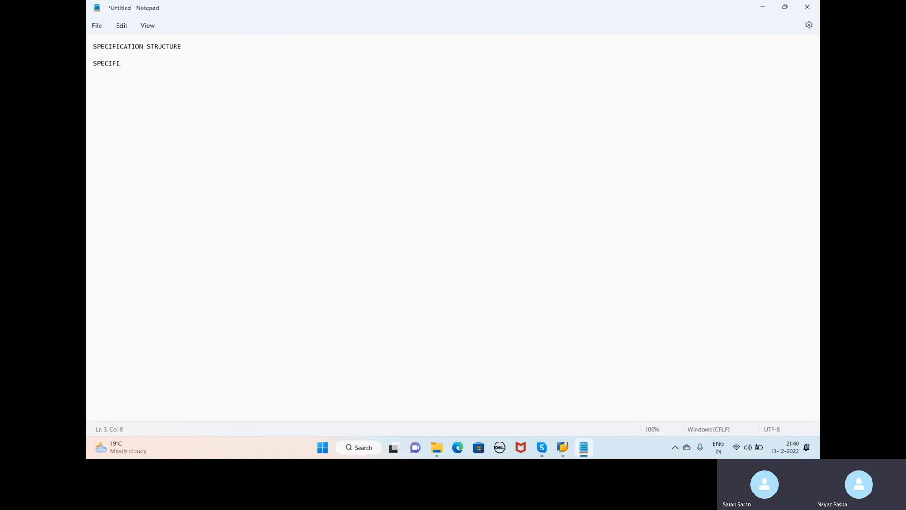
type("CATION NAM")
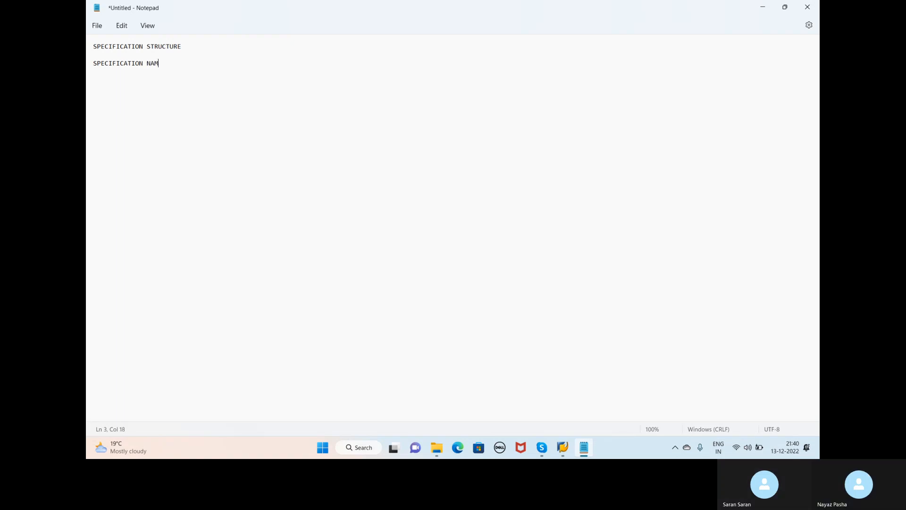
type("E/NUMBER")
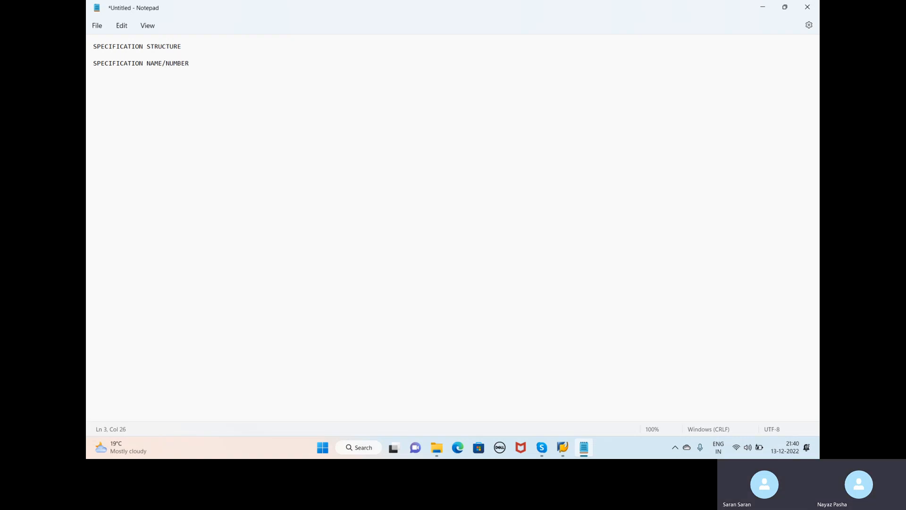
key("Return")
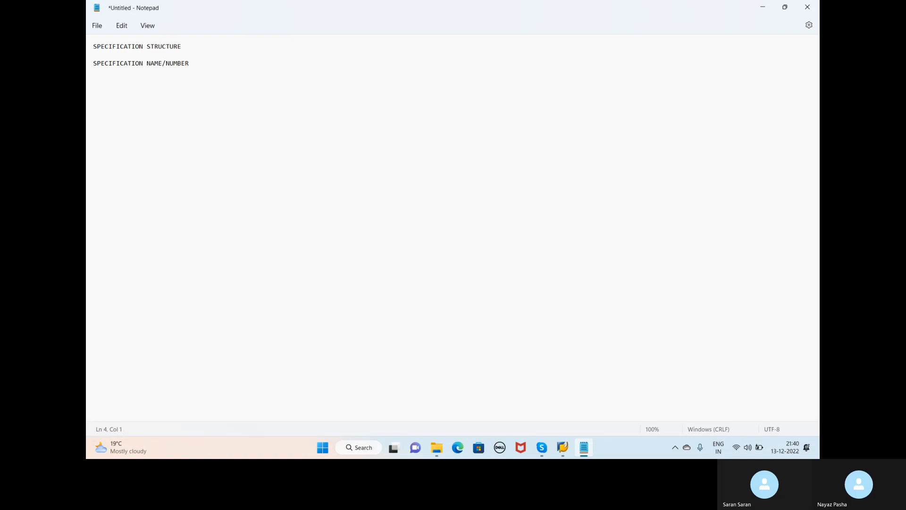
key("Return")
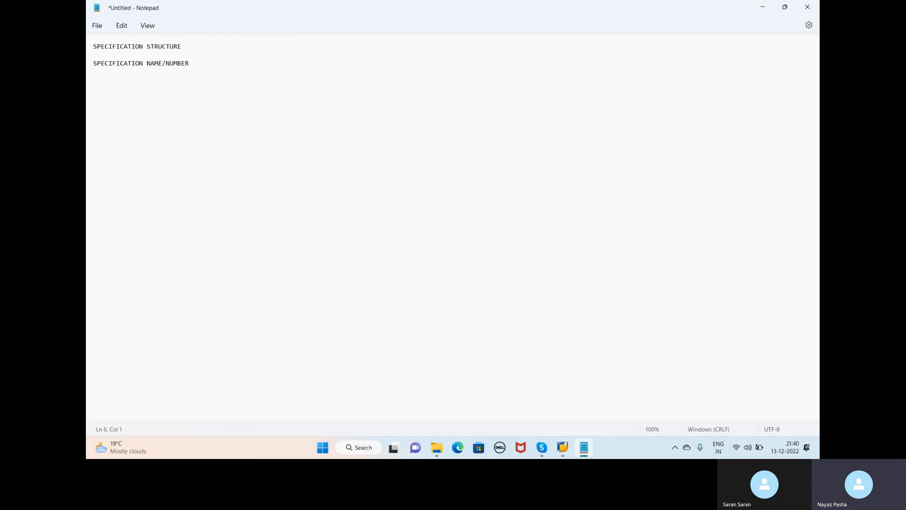
- Prefix the SPECIFICATION NAME/NUMBER line with an asterisk and add the bullet "* PROPERTY TREE" below it, followed by a new asterisk bullet
key("BackSpace")
type("*")
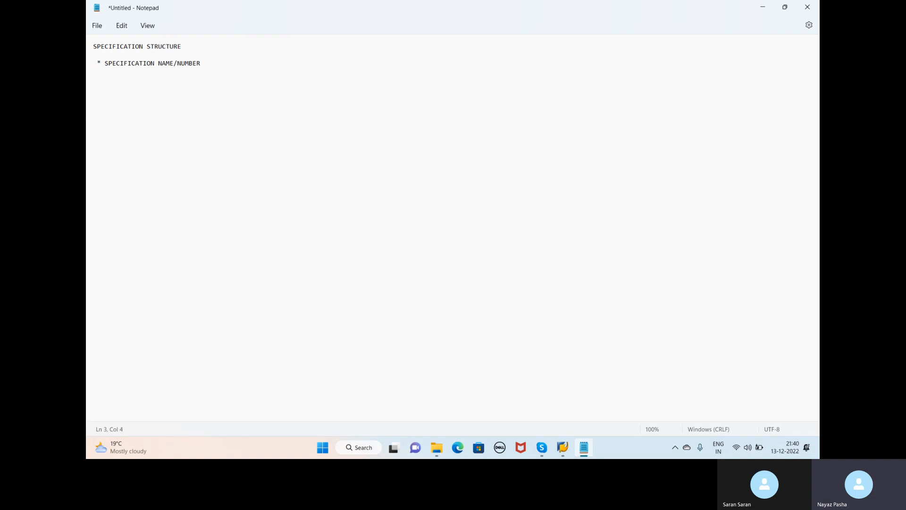
left_click(96, 71)
type("PROPERTY")
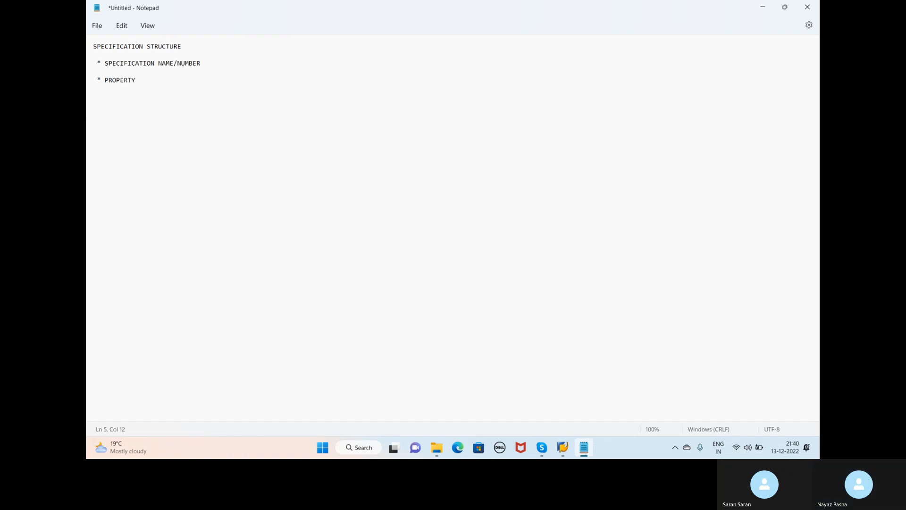
type(" TREE")
key("Return")
key("Return")
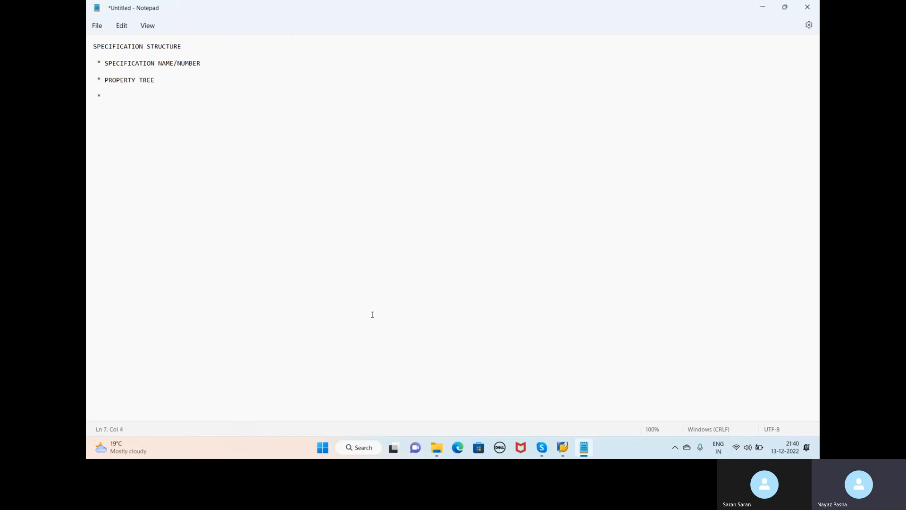
- Check the property tree in SAP, return to Notepad and write "VALUE ASSIGNMENT TYPE (VAT) ->" on the third bullet
left_click(562, 448)
left_click(586, 411)
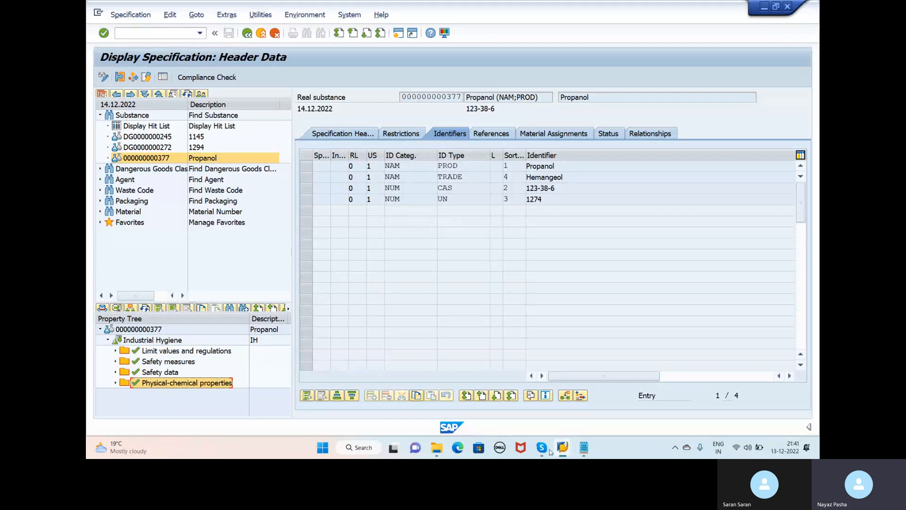
left_click(578, 445)
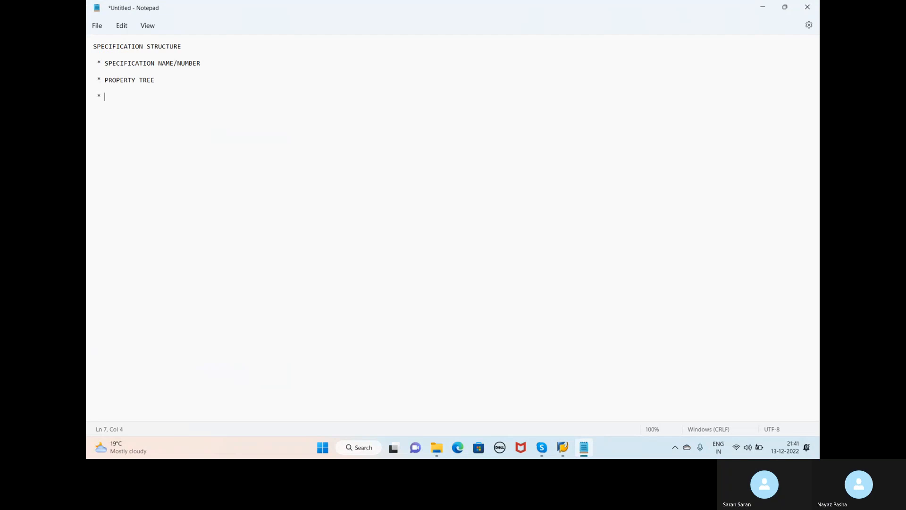
type("VALUE ASS")
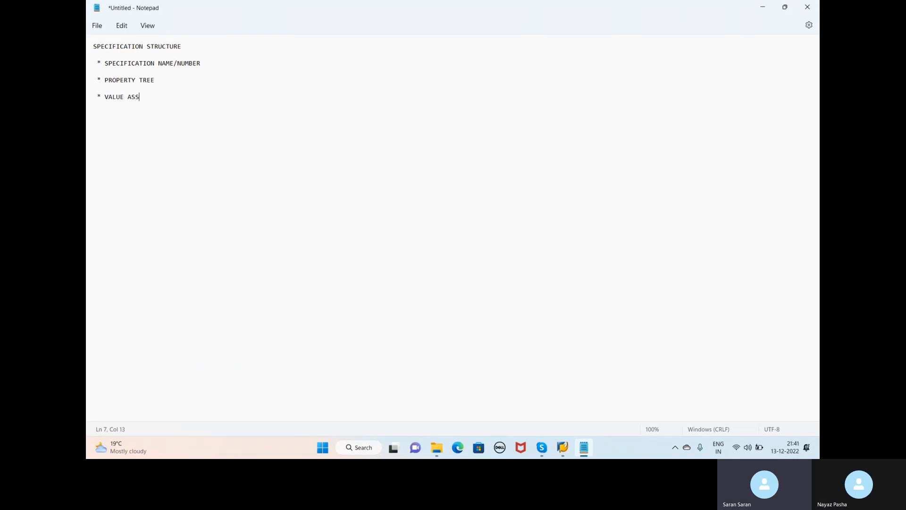
type("IGNMENT")
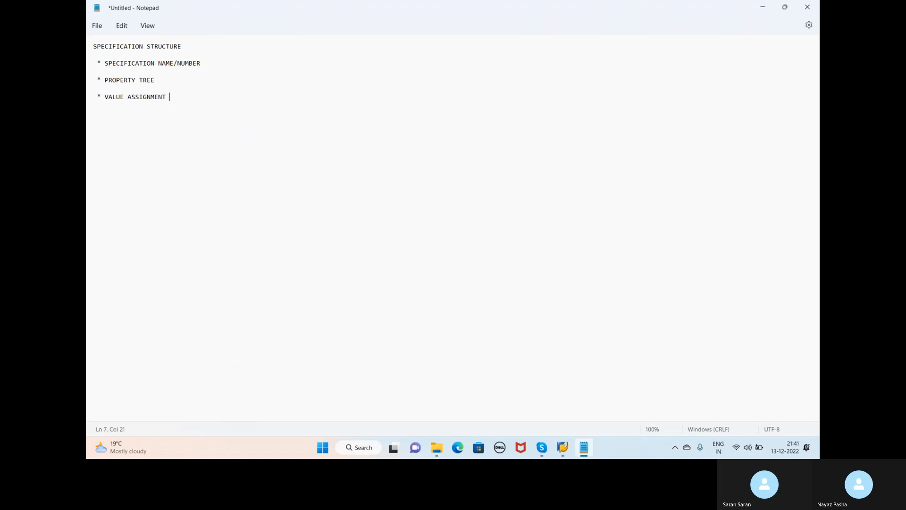
type("PE (VAT) ->")
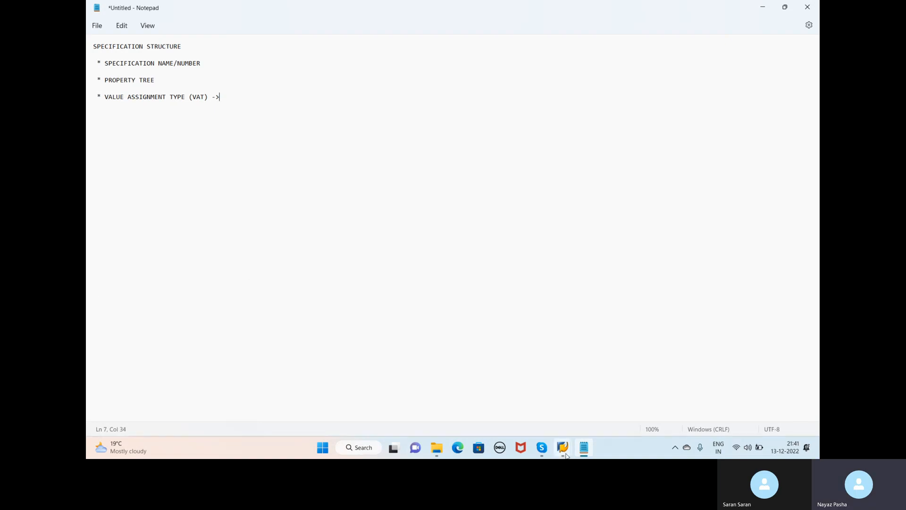
- Switch to SAP, expand Safety measures in the property tree and examine its entries from Hand protection to Advice on safe handling
mouse_move(567, 455)
left_click(613, 387)
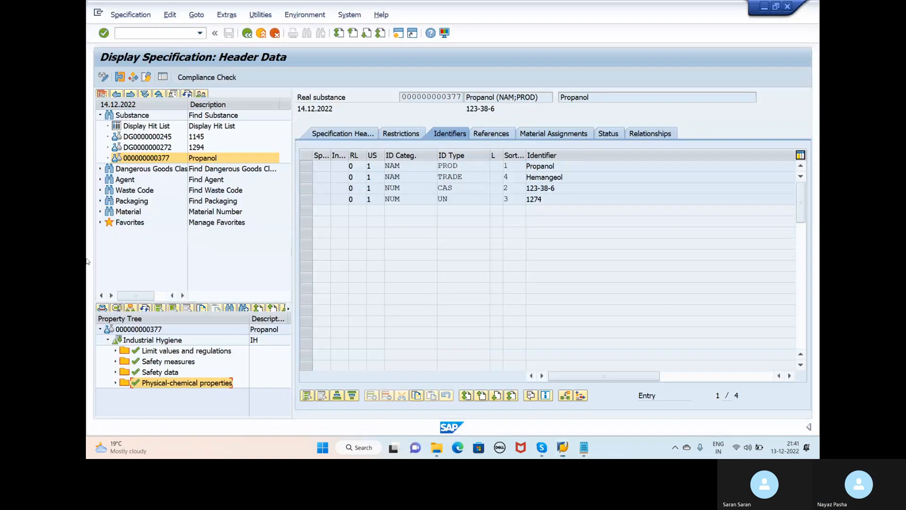
left_click(115, 362)
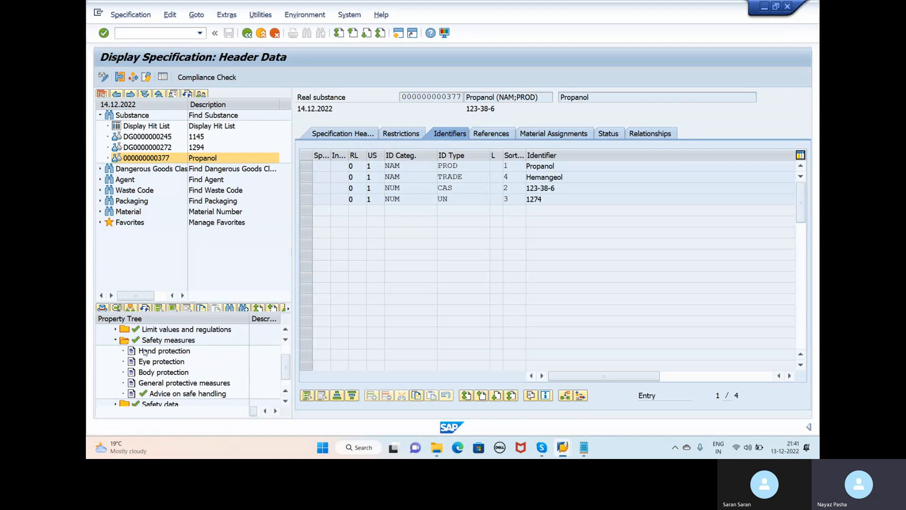
left_click(163, 351)
left_click(156, 367)
left_click(171, 355)
left_click(171, 362)
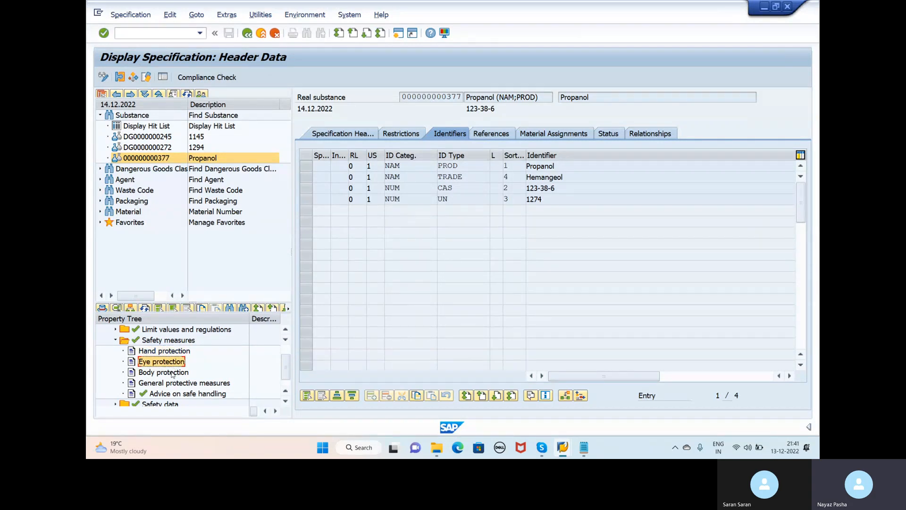
left_click(173, 374)
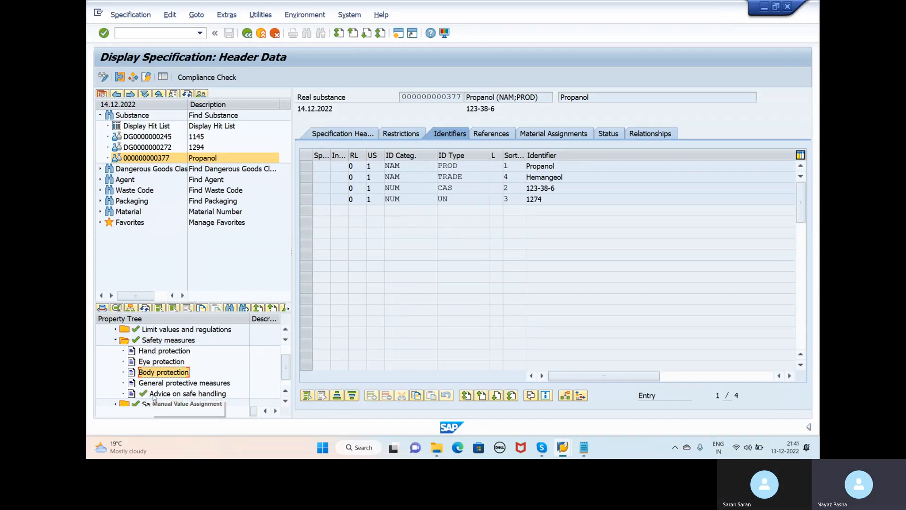
left_click(165, 354)
left_click(165, 361)
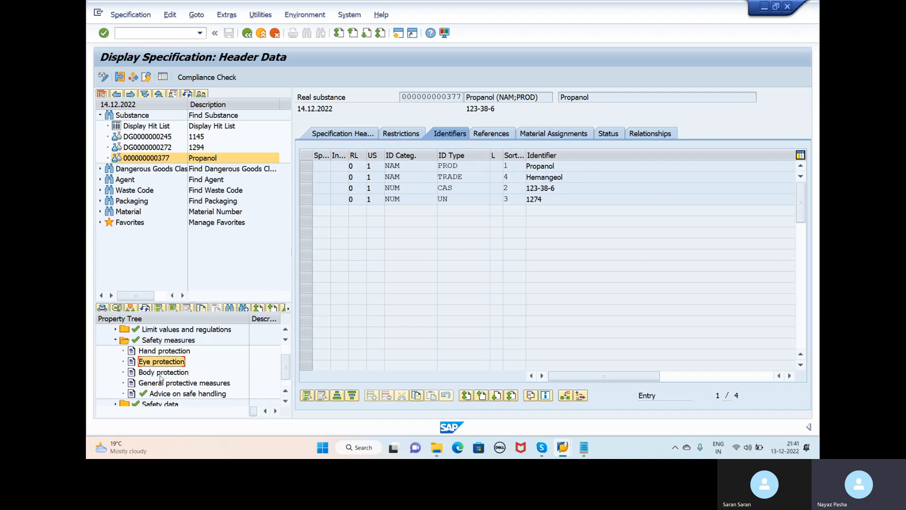
left_click(161, 374)
left_click(159, 383)
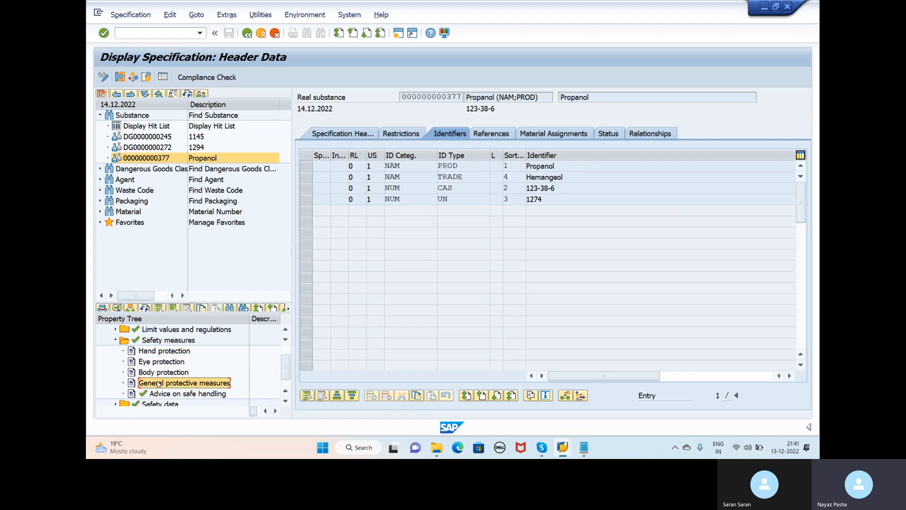
left_click(157, 341)
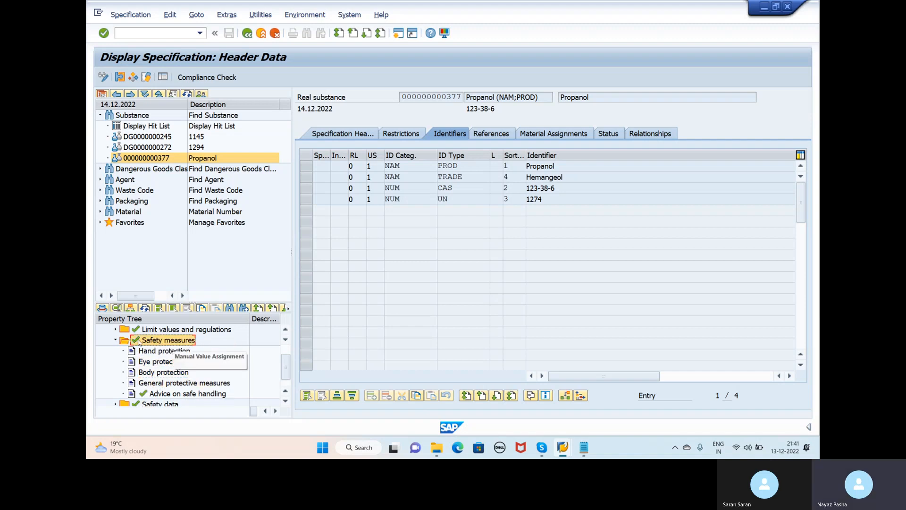
left_click(158, 355)
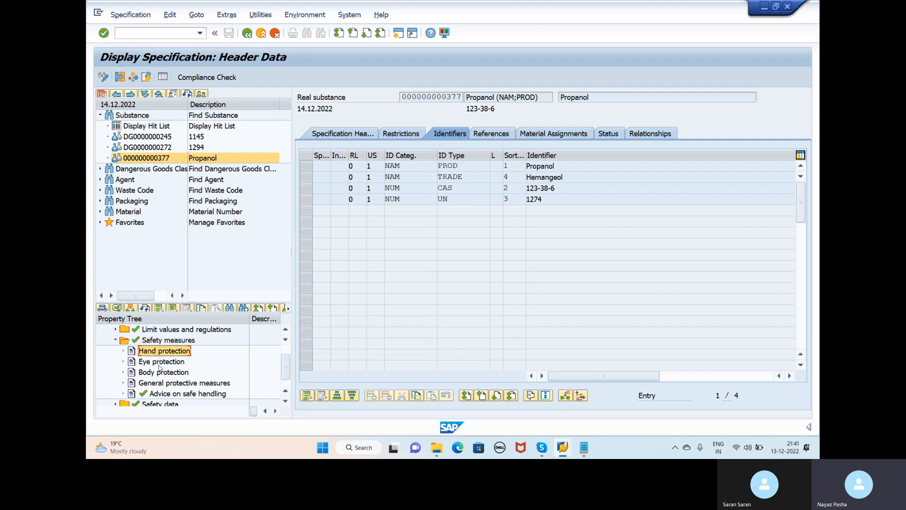
left_click(161, 364)
left_click(160, 375)
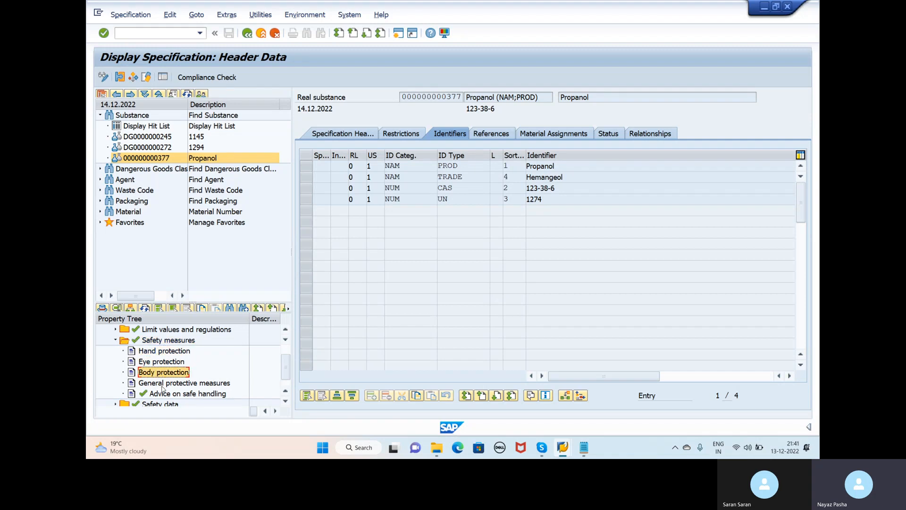
left_click(161, 383)
left_click(163, 392)
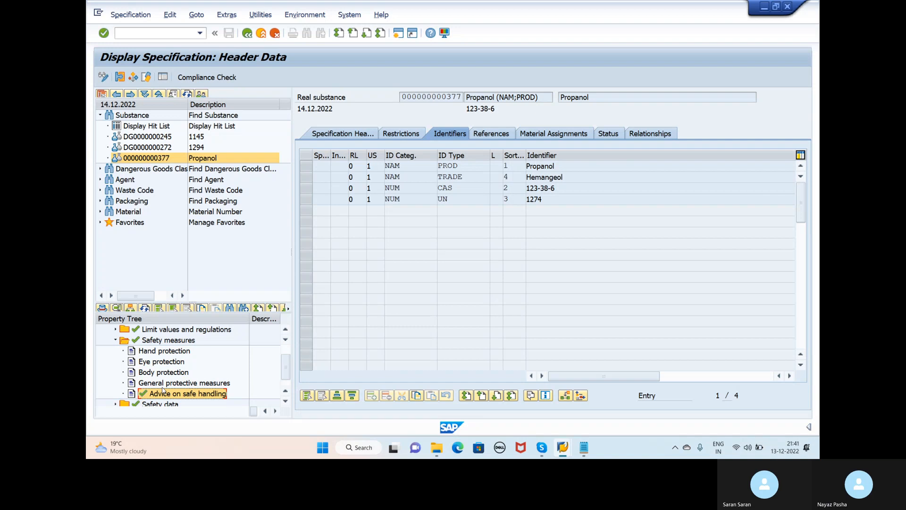
left_click(160, 340)
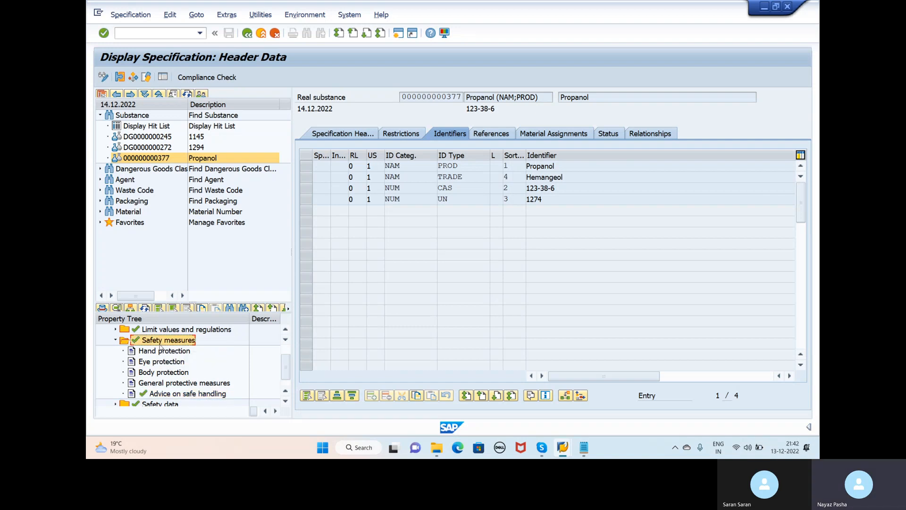
left_click(160, 351)
left_click(160, 362)
left_click(160, 373)
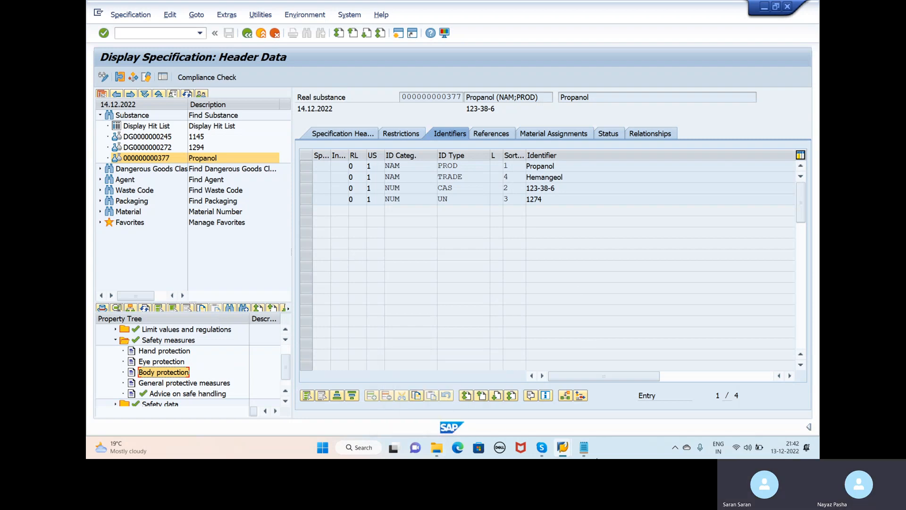
- Return to Notepad and append "* NODE IN THE PROPERTY TREE *" to the VALUE ASSIGNMENT TYPE (VAT) line
left_click(590, 453)
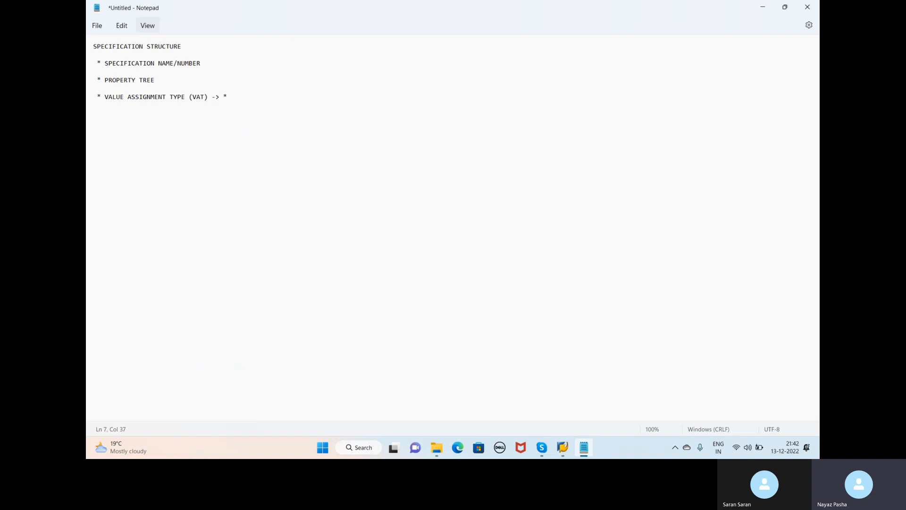
type("NODE IN THE PROPER")
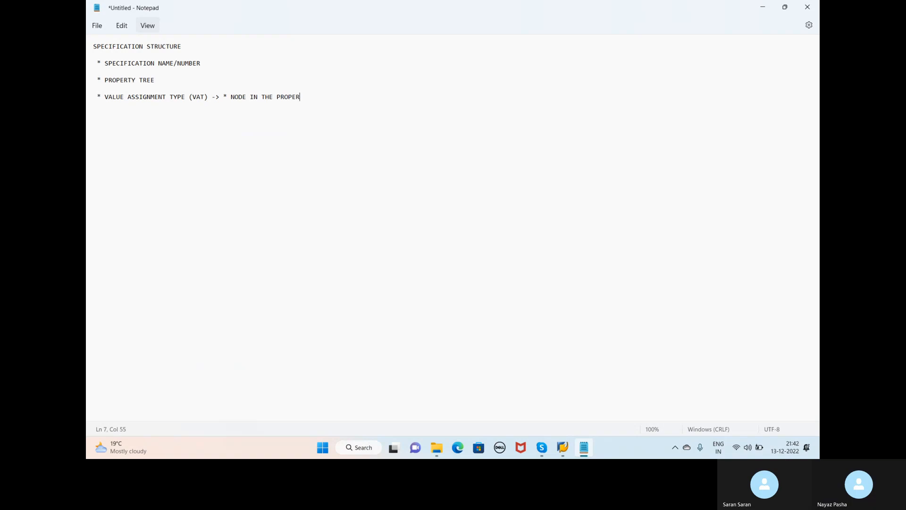
type("TY TREE *")
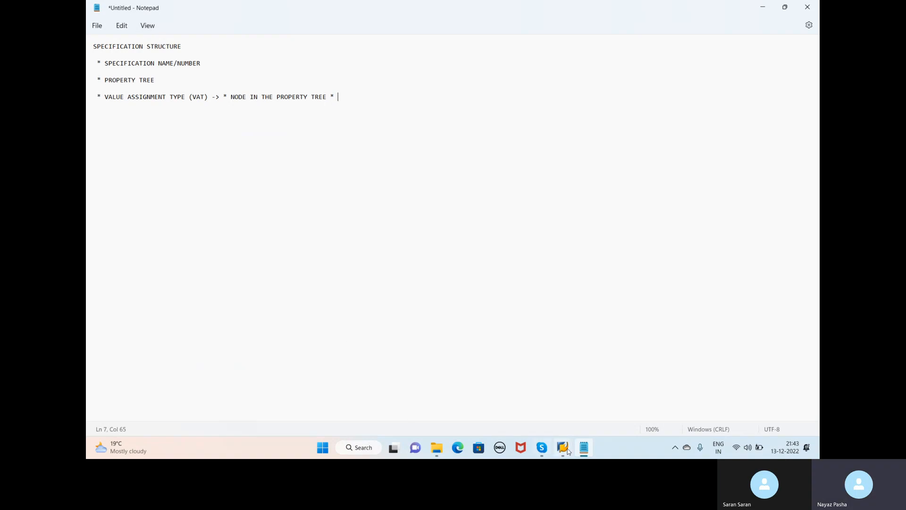
- Switch to SAP, collapse the Safety measures folder in the property tree and select it
mouse_move(563, 447)
left_click(598, 402)
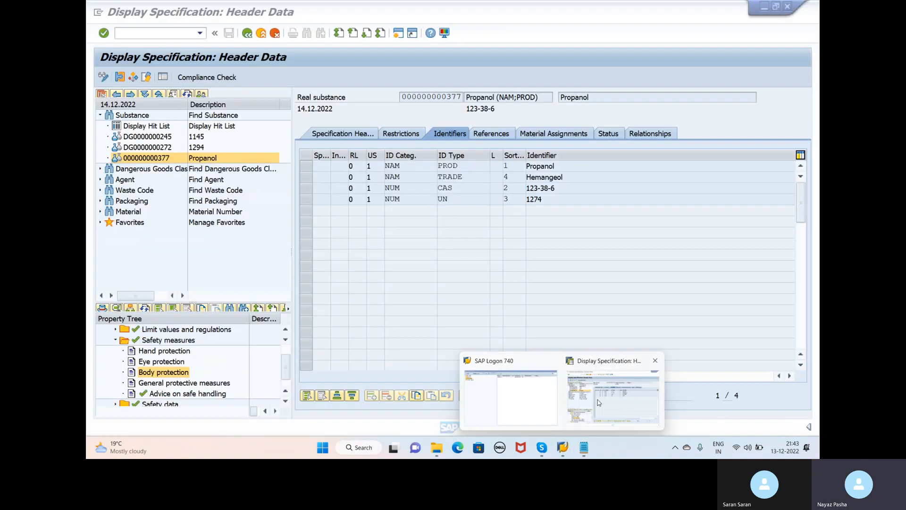
left_click(115, 340)
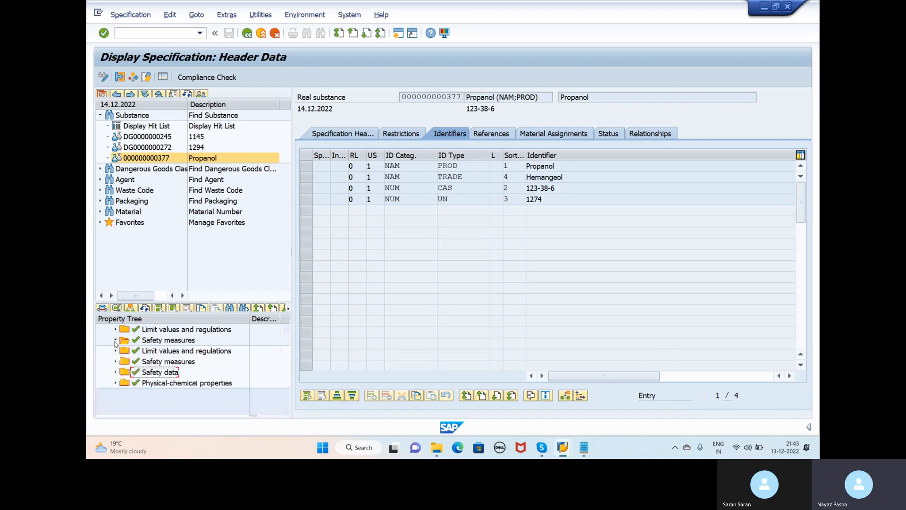
left_click(151, 362)
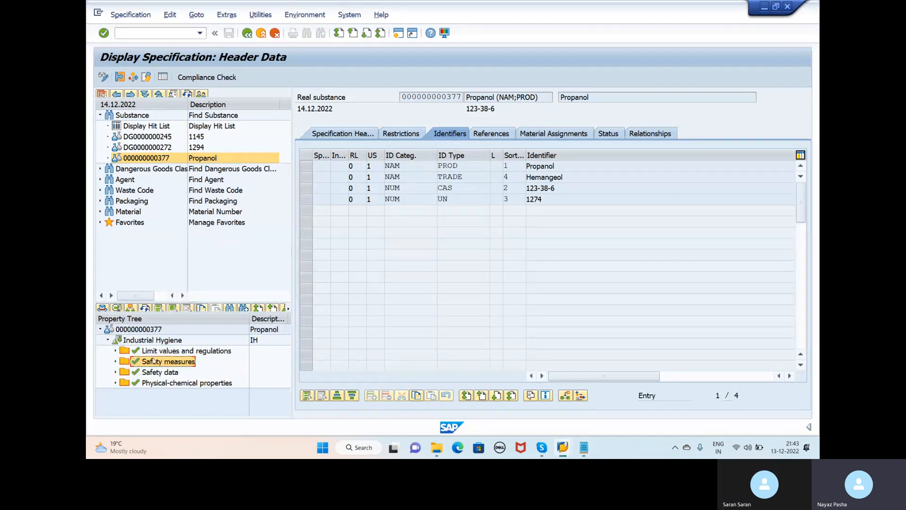
- Examine the folders under Industrial Hygiene one by one, from Limit values and regulations to Physical-chemical properties
left_click(133, 342)
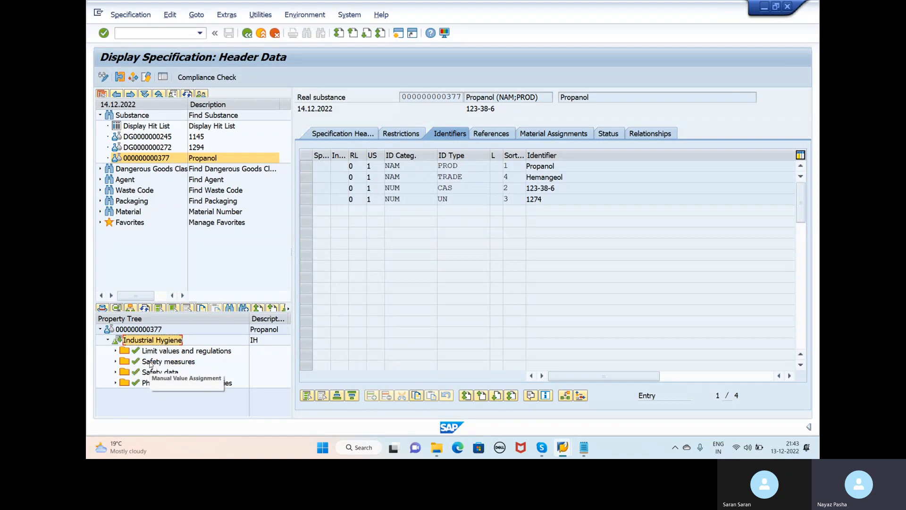
key("Down")
key("Down")
key("Down")
key("Down")
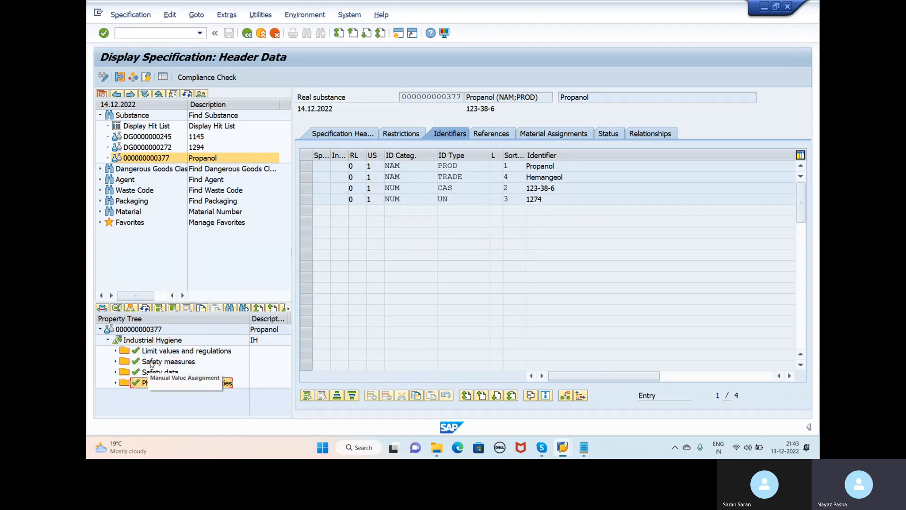
key("Up")
key("Up")
key("Up")
key("Down")
key("Down")
key("Down")
key("Up")
key("Down")
key("Up")
key("Up")
key("Up")
key("Down")
key("Down")
key("Down")
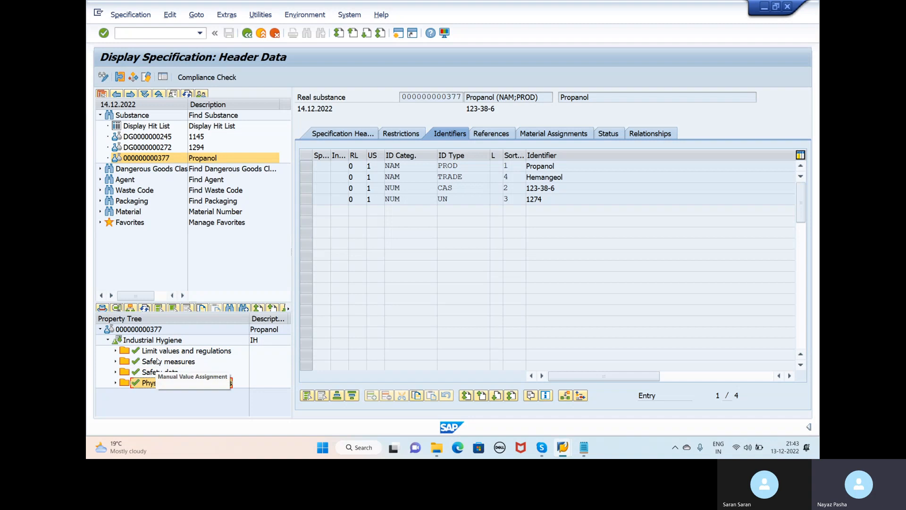
key("Up")
key("Up")
key("Up")
key("Down")
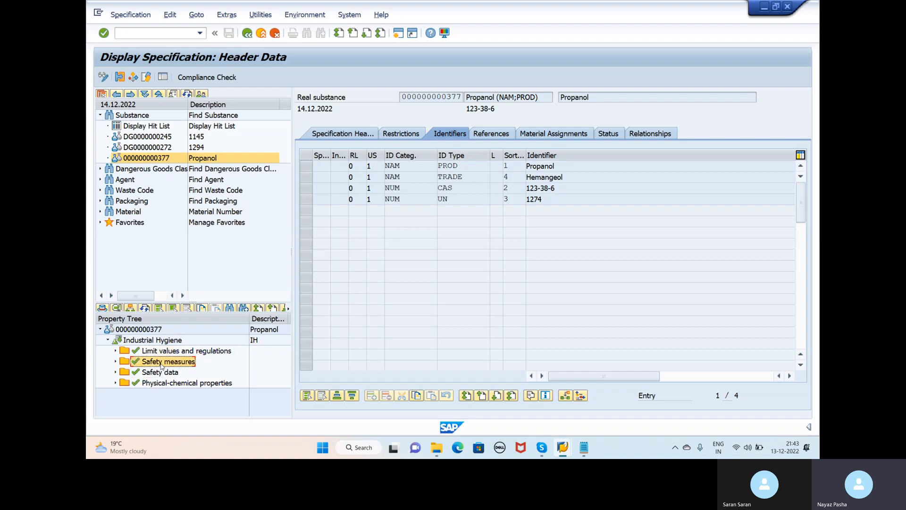
key("Down")
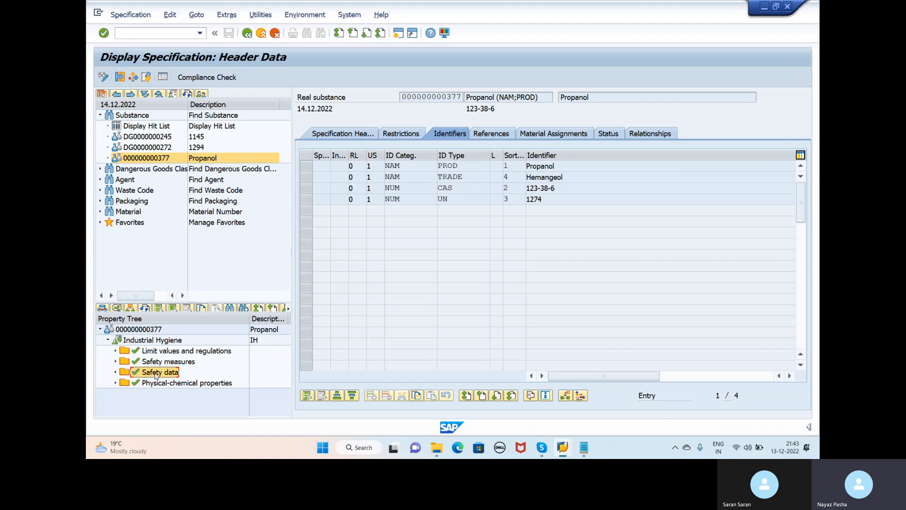
- Expand Safety measures again and go through its entries from Hand protection to General protective measures
left_click(116, 362)
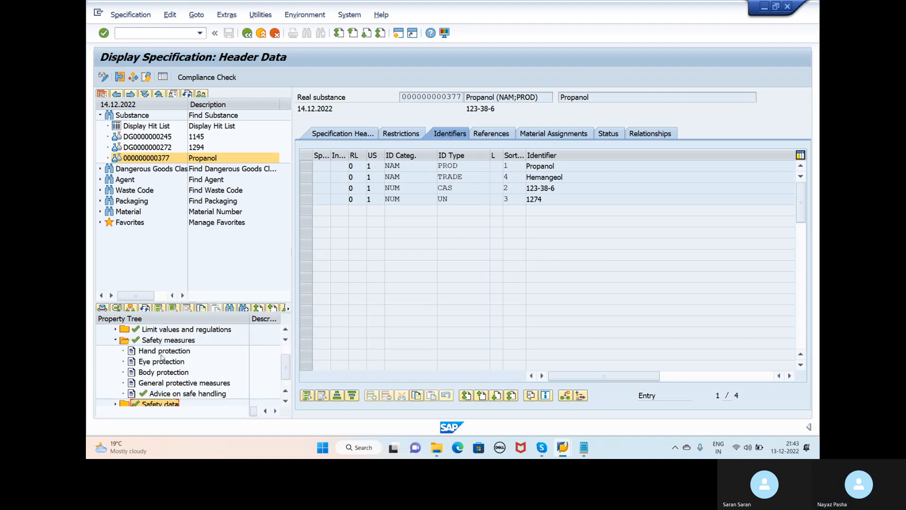
left_click(170, 352)
left_click(168, 363)
left_click(169, 373)
left_click(169, 384)
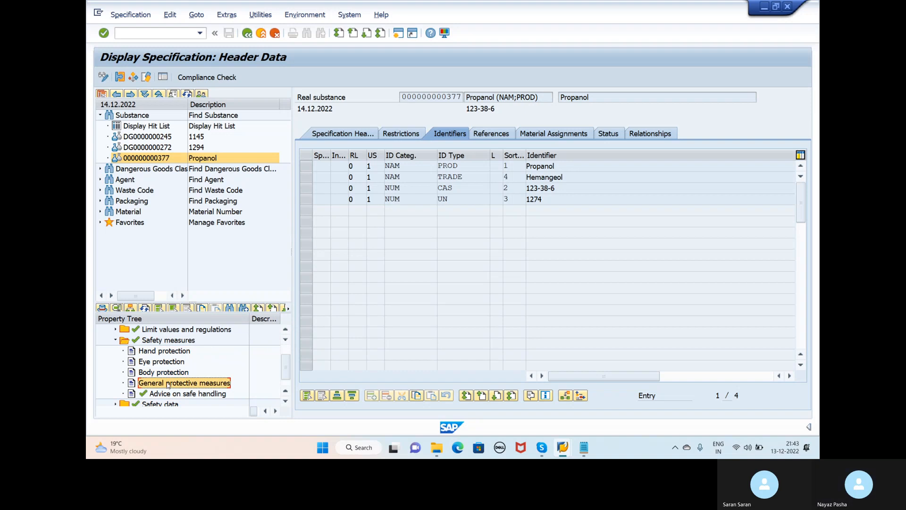
- Switch to Notepad, append "NORMAL VALUE ASSIGNMENT TYPE" to the VALUE ASSIGNMENT TYPE (VAT) line and start a new line two rows below
left_click(585, 448)
type("NORMAL ")
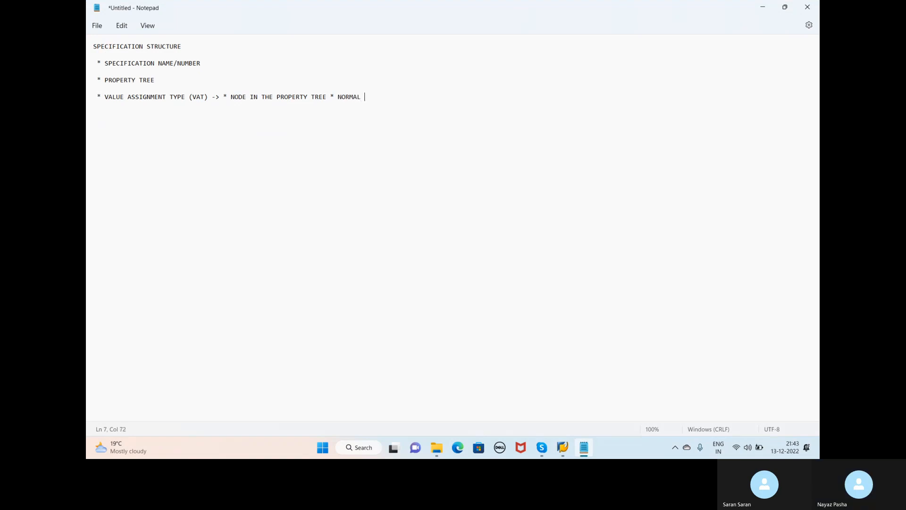
type("VALUE ASS")
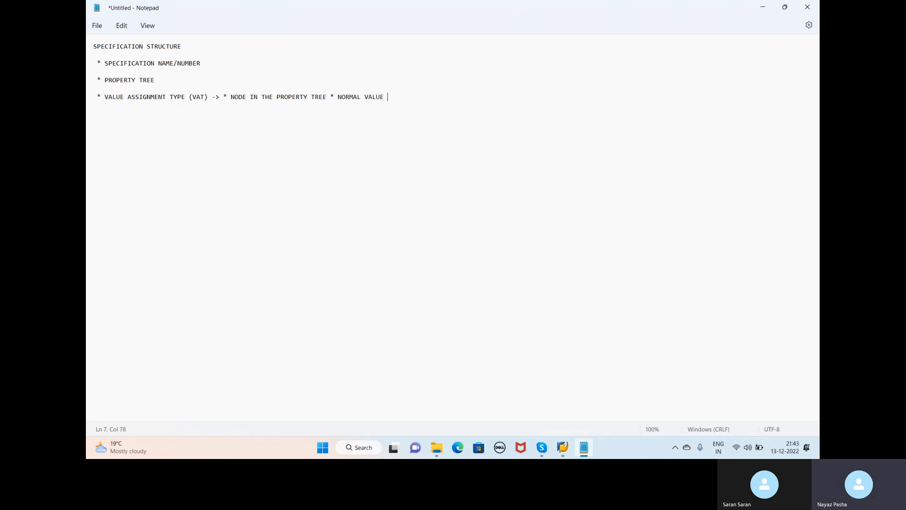
type("IGNMENT TYPE")
key("Return")
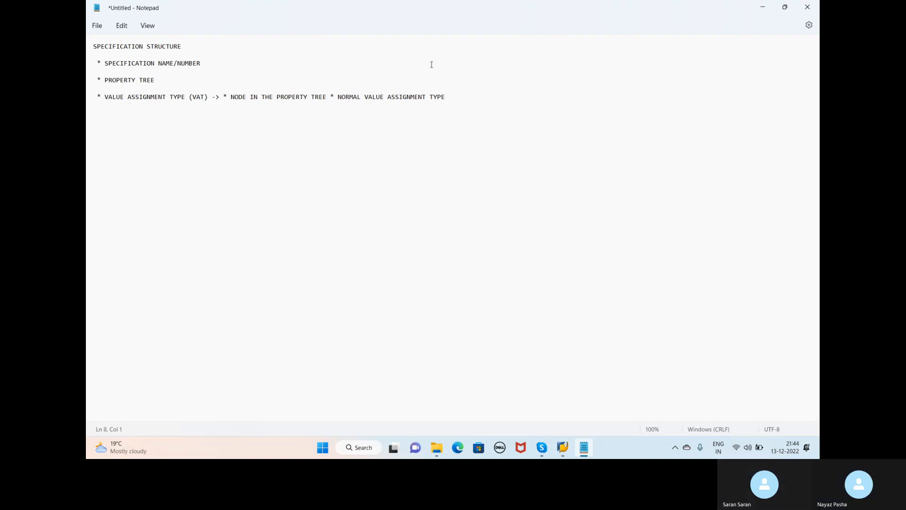
key("Return")
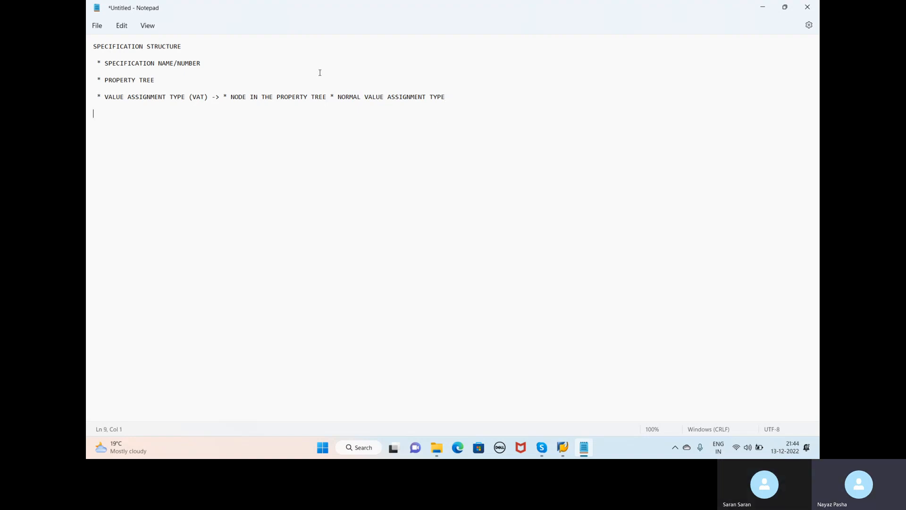
- Switch to SAP and open the Advice on safe handling value assignment under Safety measures
left_click(562, 448)
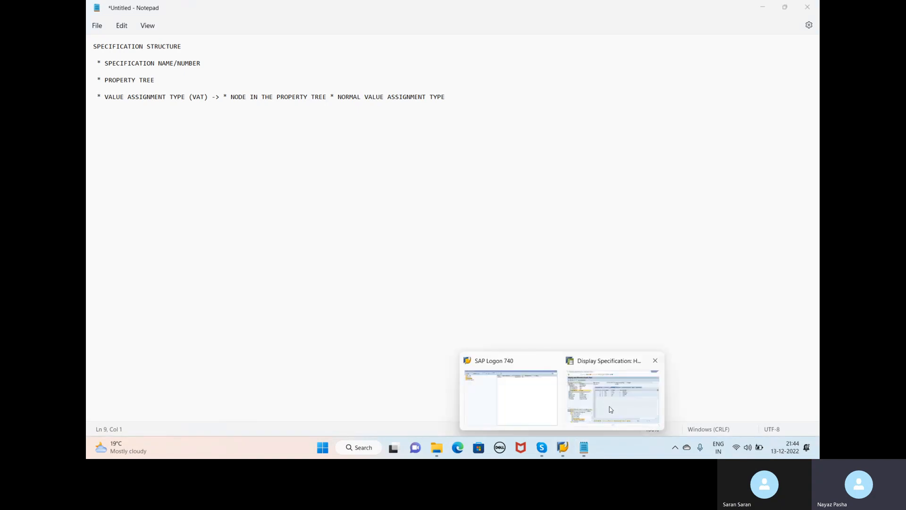
left_click(610, 406)
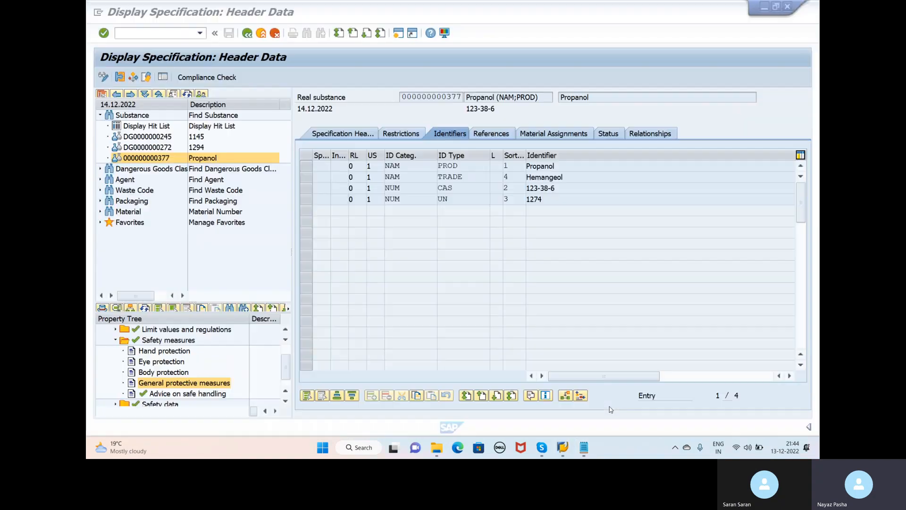
left_click(182, 394)
double_click(182, 394)
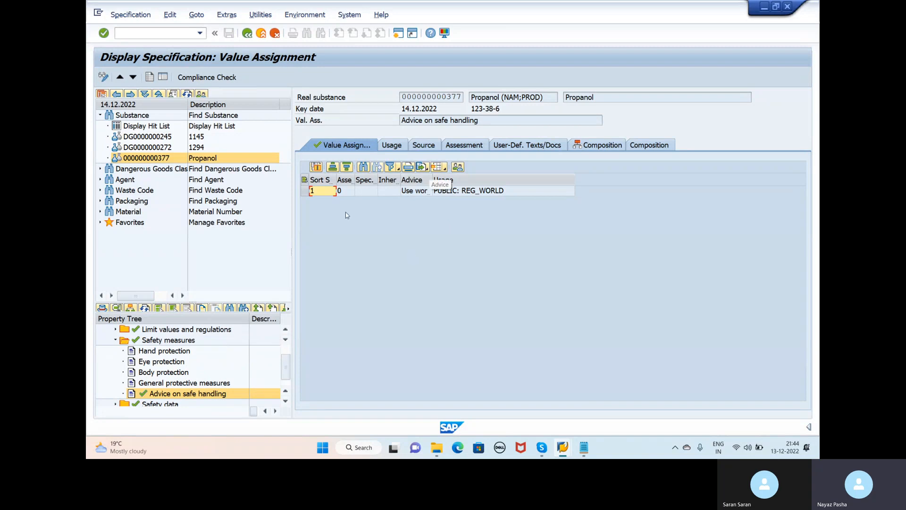
- Put the specification in change mode, widen the Advice column to show its full text and select that column
left_click(104, 77)
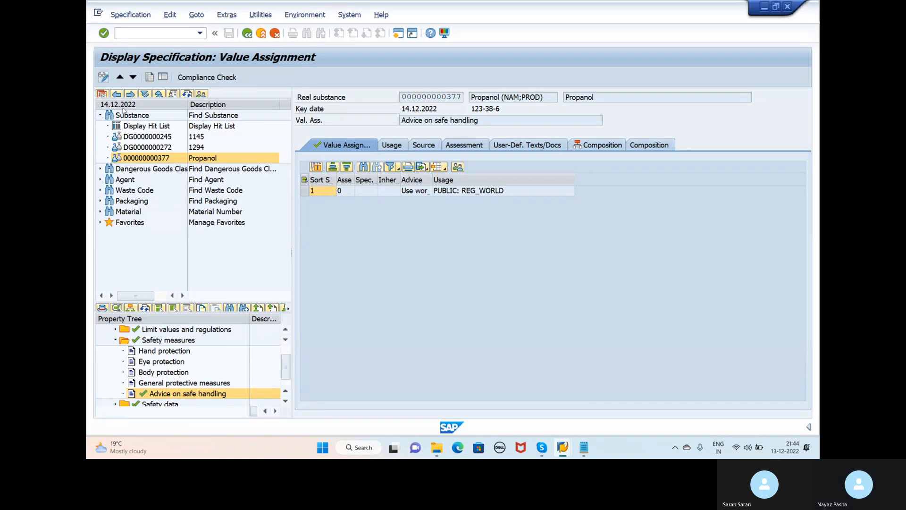
left_click_drag(432, 180, 593, 186)
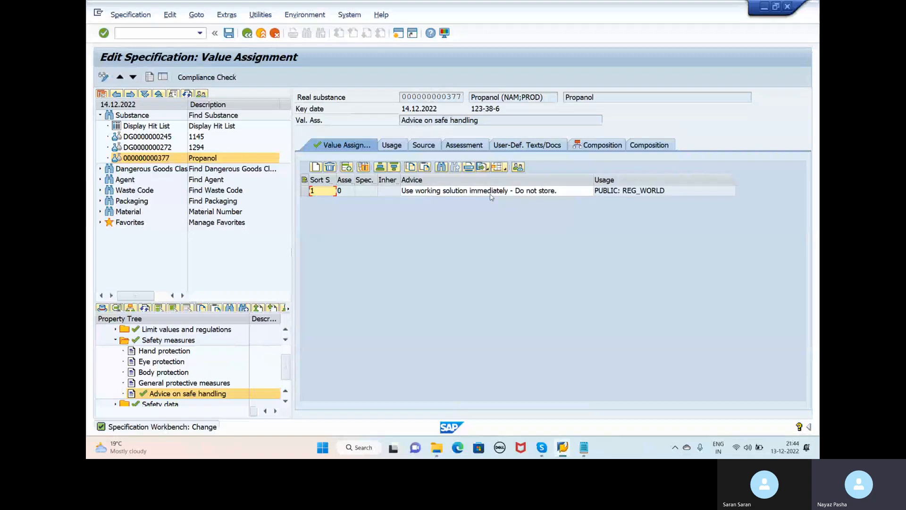
left_click(415, 191)
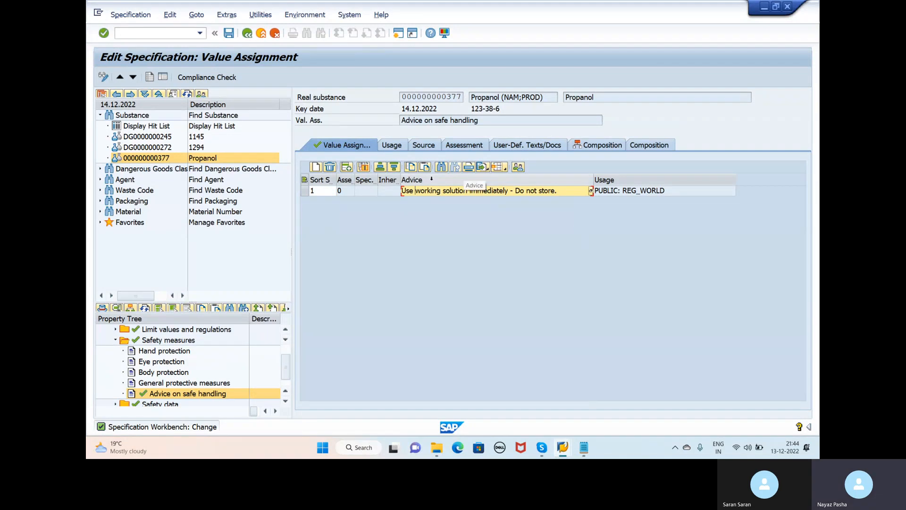
left_click(427, 179)
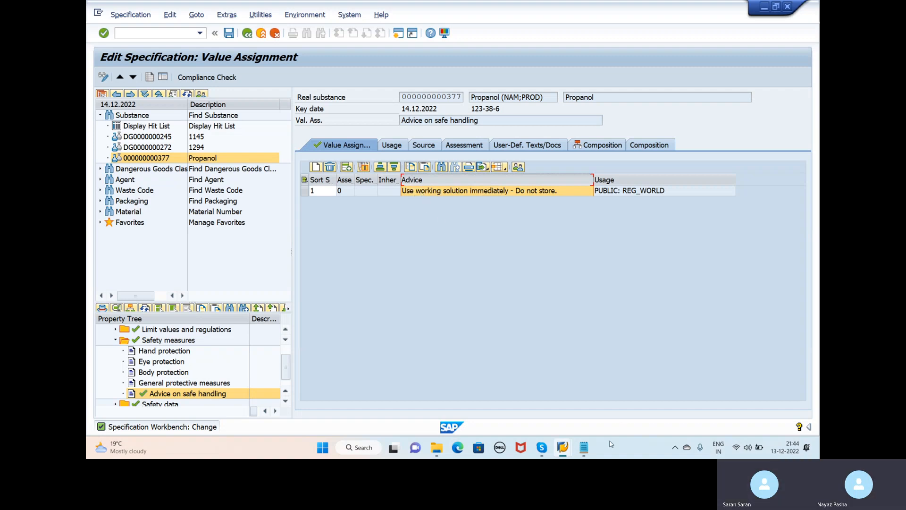
- Return to Notepad, add the line "* CHARACTERISTICS" below the VAT line and minimize the notes
left_click(584, 448)
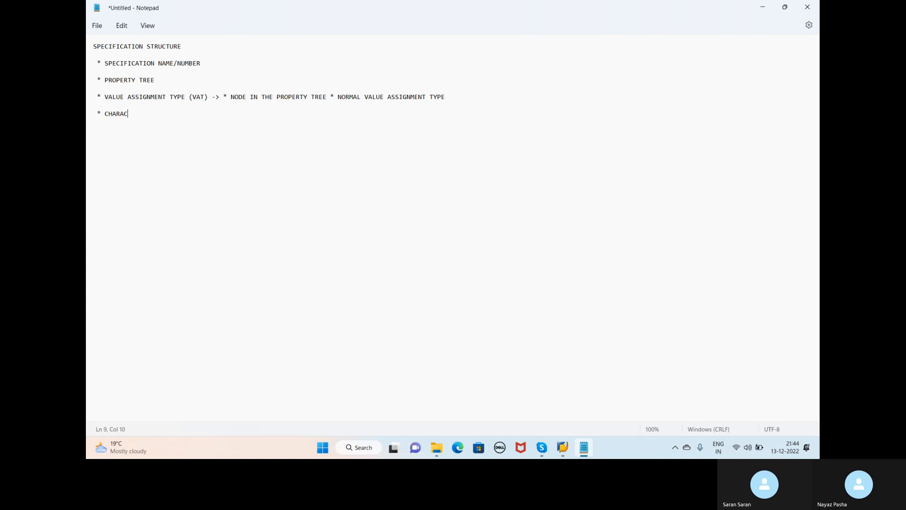
type("ISTICS")
left_click(761, 10)
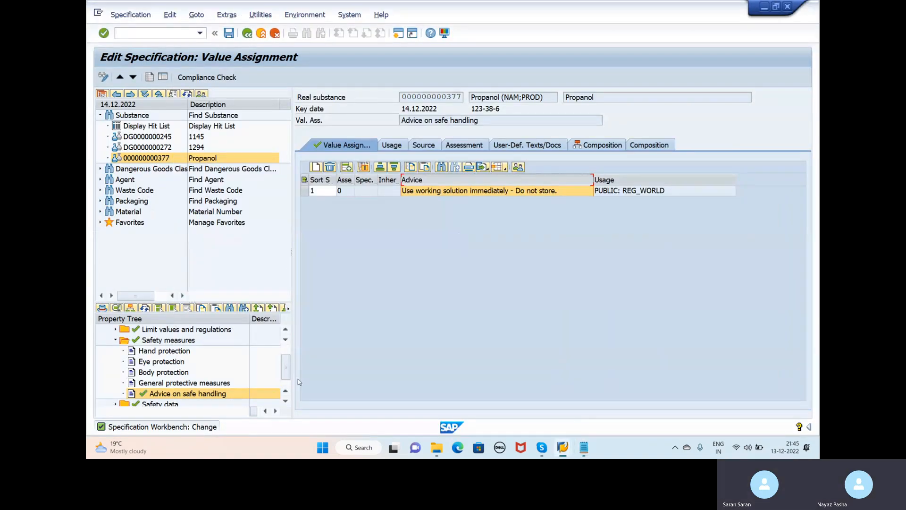
- Collapse Safety measures in SAP and switch Propanol's property tree to MSDS_ANSI [Material Safety Data Sheet]
left_click(115, 341)
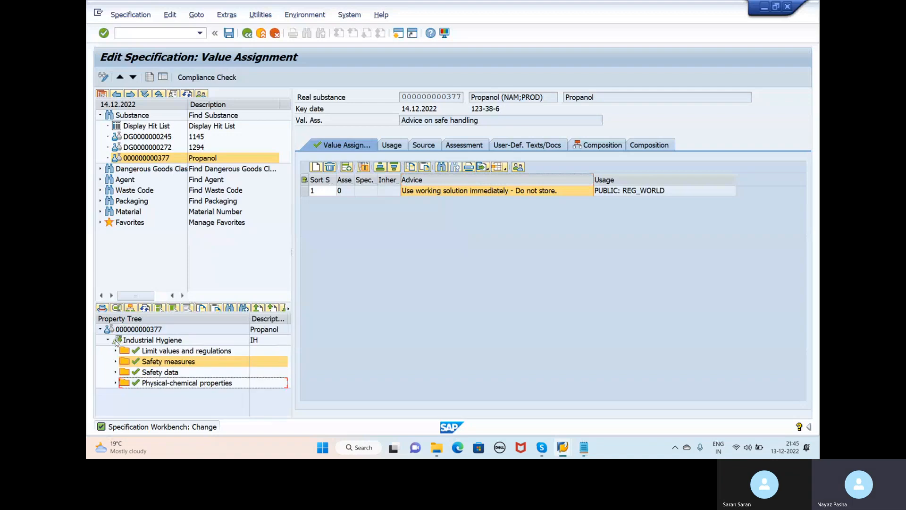
right_click(206, 341)
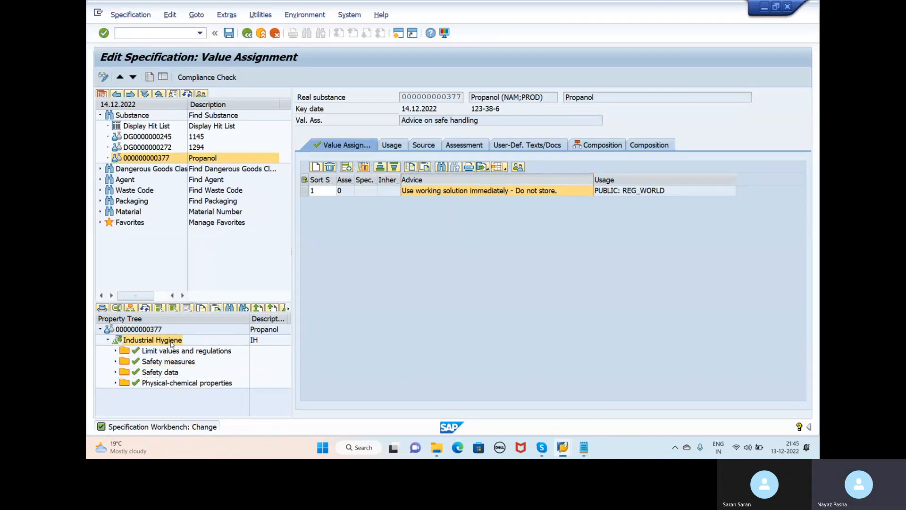
mouse_move(245, 136)
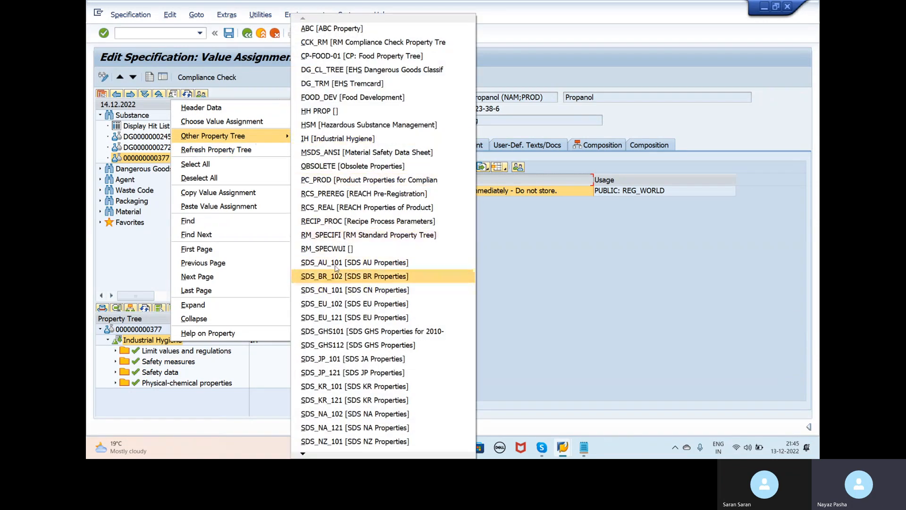
left_click(344, 152)
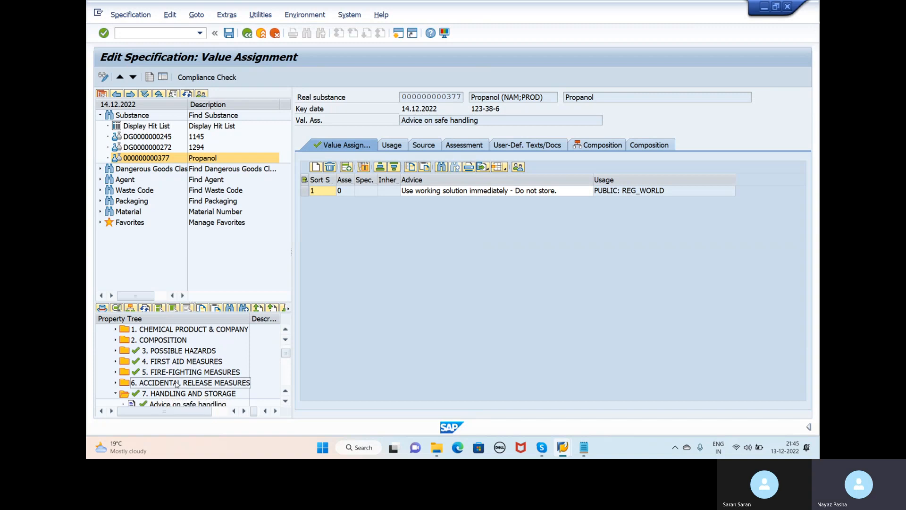
- Examine the Material Safety Data Sheet tree's sections from 1. CHEMICAL PRODUCT & COMPANY to 7. HANDLING AND STORAGE
scroll(176, 384, "down", 2)
scroll(175, 384, "up", 2)
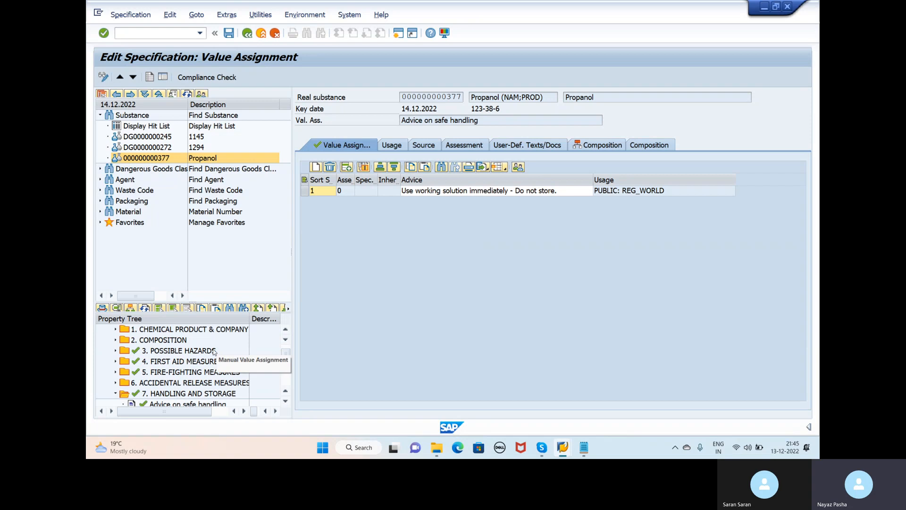
scroll(189, 380, "up", 1)
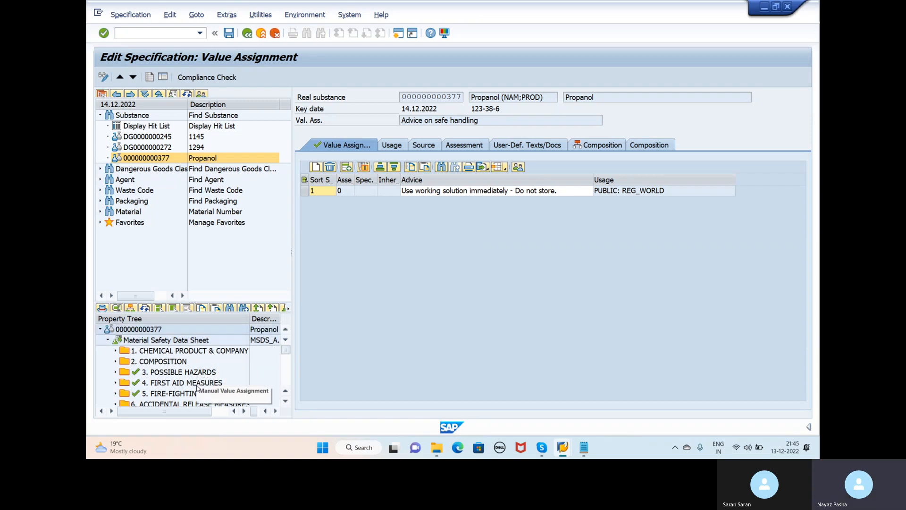
scroll(198, 377, "down", 1)
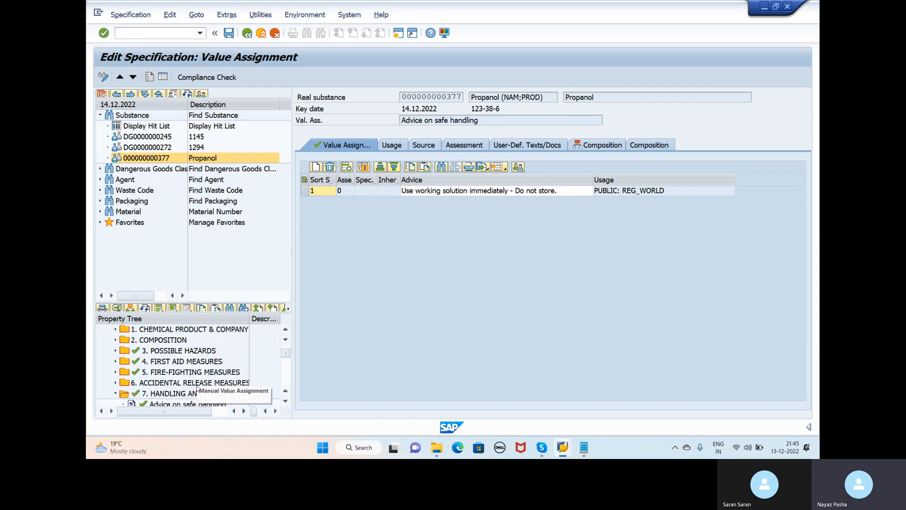
left_click(115, 374)
left_click(115, 374)
left_click(157, 383)
- Expand 9. PHYSICAL AND CHEMICAL PROPERTIES and open the Density value assignment
scroll(158, 383, "down", 7)
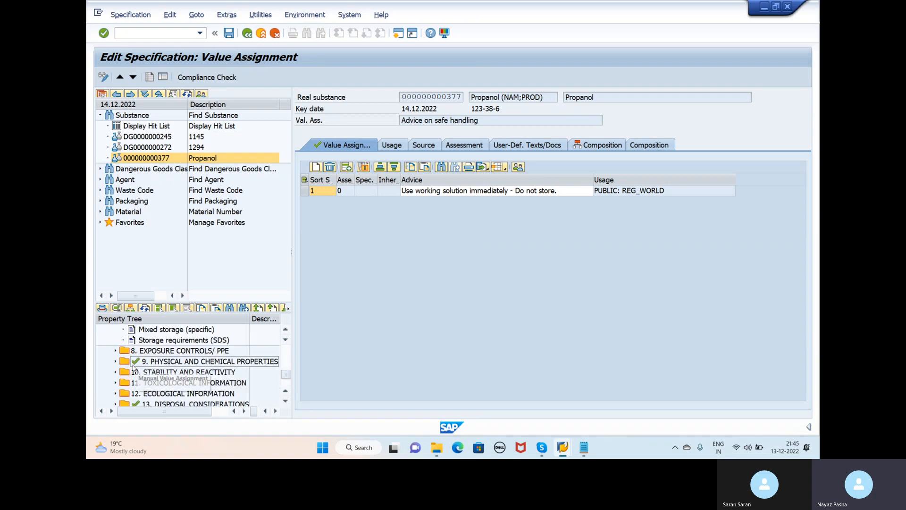
left_click(115, 361)
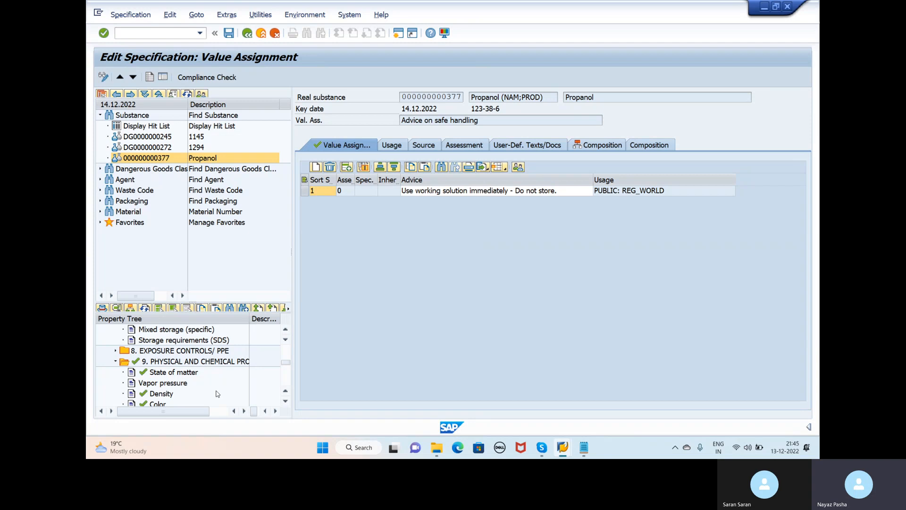
left_click(166, 394)
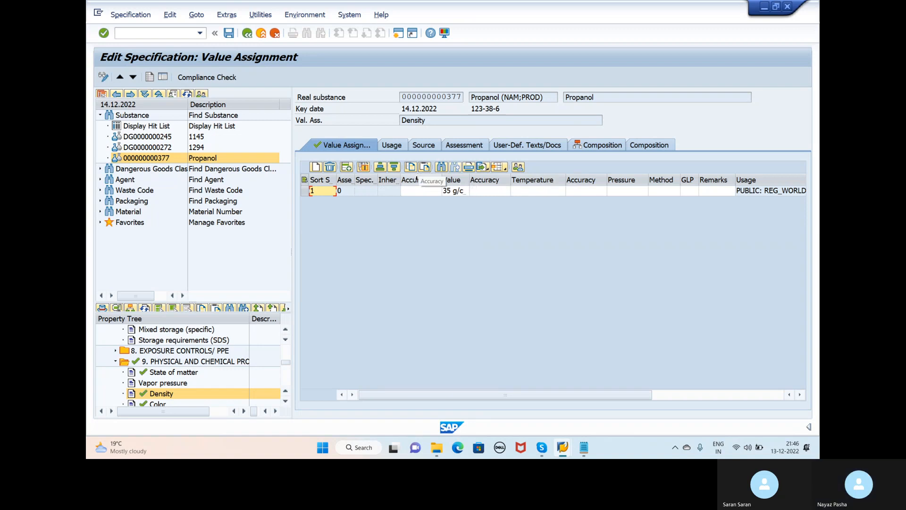
- Go through the Density characteristics one by one, from Value and Accuracy to Temperature, Pressure, Method, GLP, Remarks and Usage
left_click(452, 180)
left_click(487, 180)
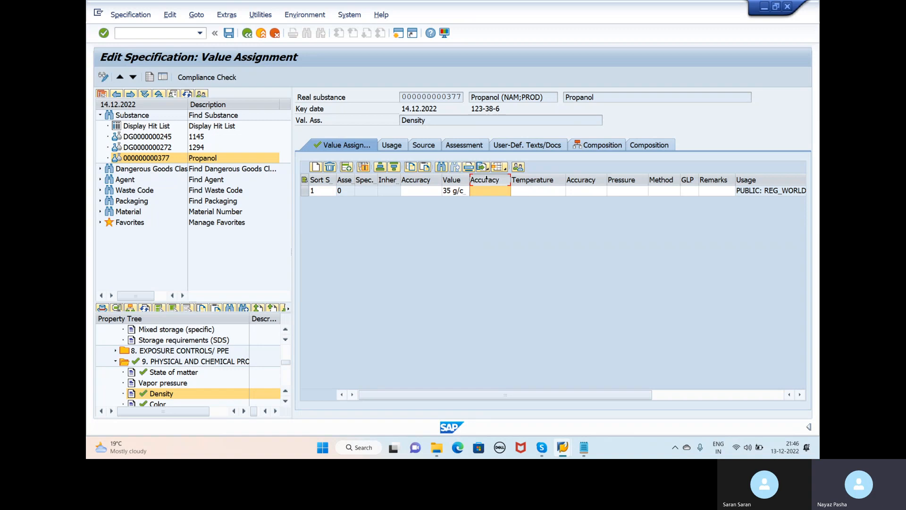
left_click(546, 179)
left_click(579, 179)
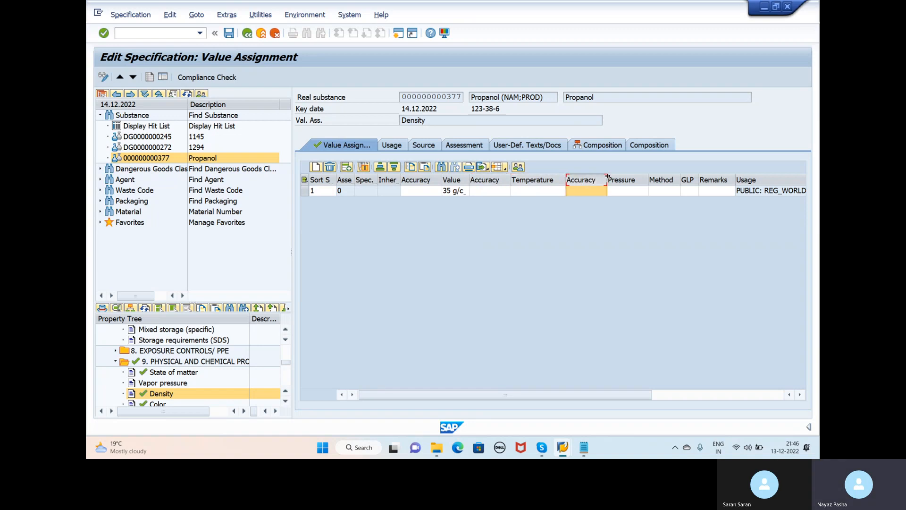
left_click(622, 180)
left_click(673, 180)
left_click(688, 180)
left_click(718, 179)
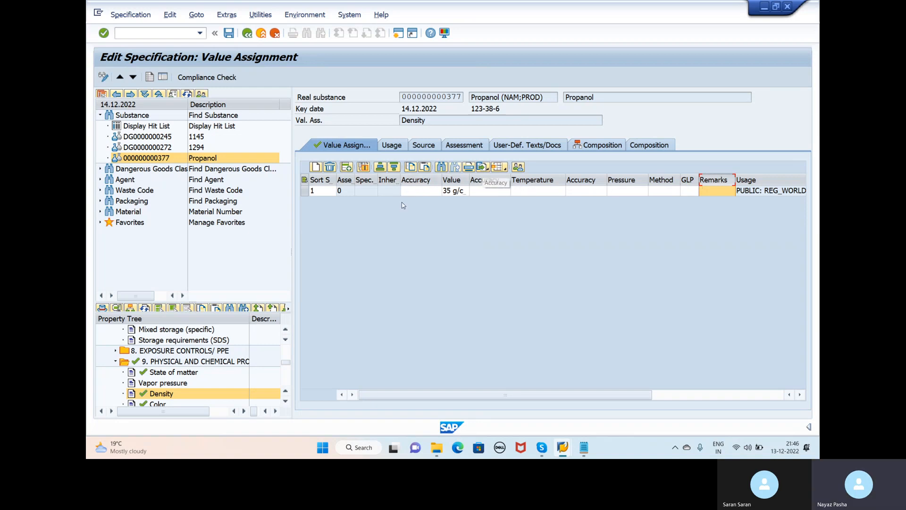
left_click(768, 190)
- Set the Accuracy preceding the Density Value to the phrase "=" (CUST-Z09.00400020)
left_click(368, 193)
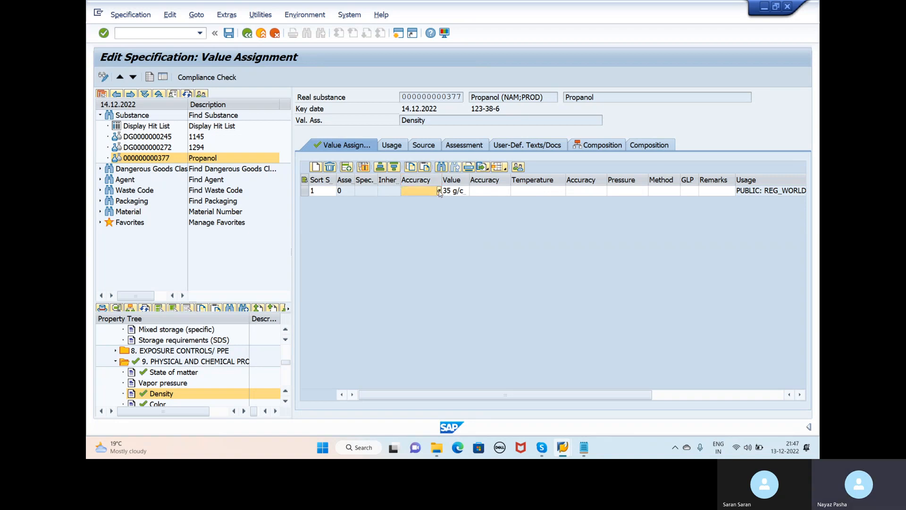
left_click(439, 190)
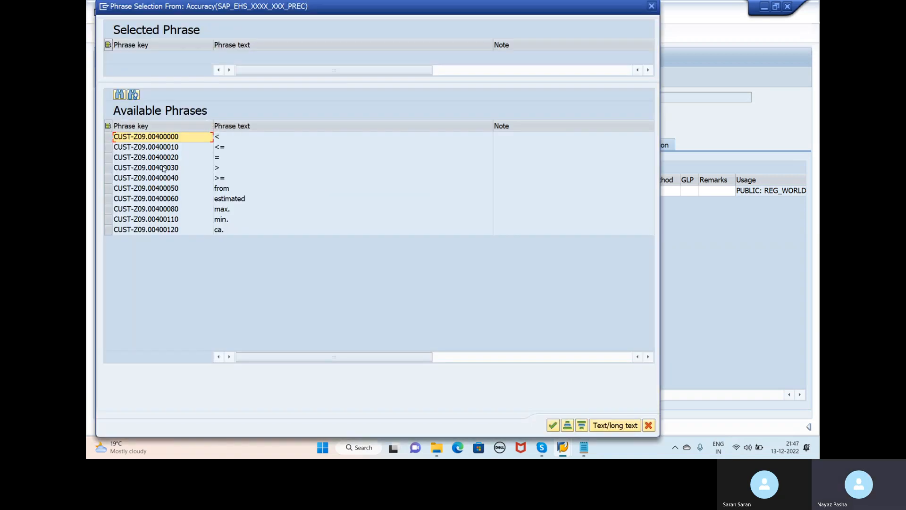
double_click(150, 157)
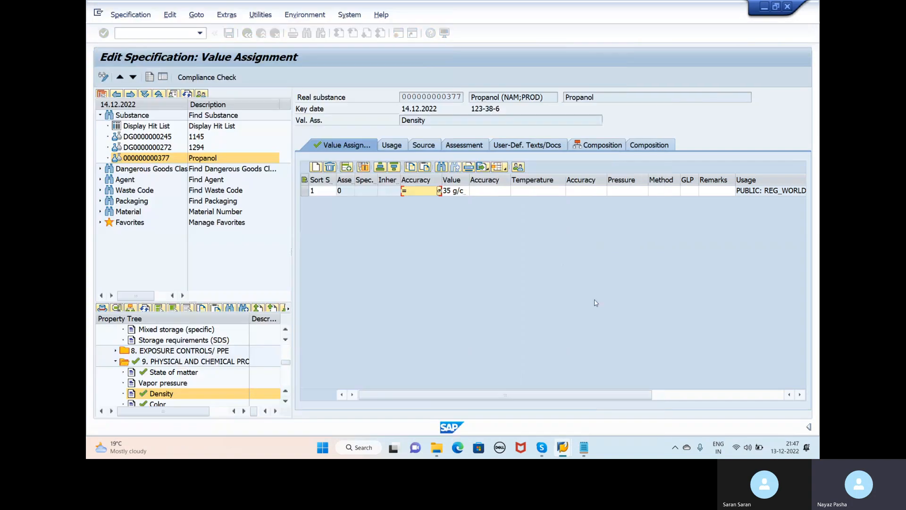
- Set the Accuracy preceding Temperature to "=" and enter a Temperature of 100 in the Density row
left_click(481, 192)
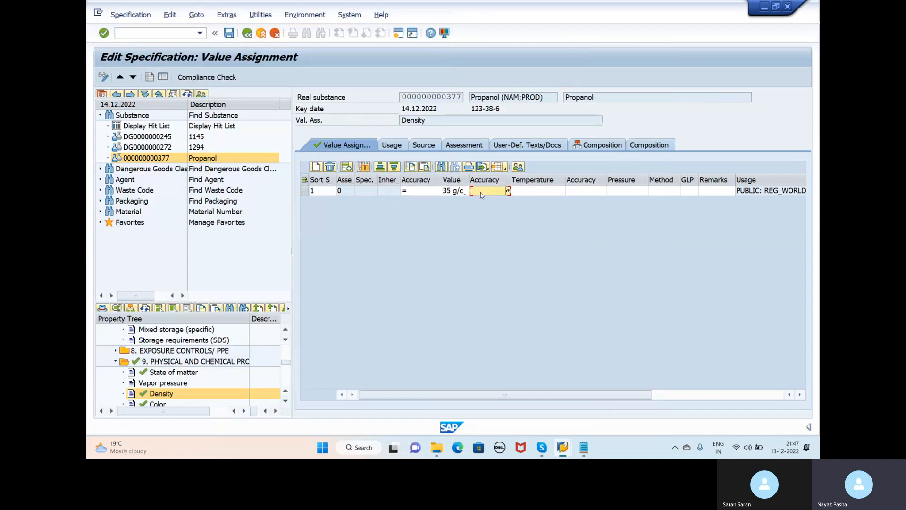
left_click(508, 191)
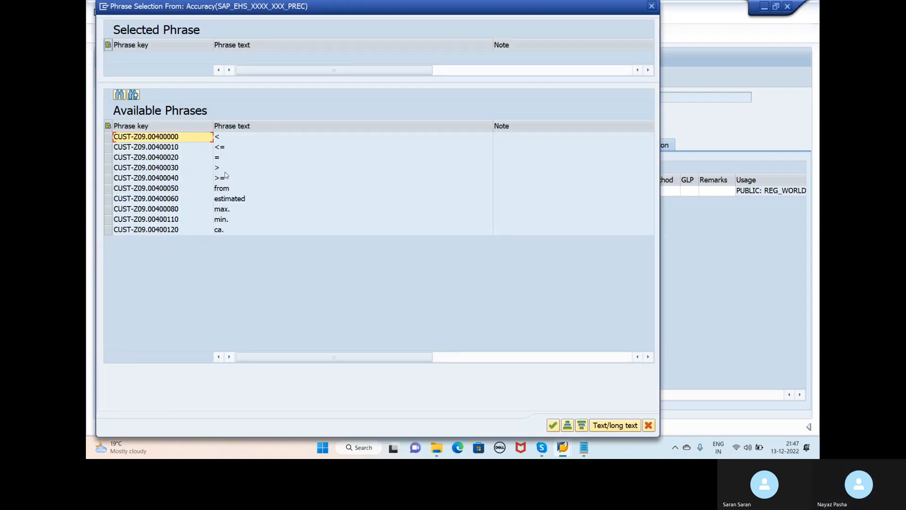
double_click(217, 159)
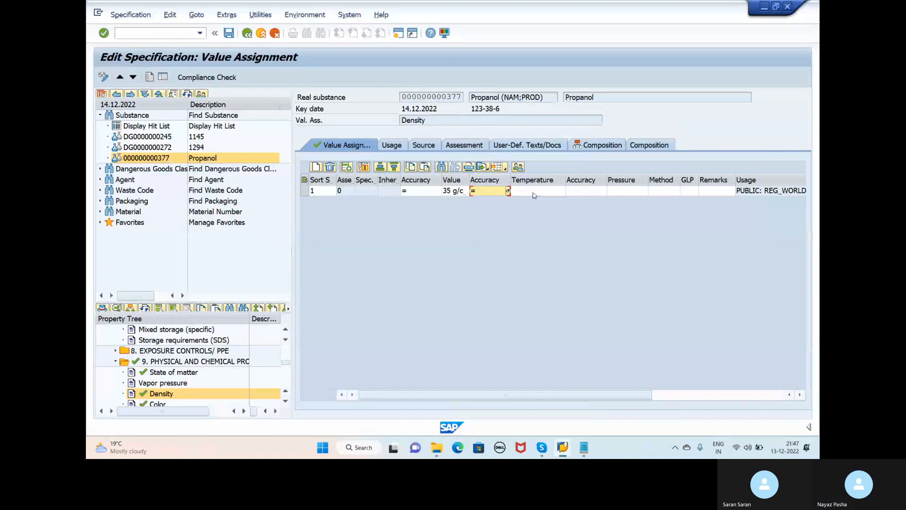
left_click(534, 191)
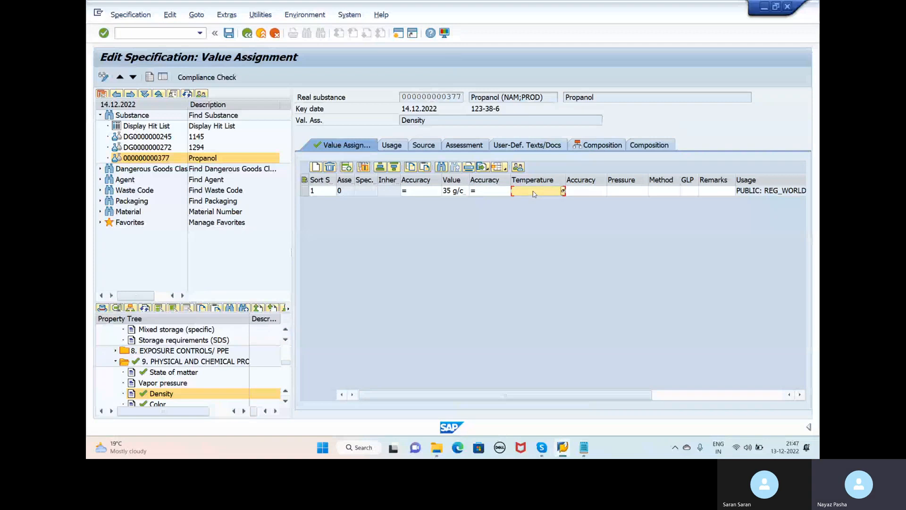
type("100")
- Set the Accuracy preceding Pressure to "=" and enter a Pressure of 23 hPa in the Density row
left_click(573, 192)
left_click(604, 191)
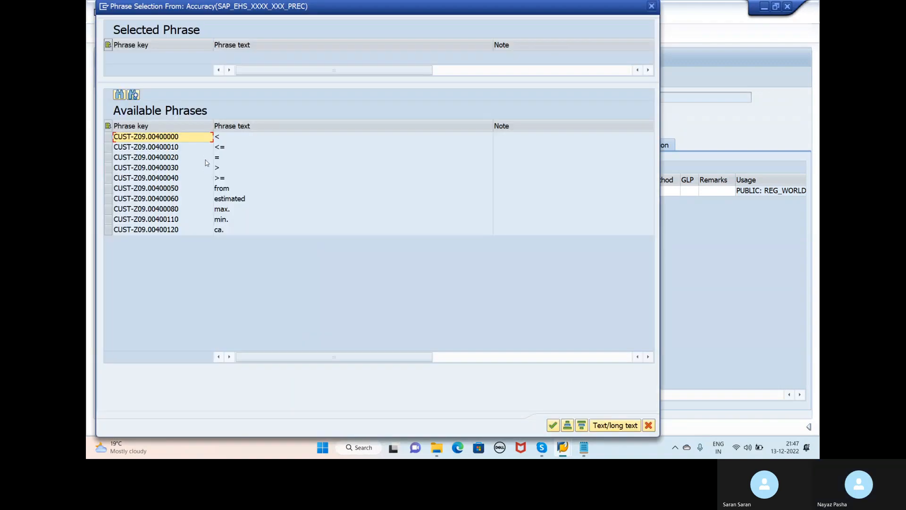
double_click(206, 160)
left_click(629, 192)
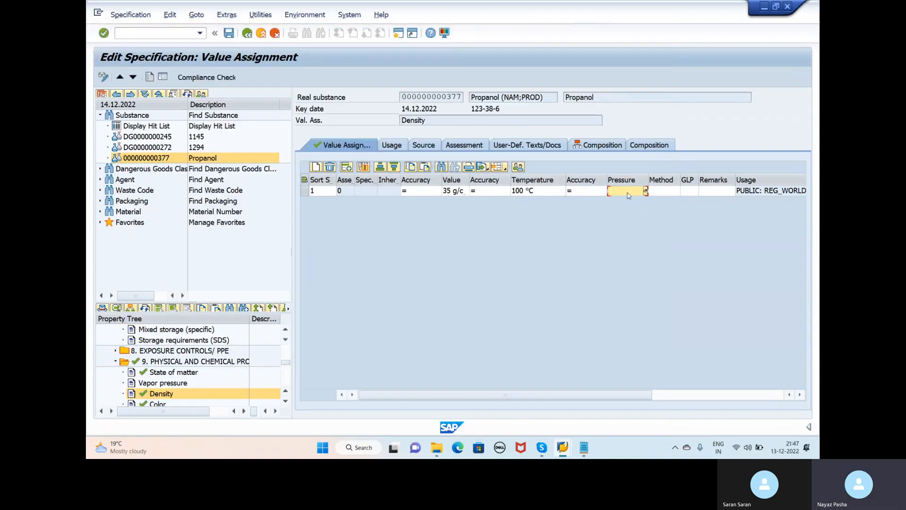
type("23")
key("Tab")
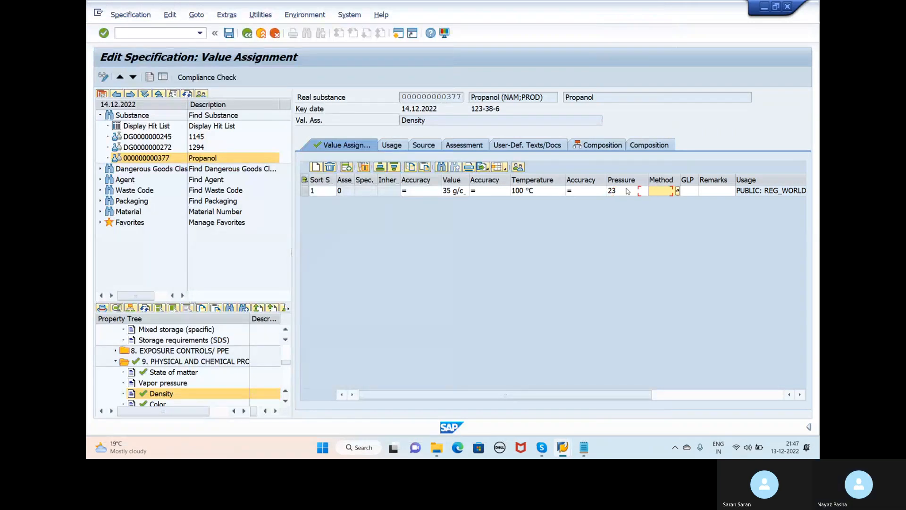
left_click(634, 197)
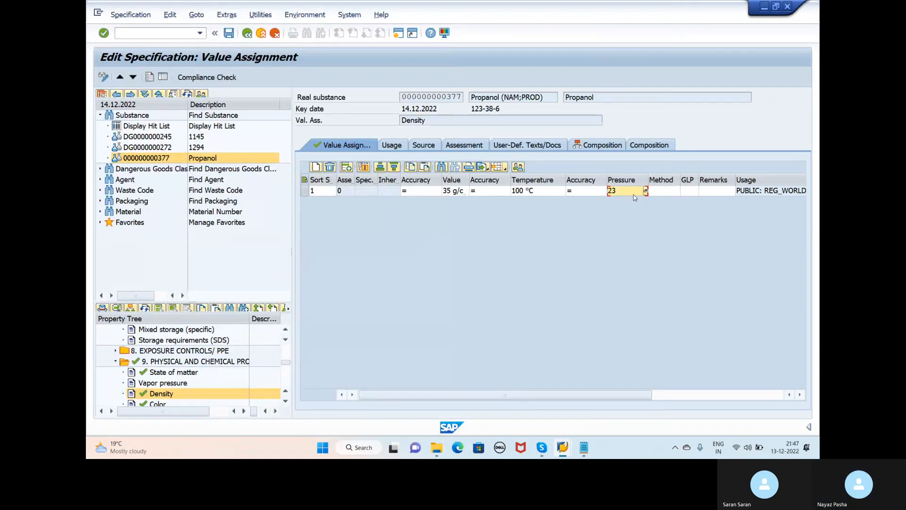
type("hPa")
- Assign the phrase Test_001 as the Density Method and "No information available." as its GLP
left_click(660, 195)
left_click(678, 191)
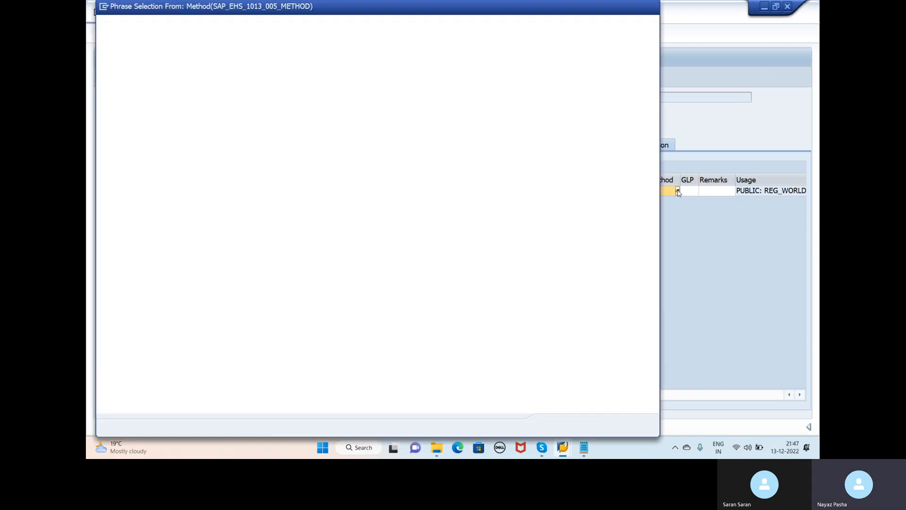
left_click(235, 161)
double_click(236, 164)
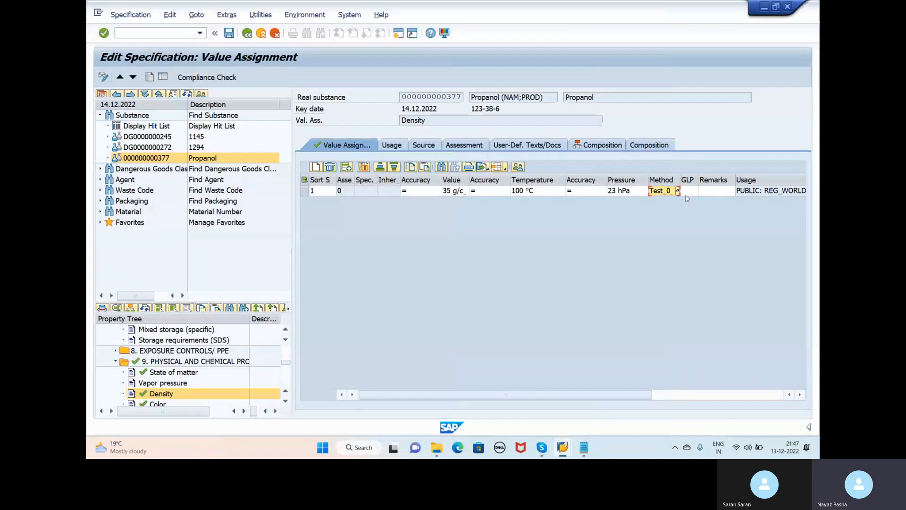
left_click(696, 191)
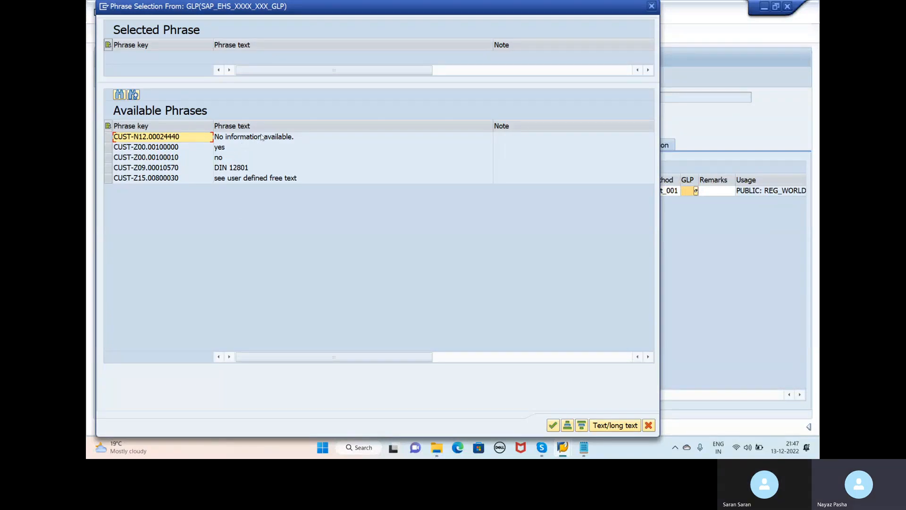
double_click(261, 141)
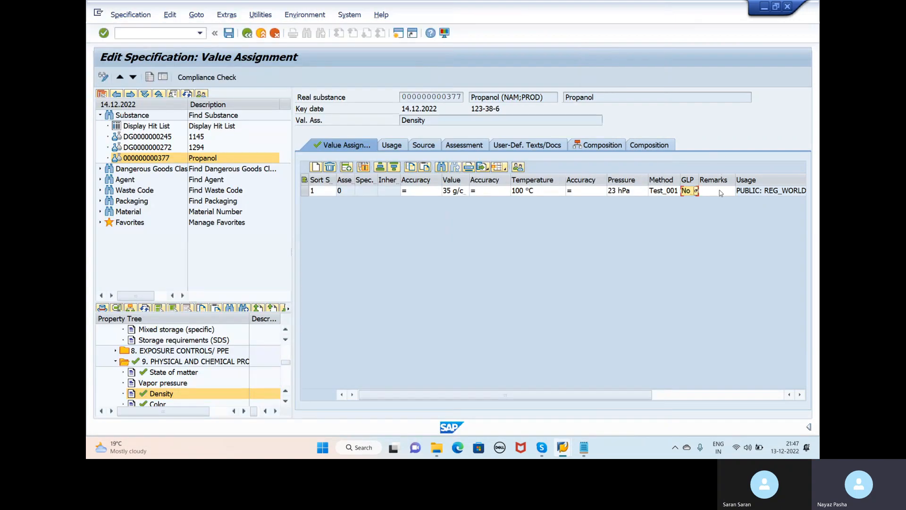
- Assign the phrase "similar to water" (CUST-N09.00400130) to the Remarks of the Density row
left_click(733, 191)
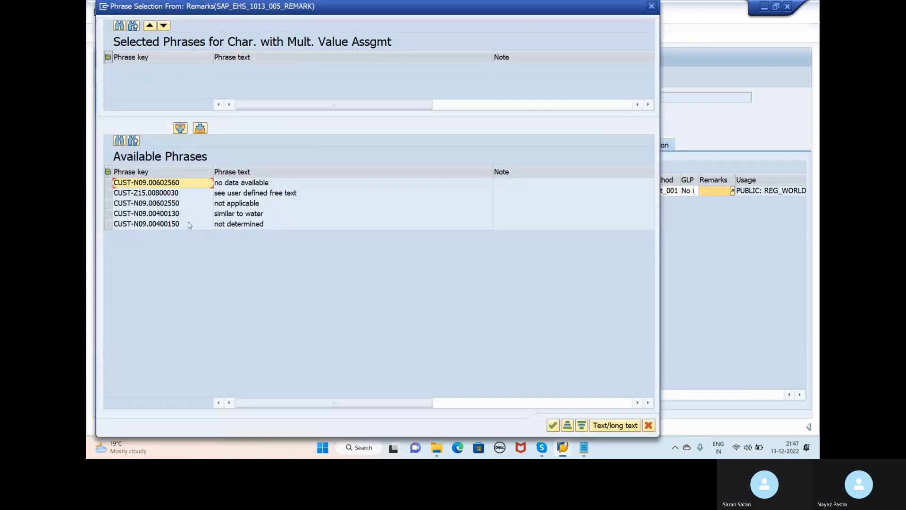
left_click(229, 218)
double_click(227, 219)
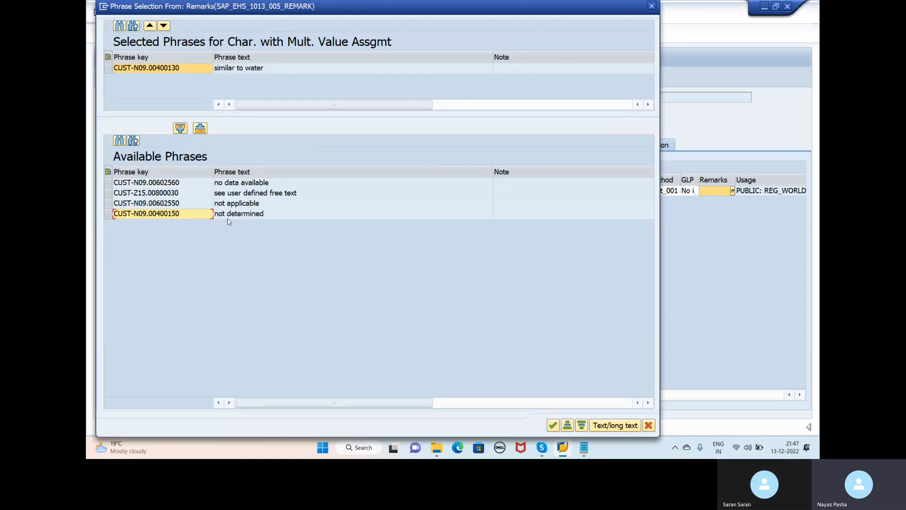
left_click(553, 426)
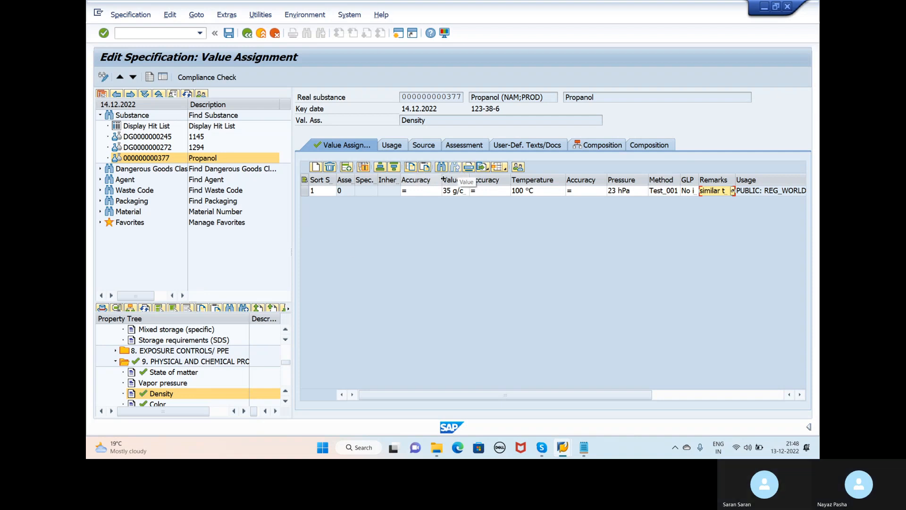
- Review the filled-in Density characteristics one by one, from the first Accuracy through Temperature and Pressure to Method, GLP and Remarks
left_click(415, 179)
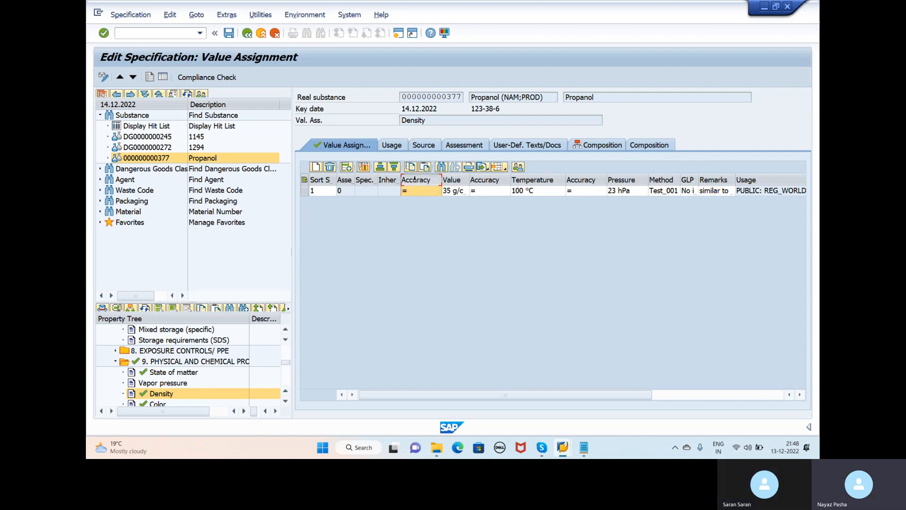
left_click(450, 179)
left_click(495, 179)
left_click(532, 179)
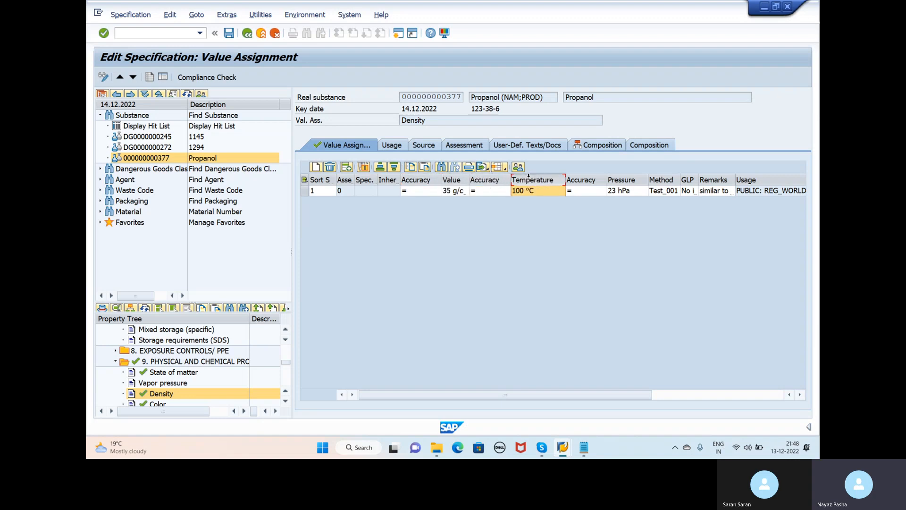
left_click(574, 178)
left_click(643, 179)
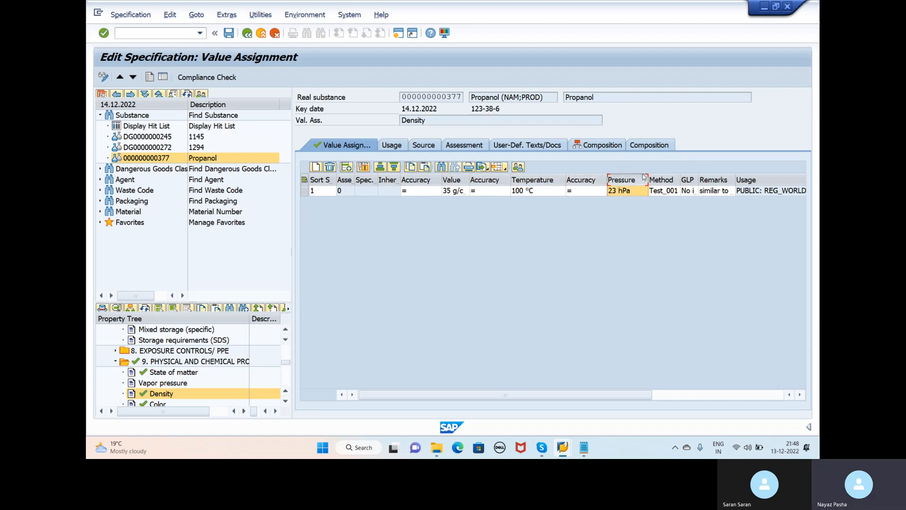
left_click(655, 179)
left_click(696, 178)
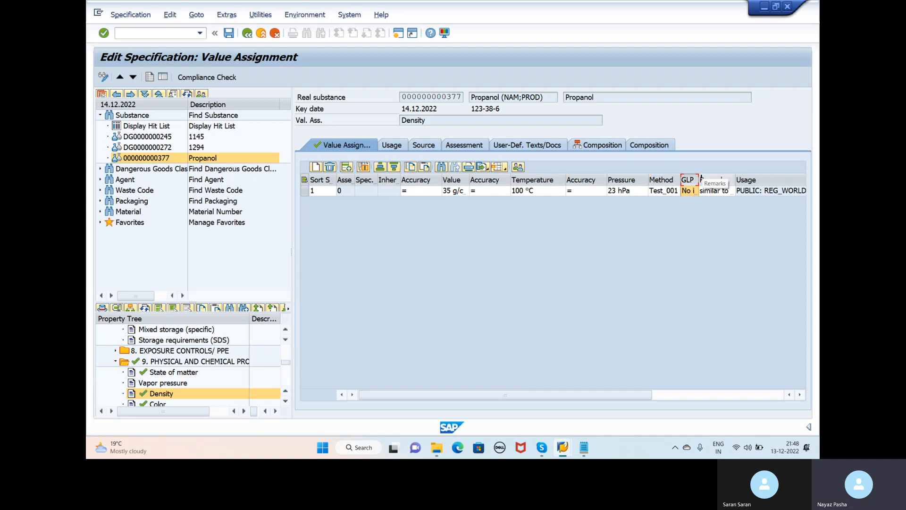
left_click(705, 178)
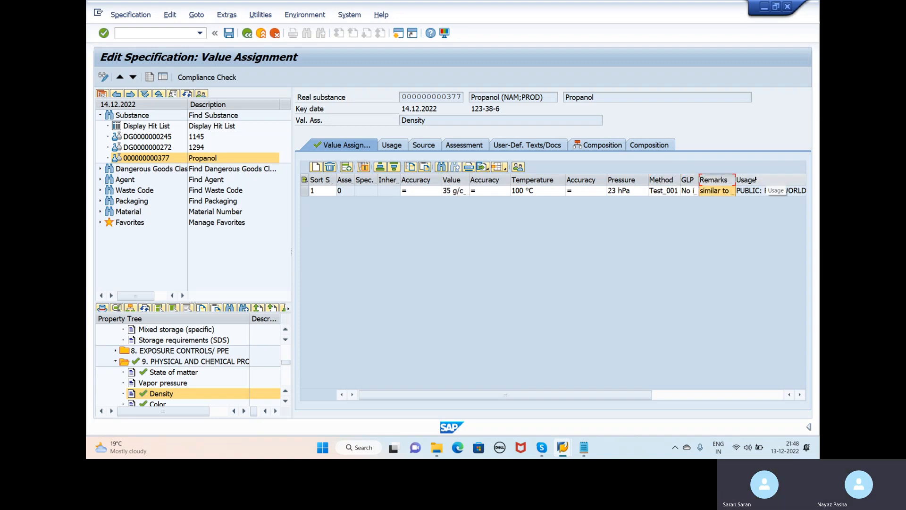
- Check the phrase selected for the Density Remarks, then save the value assignment
left_click(731, 191)
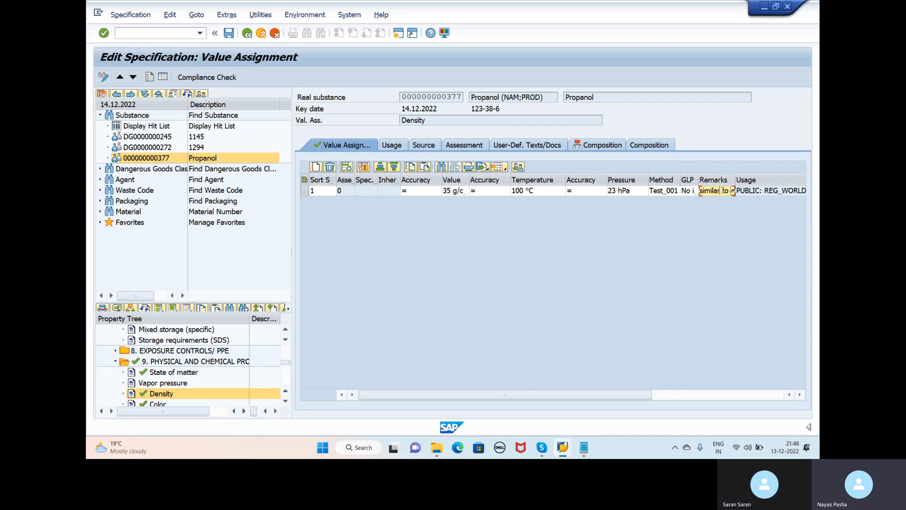
type("w")
left_click(733, 191)
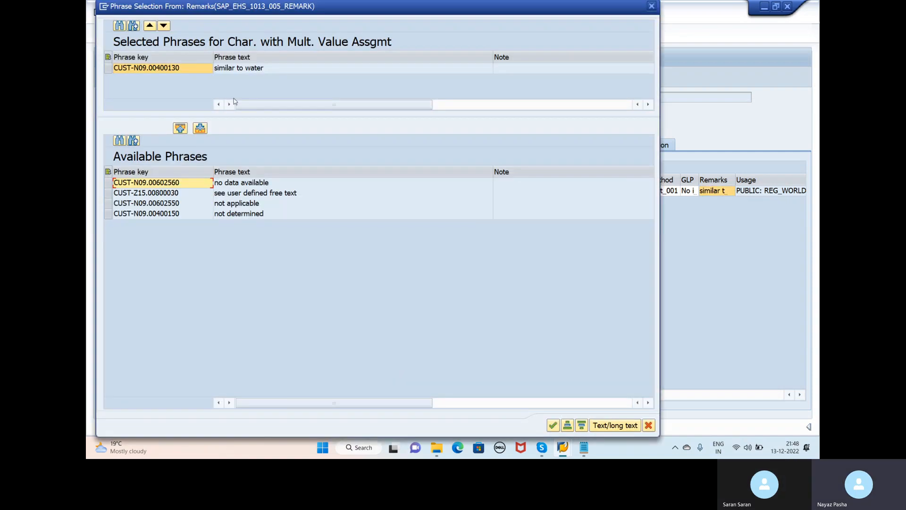
left_click(652, 6)
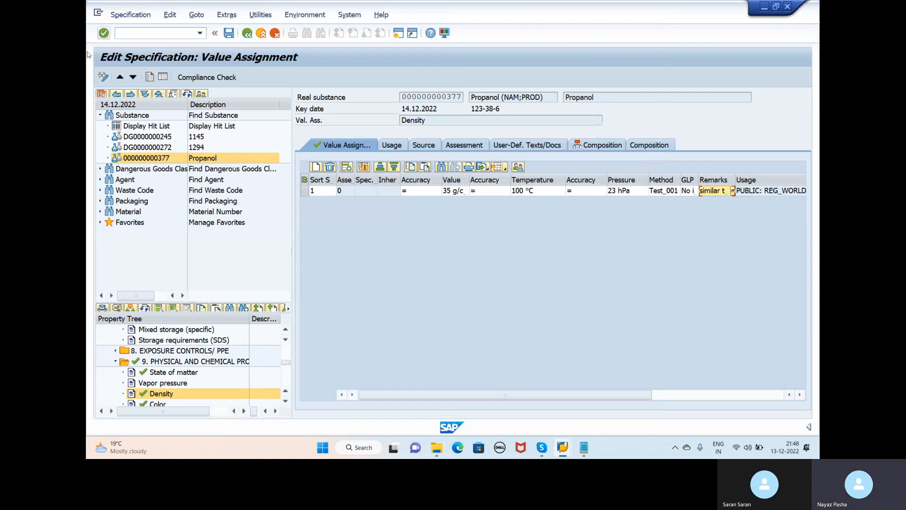
left_click(230, 37)
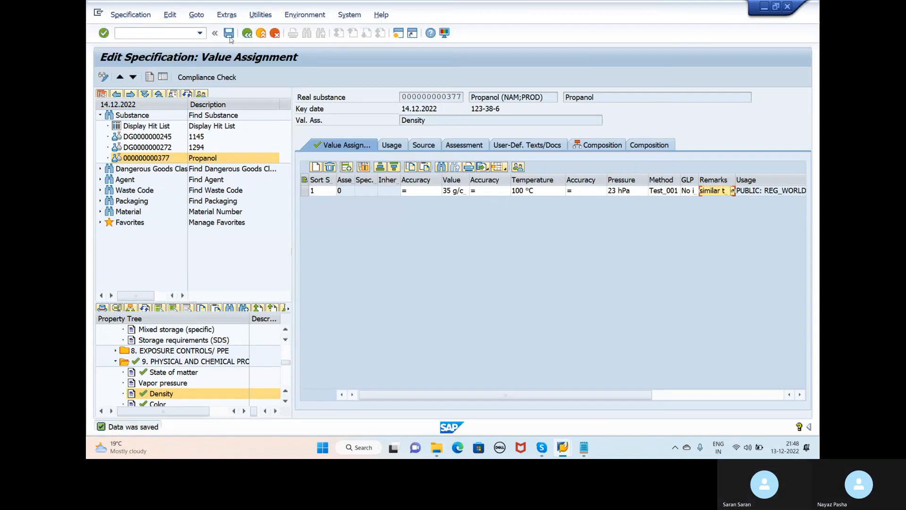
- Collapse sections 9. PHYSICAL AND CHEMICAL PROPERTIES and 7. HANDLING AND STORAGE in the property tree
left_click(115, 361)
scroll(109, 344, "up", 2)
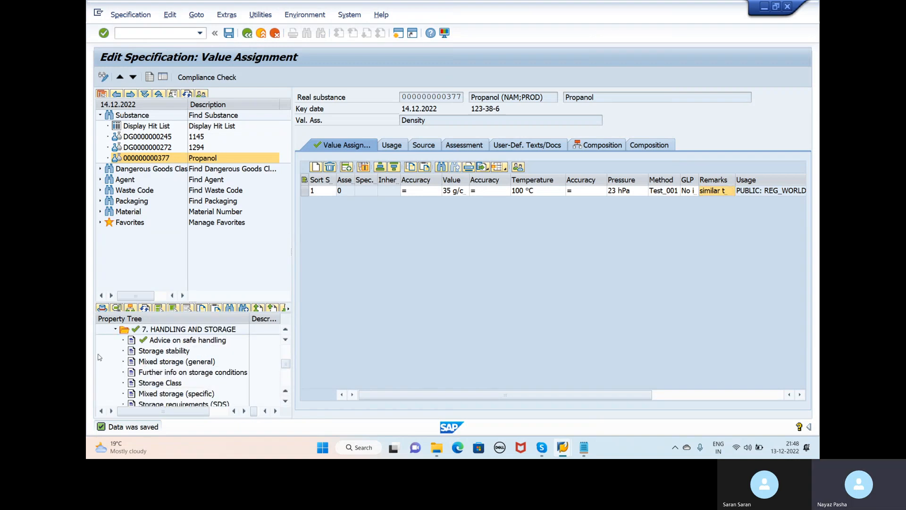
left_click(116, 332)
scroll(158, 367, "up", 3)
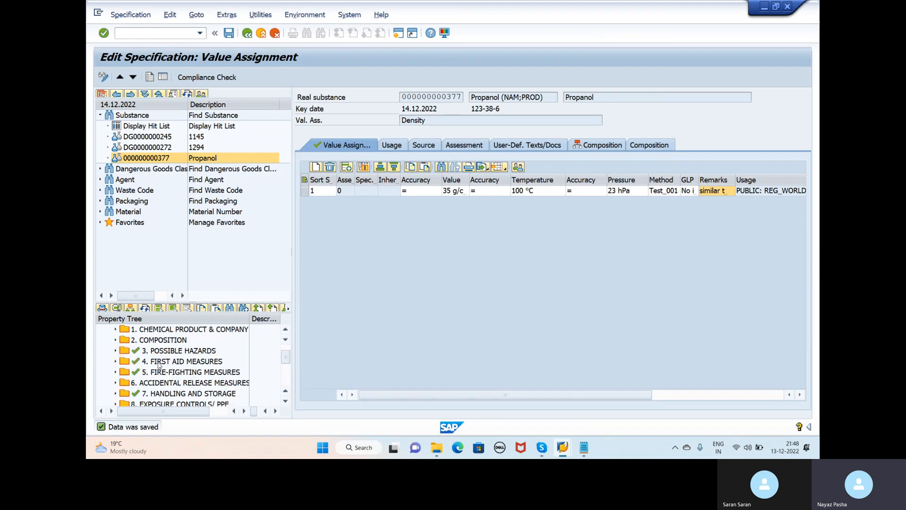
- Go through the property tree levels, from the Propanol specification to the Material Safety Data Sheet and its first section folder
left_click(136, 332)
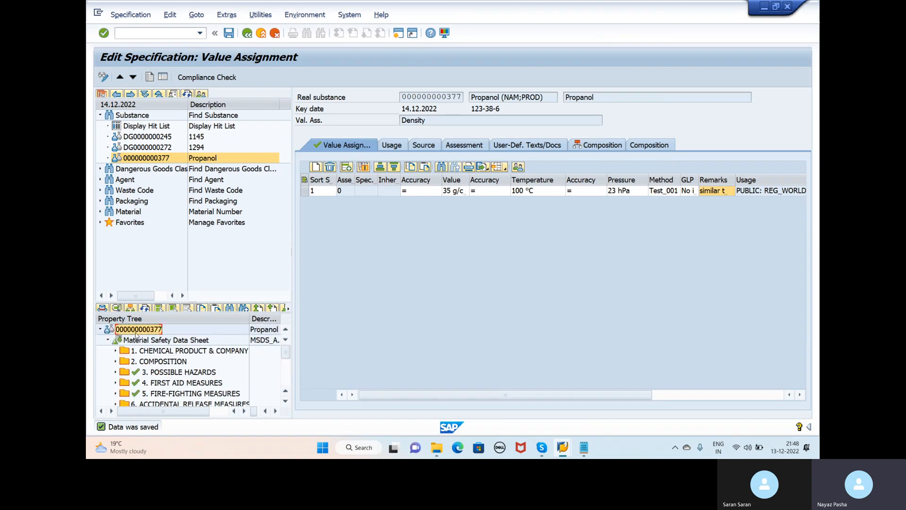
left_click(163, 340)
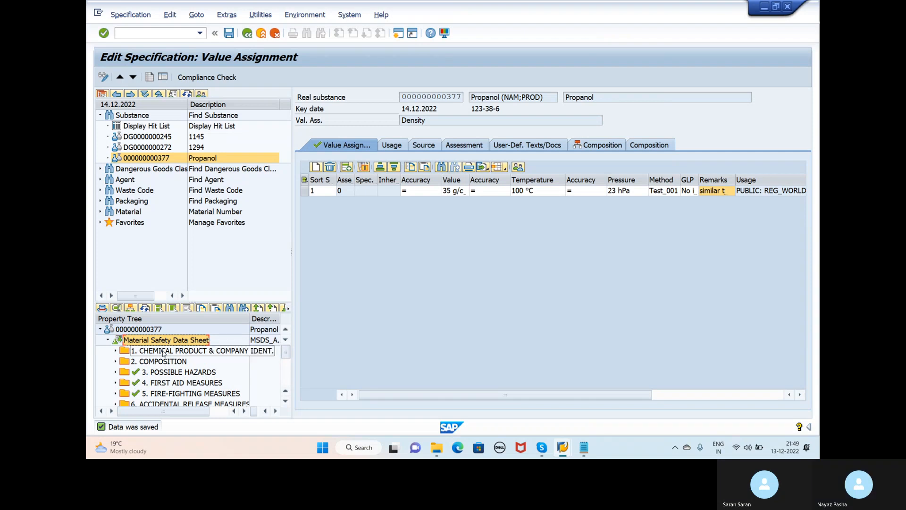
left_click(164, 352)
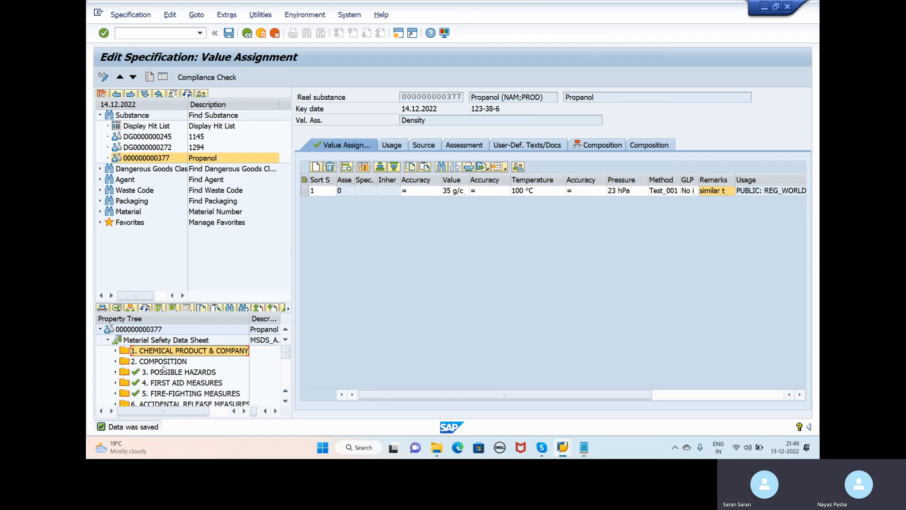
- Expand 3. POSSIBLE HAZARDS and open the Possible Hazards (Summary) value assignment
left_click(115, 372)
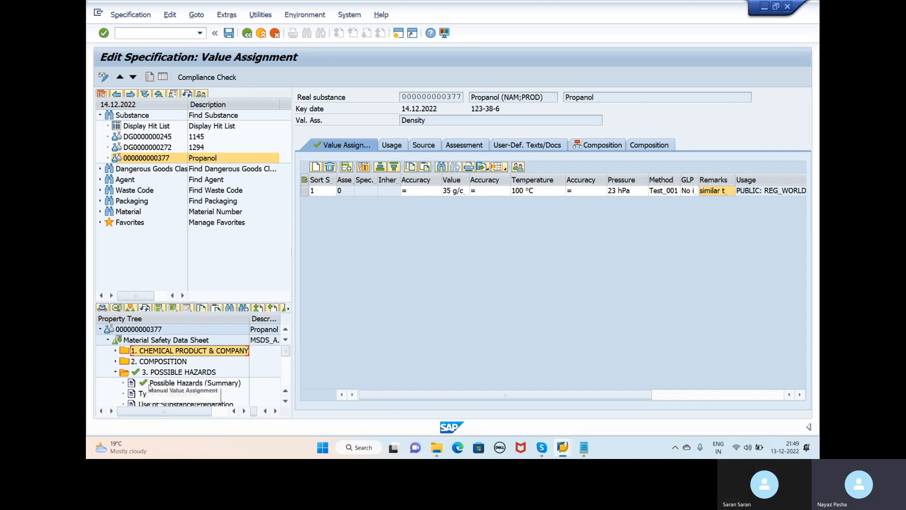
scroll(151, 373, "down", 2)
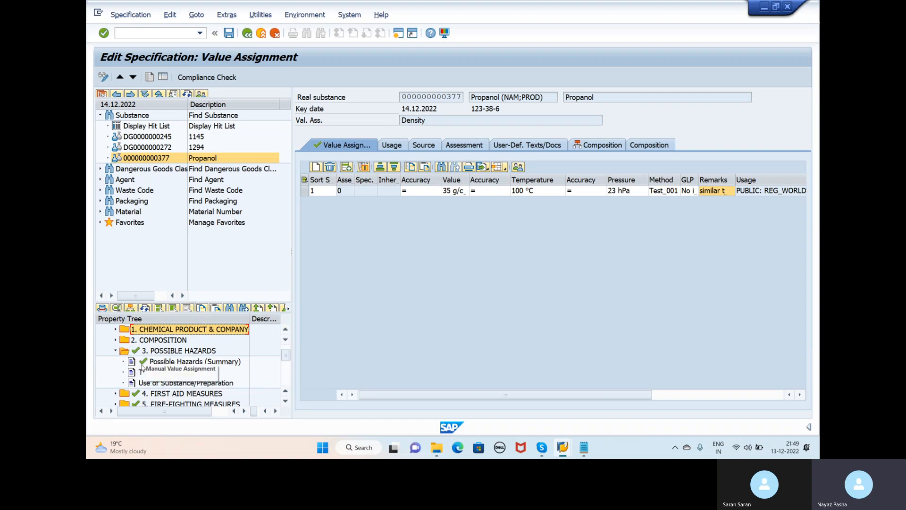
double_click(174, 362)
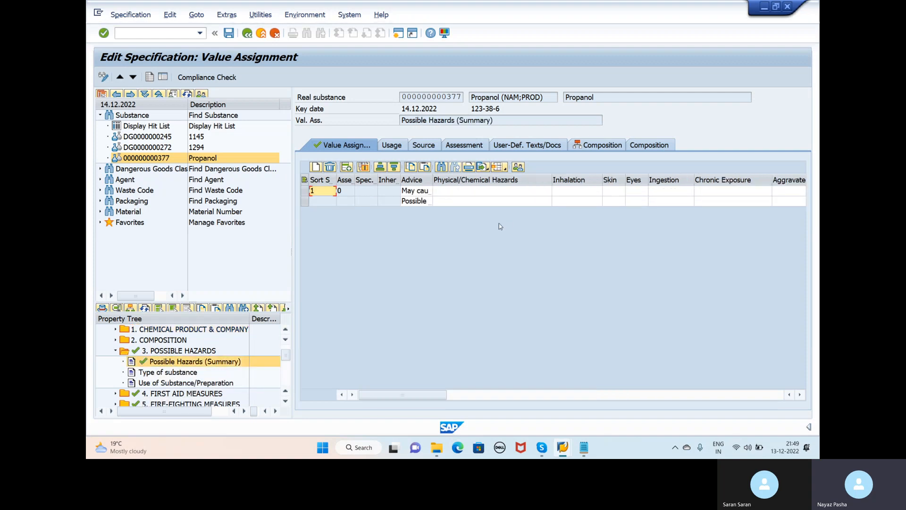
- Examine the Possible Hazards (Summary) characteristics, from Advice to Target Organs, including the phrases available for Physical/Chemical Hazards
left_click(419, 180)
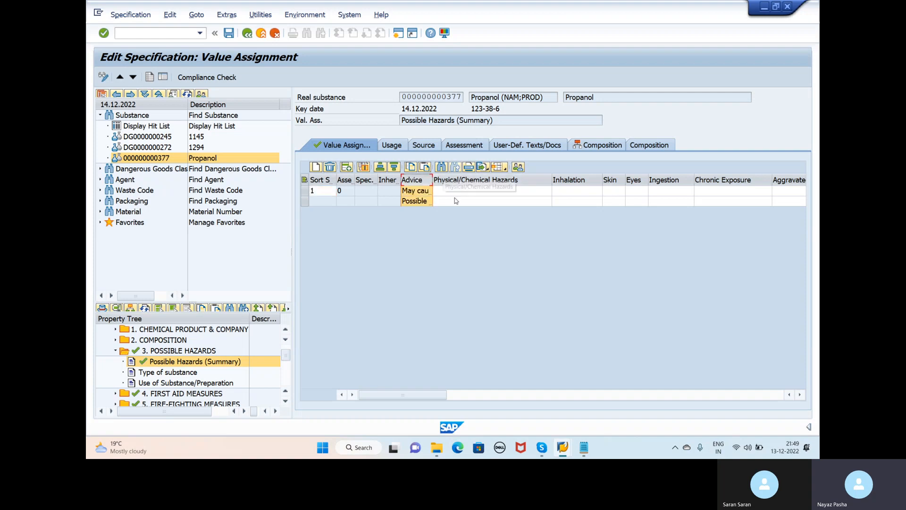
left_click(800, 395)
left_click(800, 395)
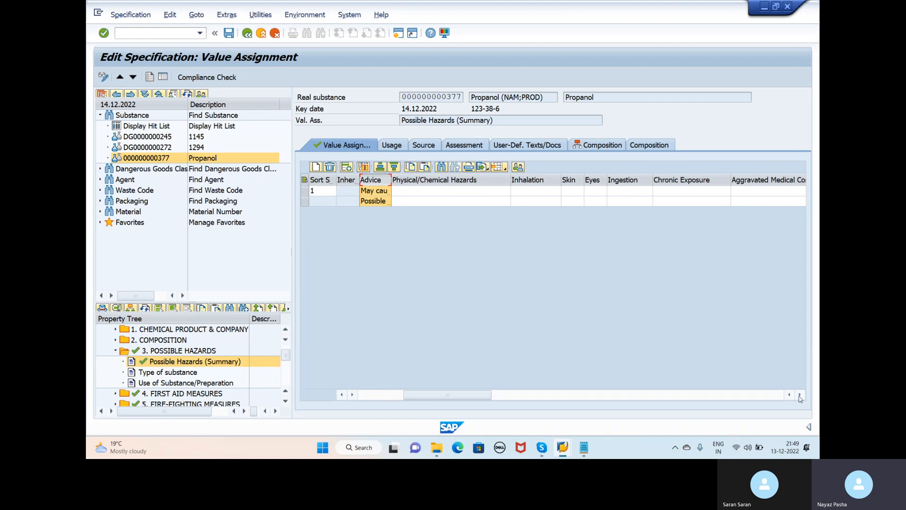
left_click(799, 395)
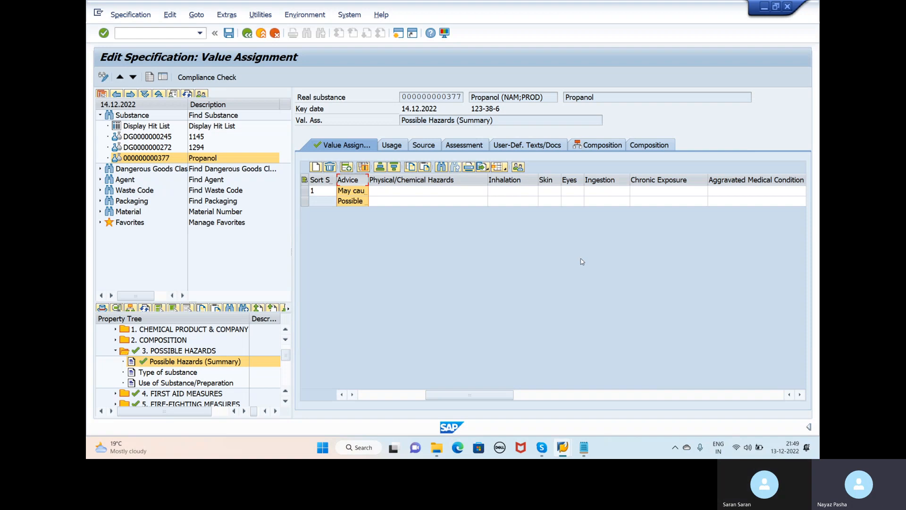
left_click(481, 191)
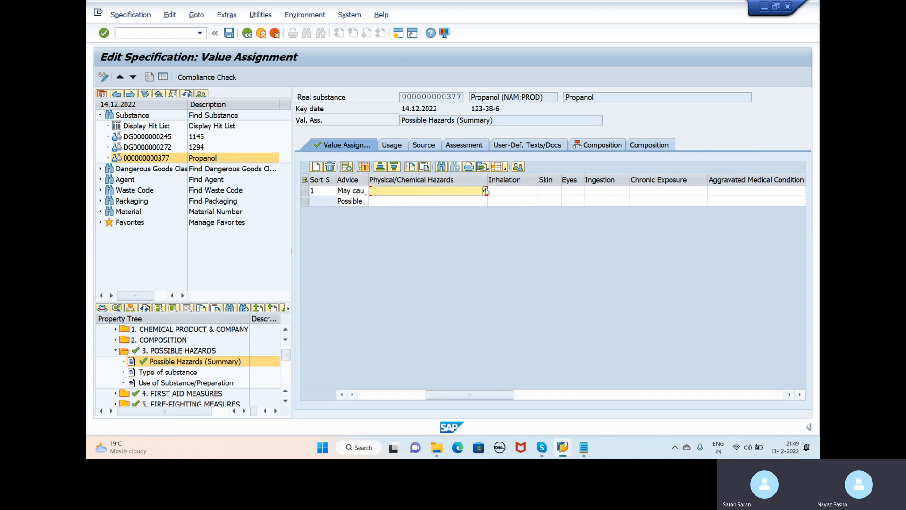
left_click(485, 191)
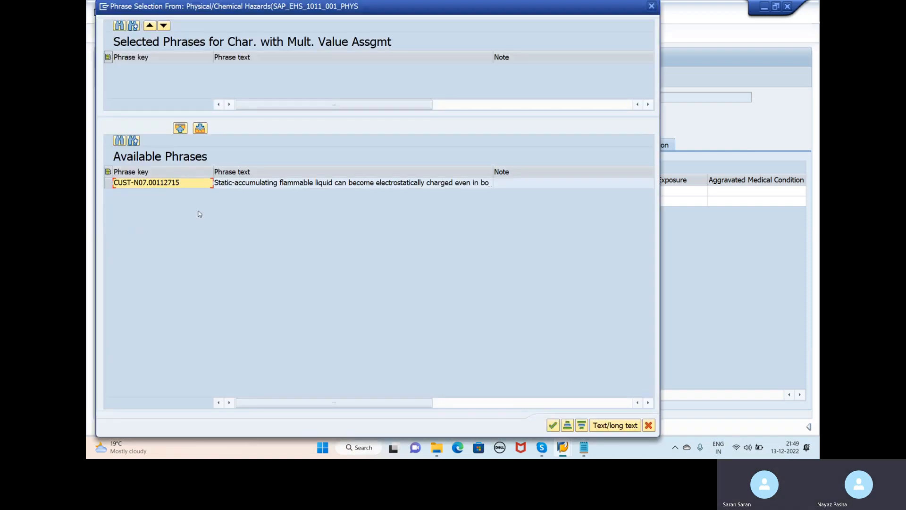
left_click(651, 6)
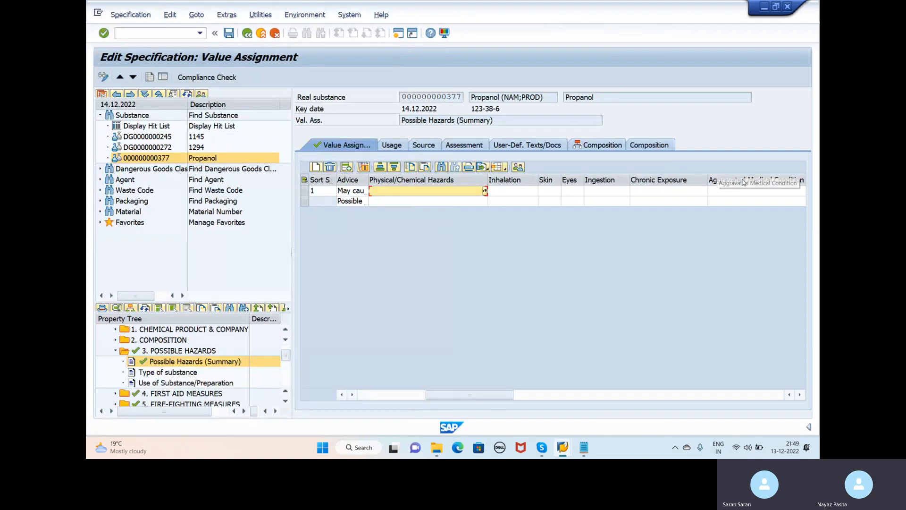
left_click(801, 395)
left_click(801, 394)
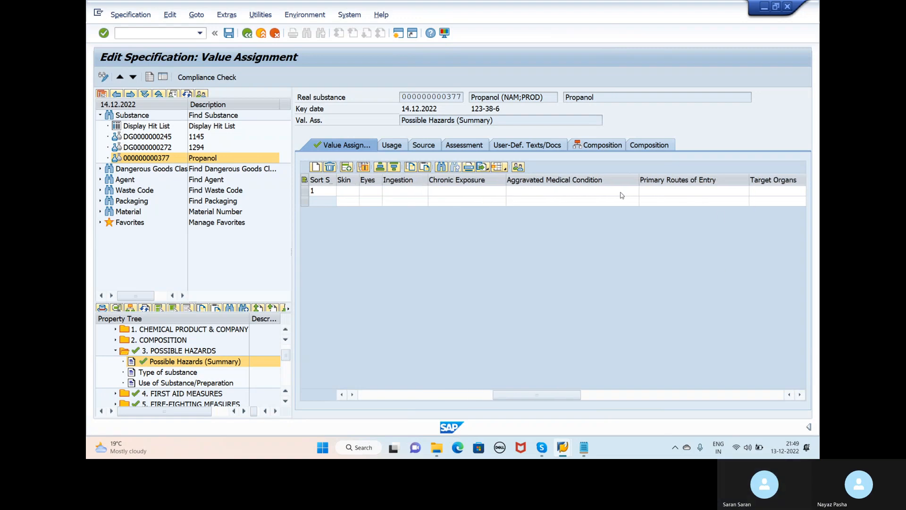
- Examine the remaining Possible Hazards (Summary) characteristics, from Potential Environmental Effect and Signal Word to the first-aid characteristic, and return to the first columns
left_click(801, 394)
left_click(801, 395)
left_click(801, 395)
left_click(801, 395)
left_click(801, 394)
left_click(801, 394)
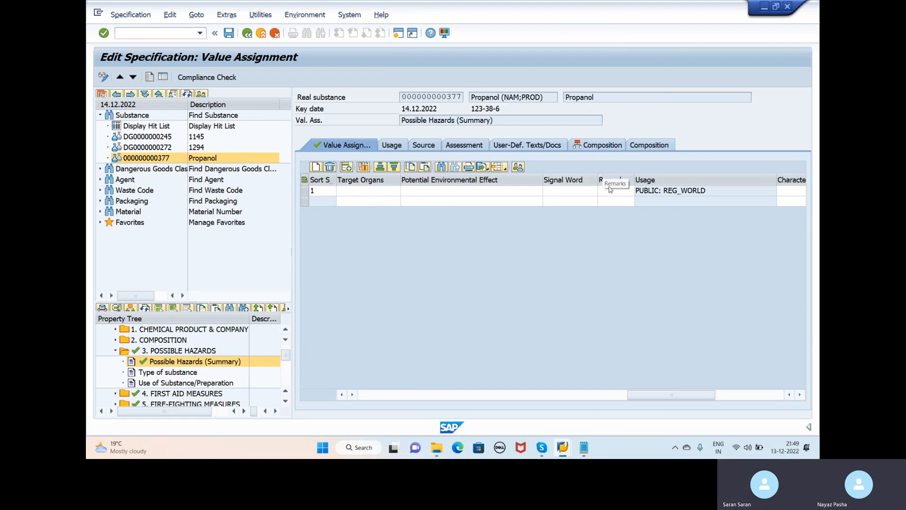
left_click(803, 395)
left_click(804, 396)
left_click(804, 395)
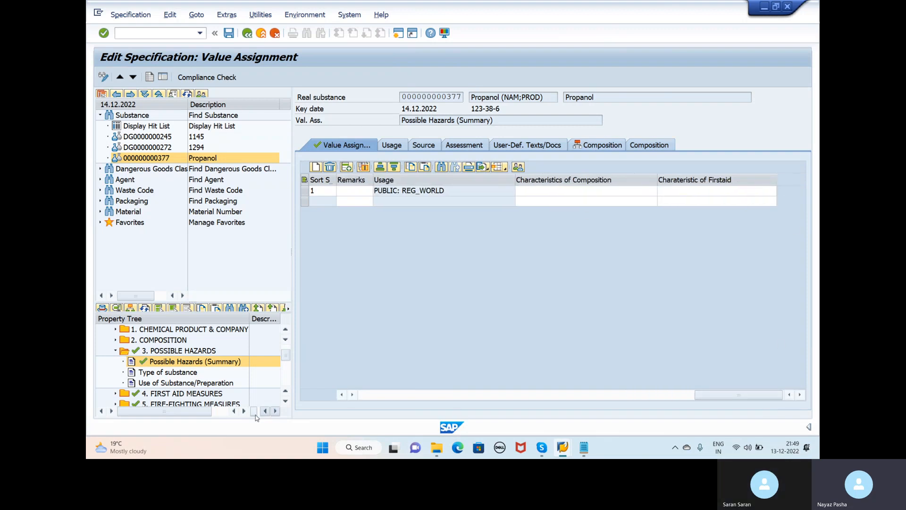
left_click(413, 394)
left_click(414, 394)
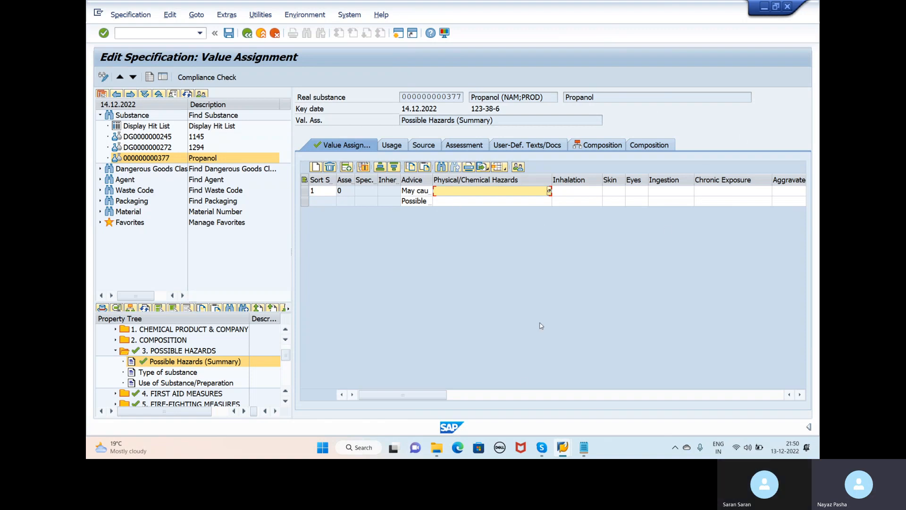
- Switch to the Notepad notes and extend the SPECIFICATION NAME/NUMBER line with "- ANY CHARACTERISTICS OR PROPERTIES OF ANY OBJECT"
left_click(579, 454)
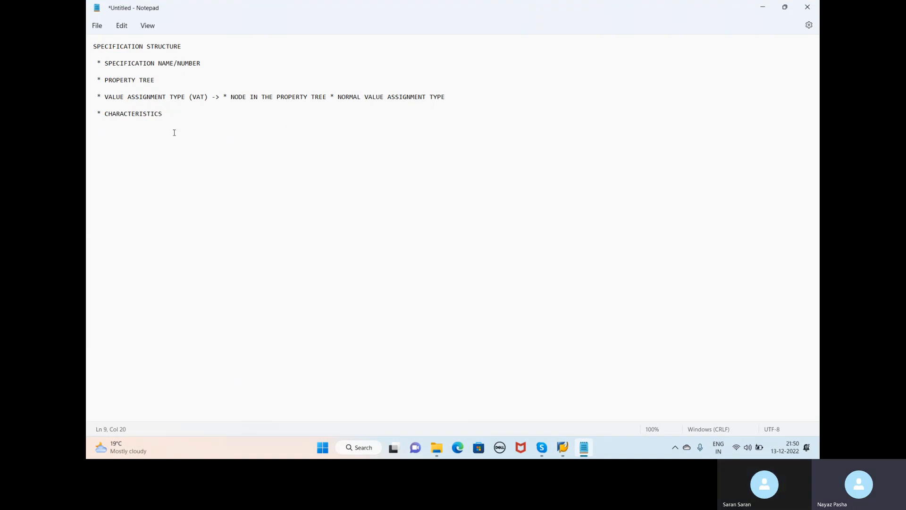
left_click(210, 62)
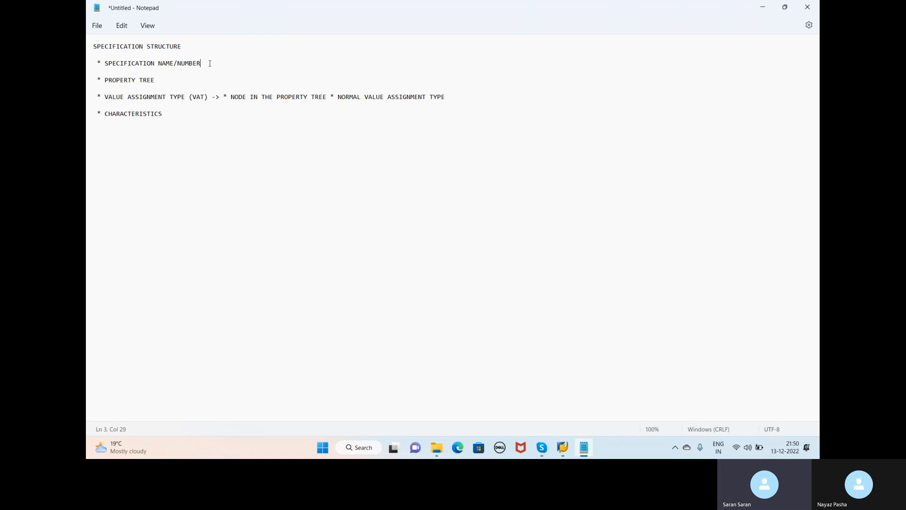
type("- A")
type("NY C")
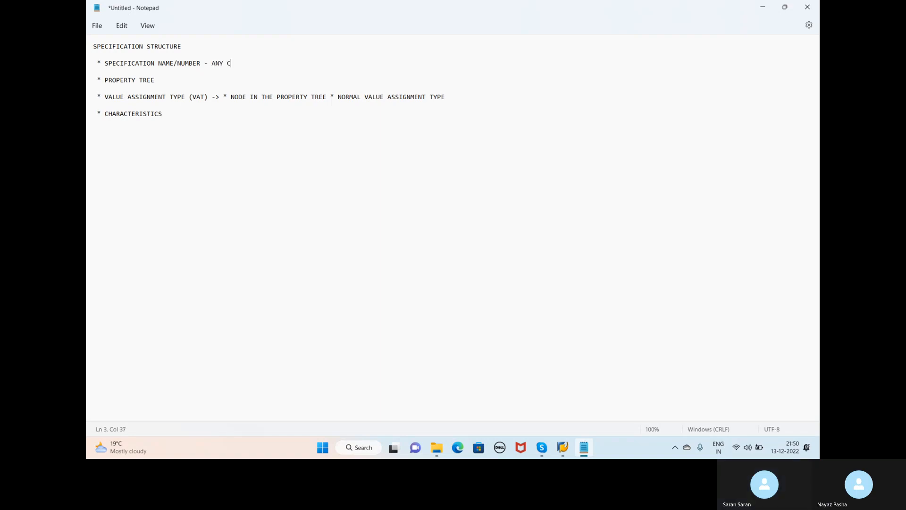
type("HARACTERIST")
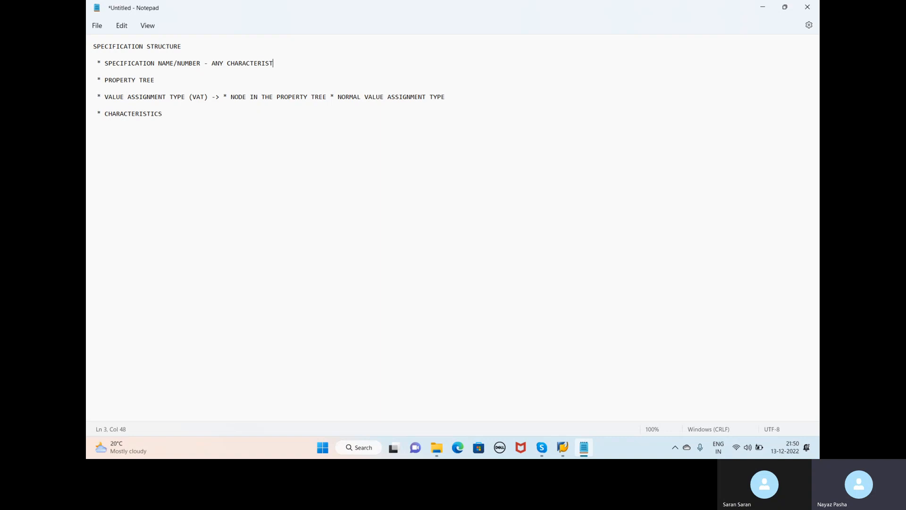
type("ICS OR PROPERTIE")
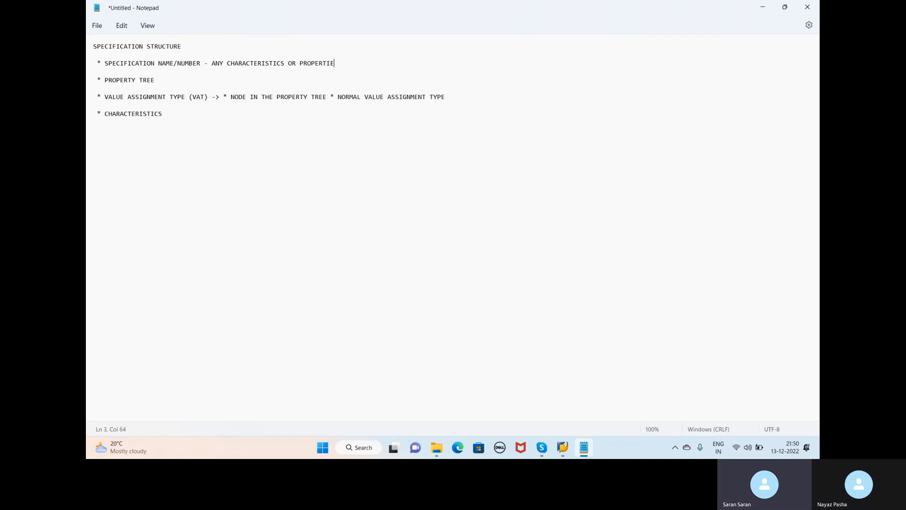
type("S OF ANY OBJECT")
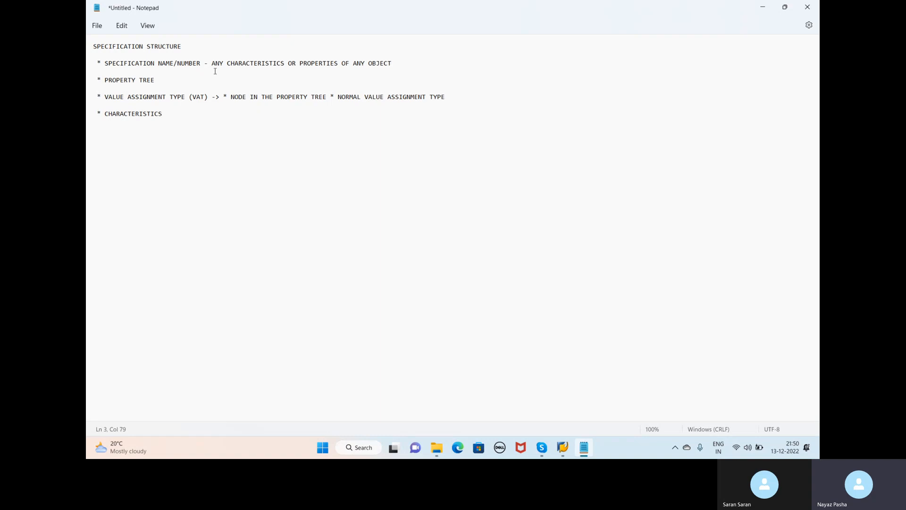
- Extend the PROPERTY TREE line with "- THE PROPERTY TREE OFFERS THE STRUCTURED DISPLAY OF ALL VALUE ASSIGNMENT TYPES THAT YOU CAN EDIT."
left_click(185, 80)
type("THE PROPERTY TREE ")
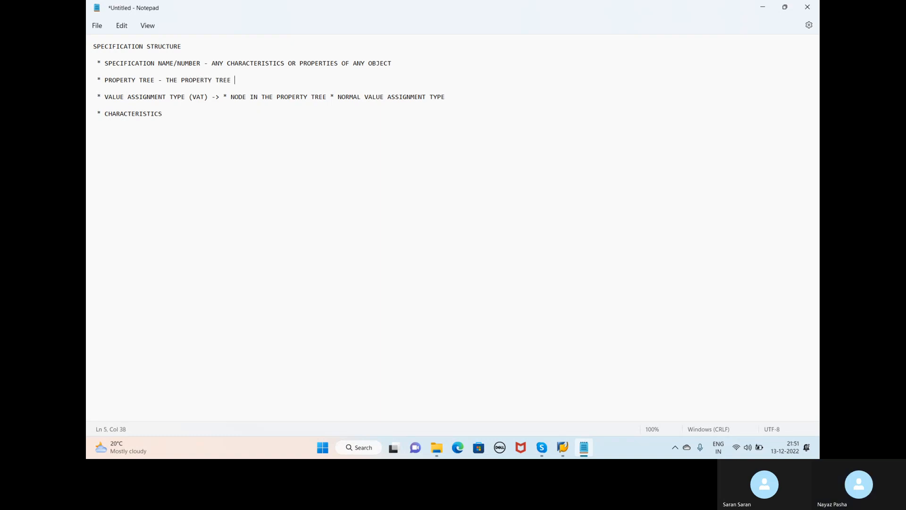
type("OFFERS THE STRUCTURED DISP")
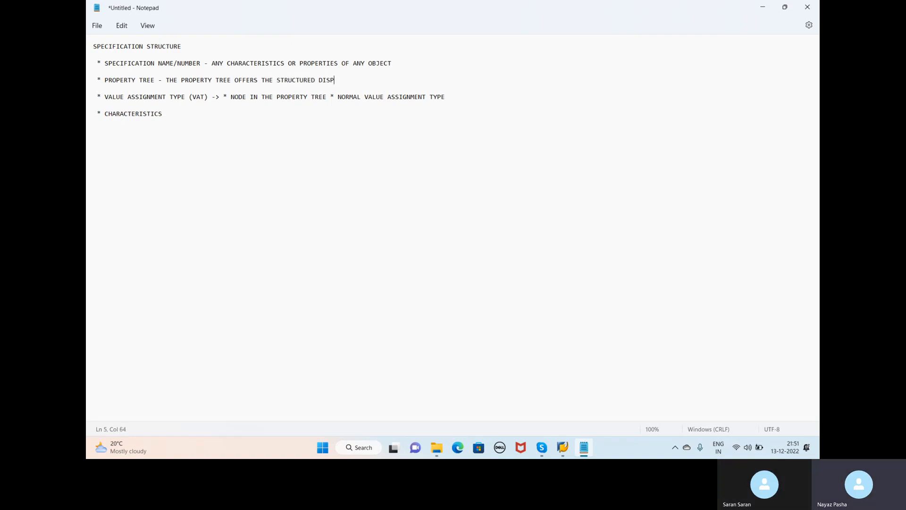
type("LAY OF ALL VALUE")
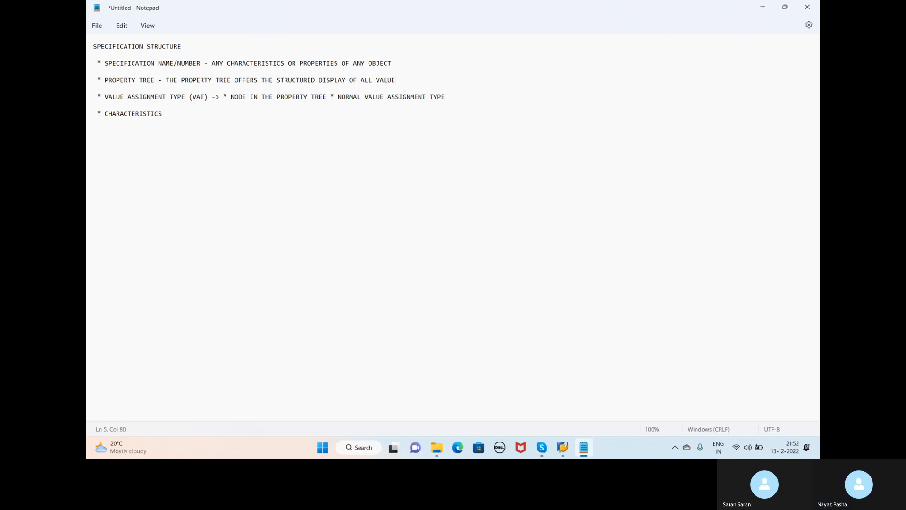
type(" ASSIGN")
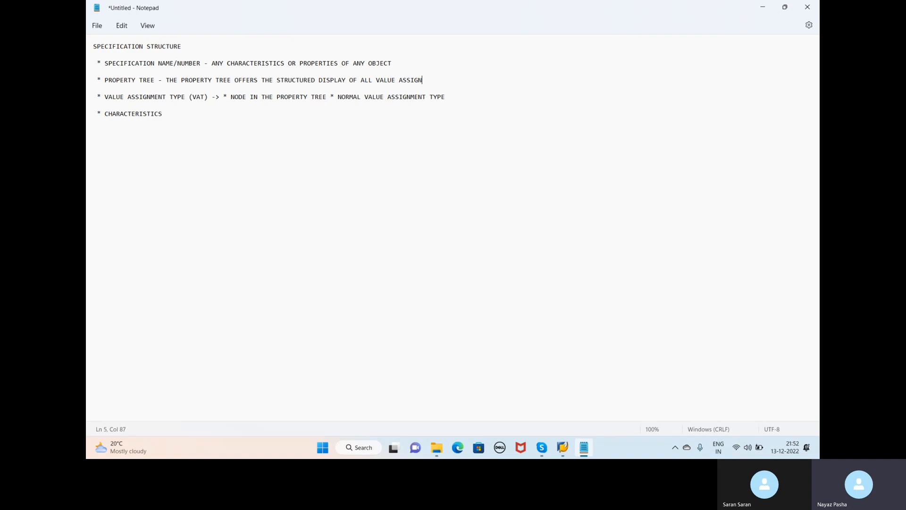
type("MENT TYPES")
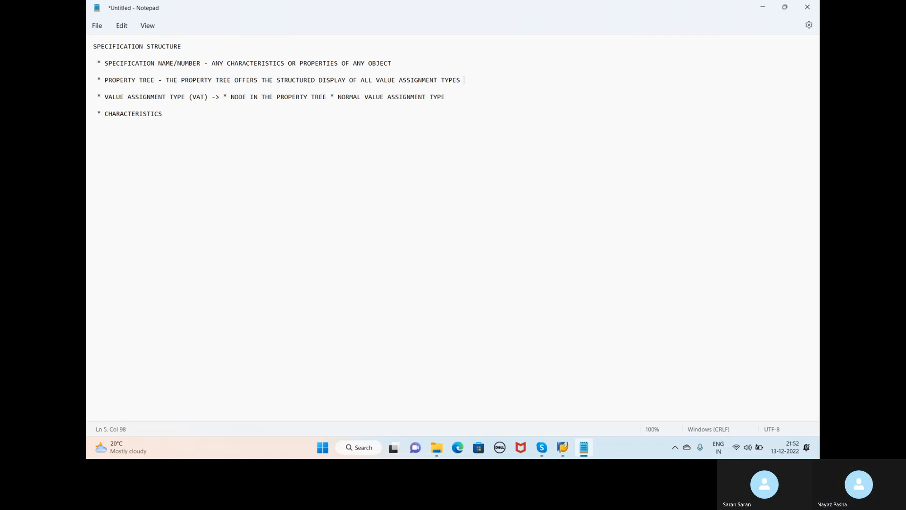
type("T")
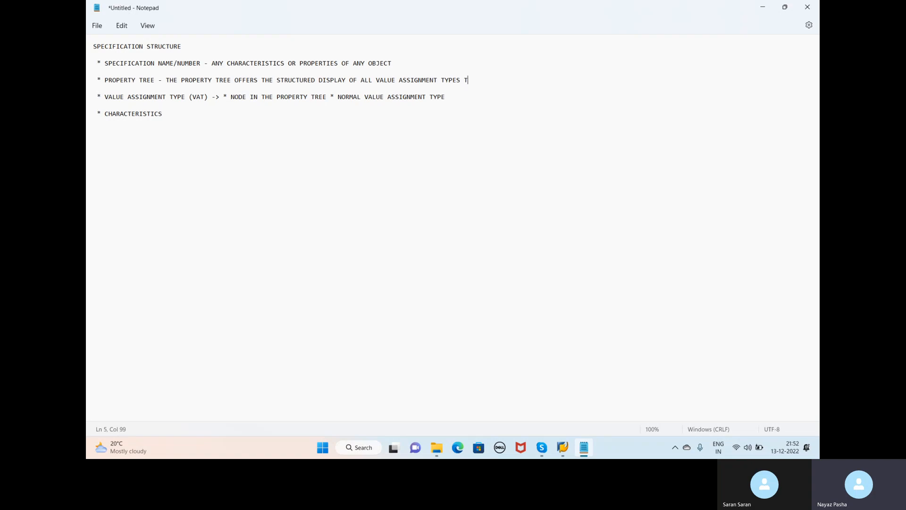
type("HAT YOU CAN")
type("EDIT.")
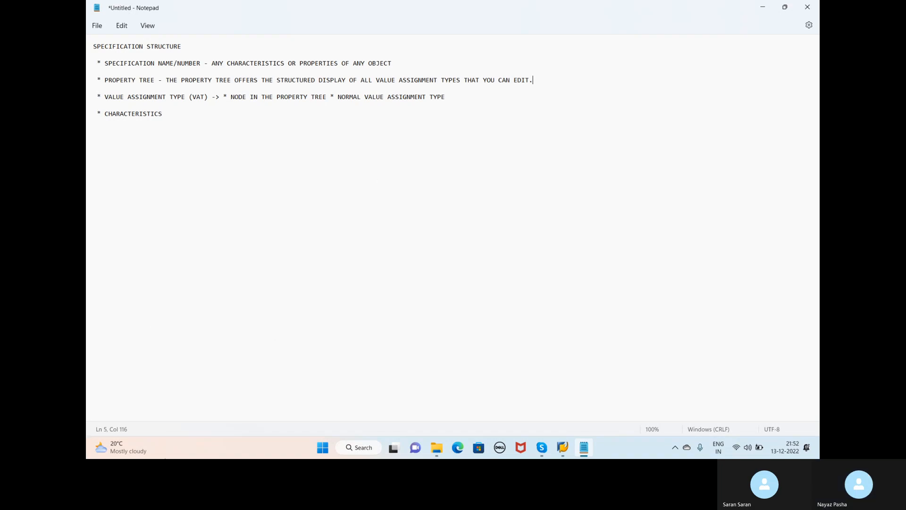
left_click(198, 344)
- Switch back to the SAP Edit Specification window and collapse 3. POSSIBLE HAZARDS in the property tree
mouse_move(563, 448)
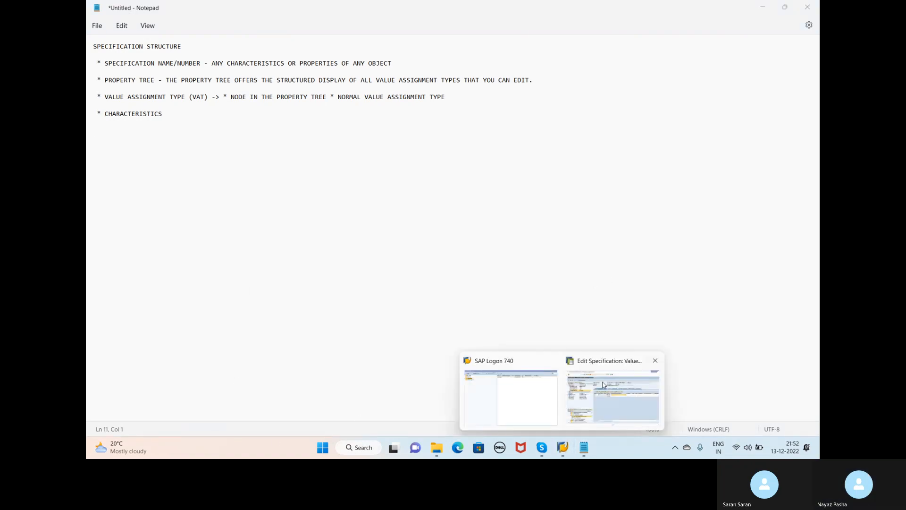
left_click(603, 385)
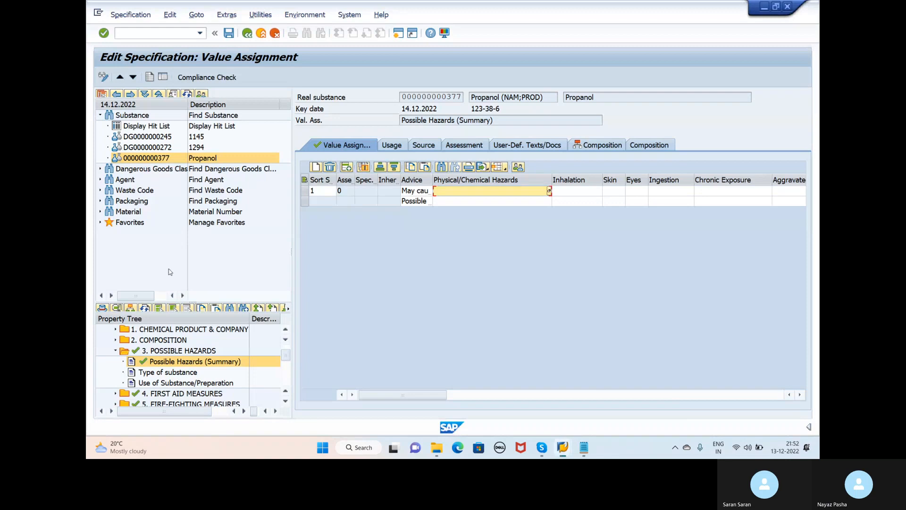
left_click(116, 351)
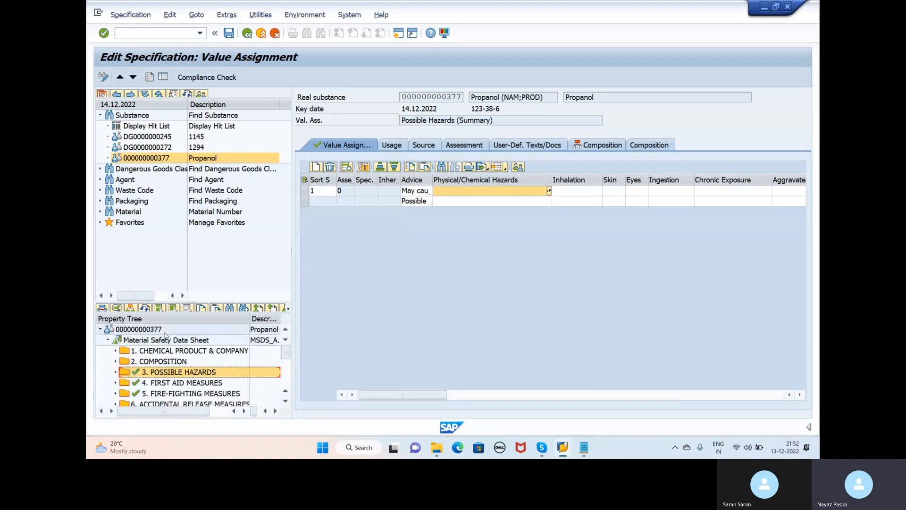
- Go through the property tree from the Propanol specification node and section 1 down to 9. PHYSICAL AND CHEMICAL PROPERTIES
left_click(157, 330)
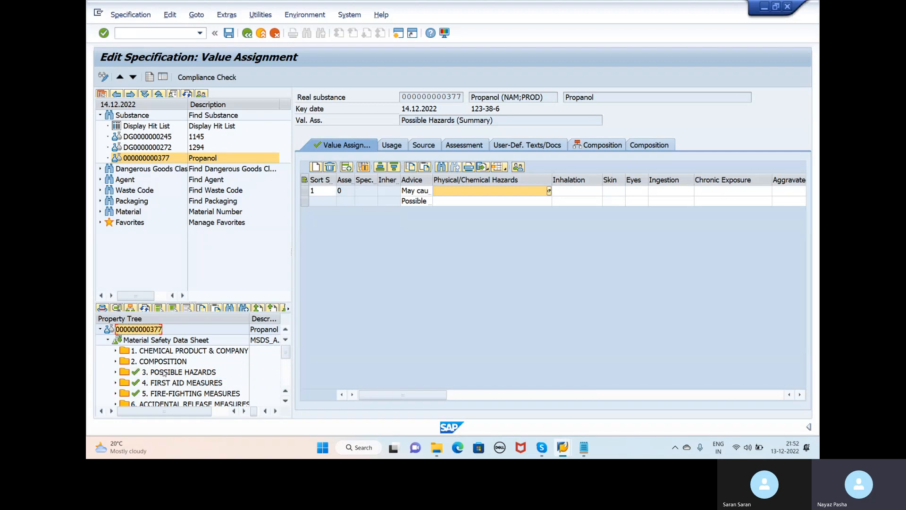
left_click(175, 349)
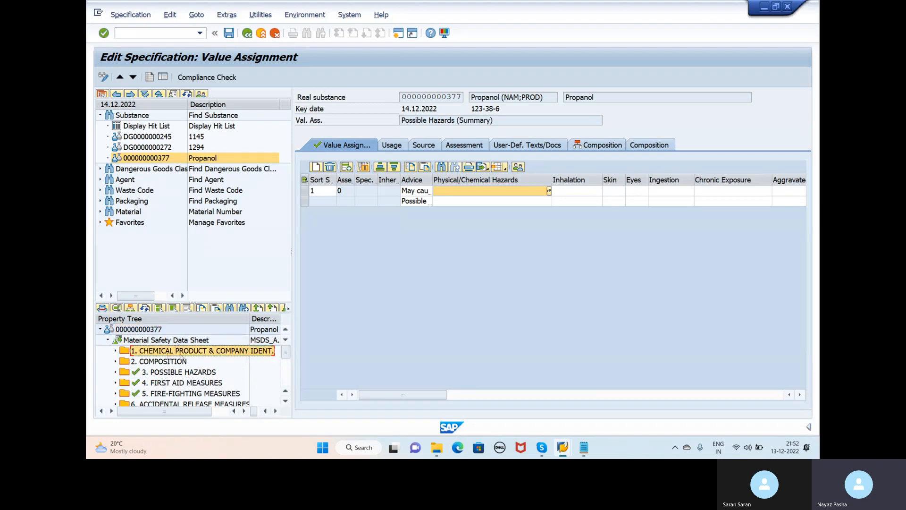
left_click(172, 362)
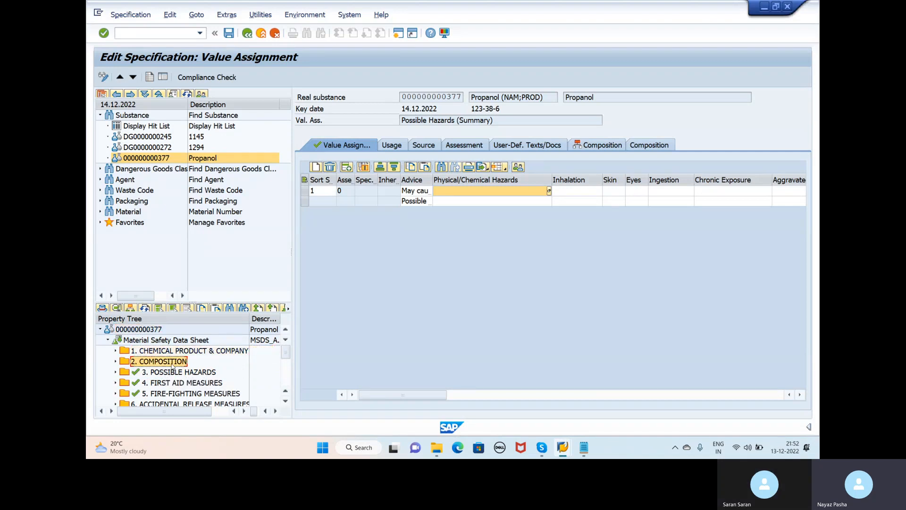
left_click(176, 373)
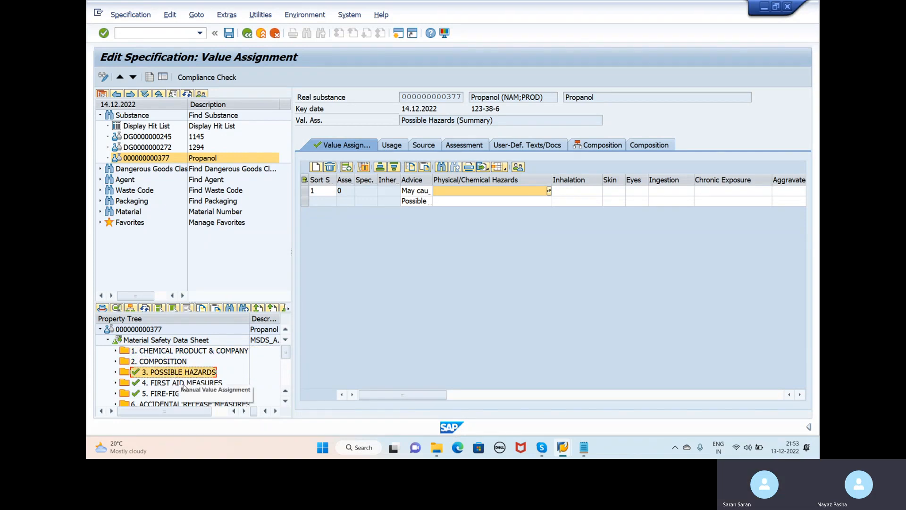
left_click(184, 383)
scroll(184, 386, "down", 1)
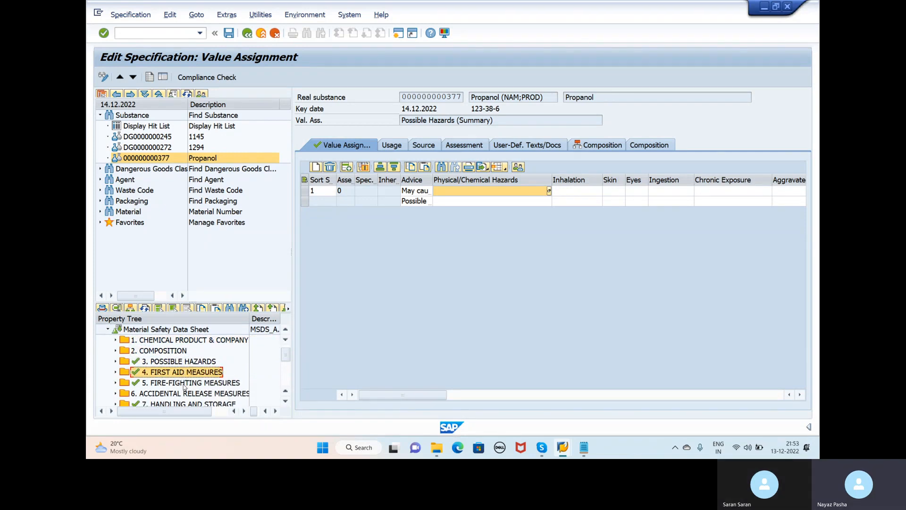
left_click(184, 384)
left_click(182, 393)
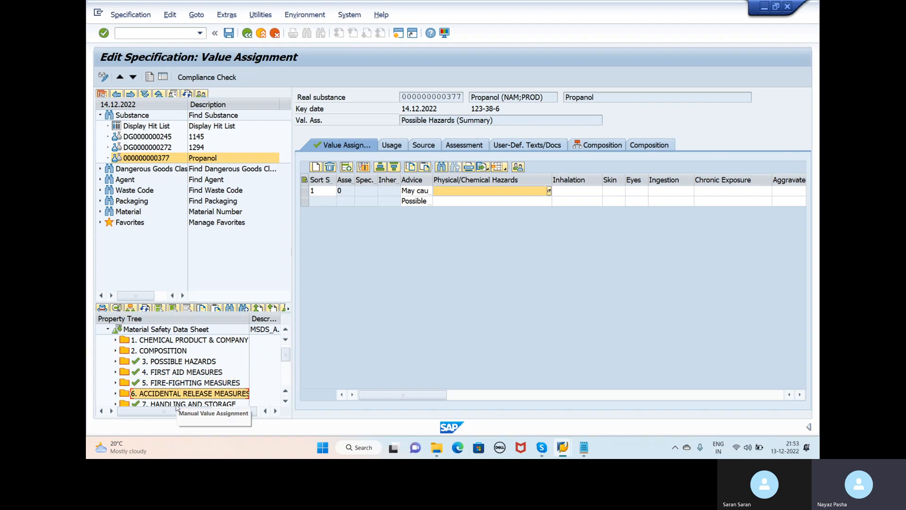
left_click(178, 405)
scroll(185, 385, "down", 2)
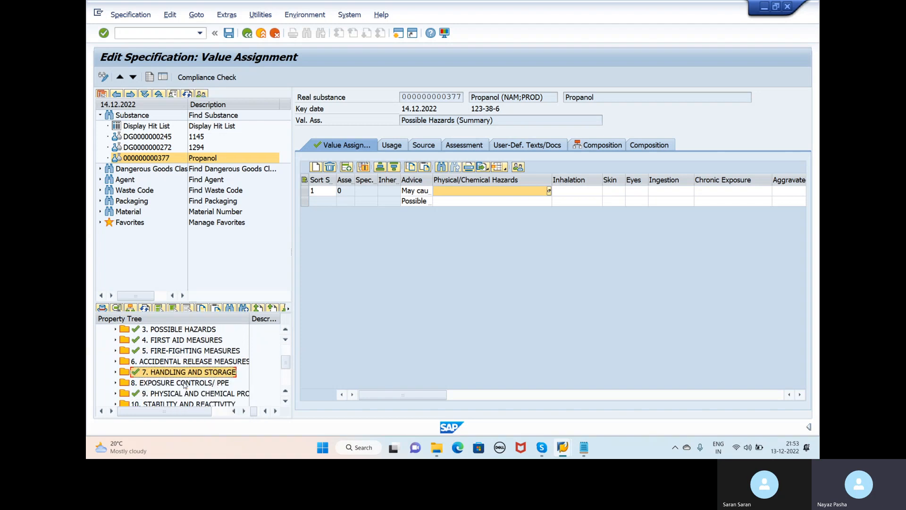
left_click(184, 383)
left_click(187, 394)
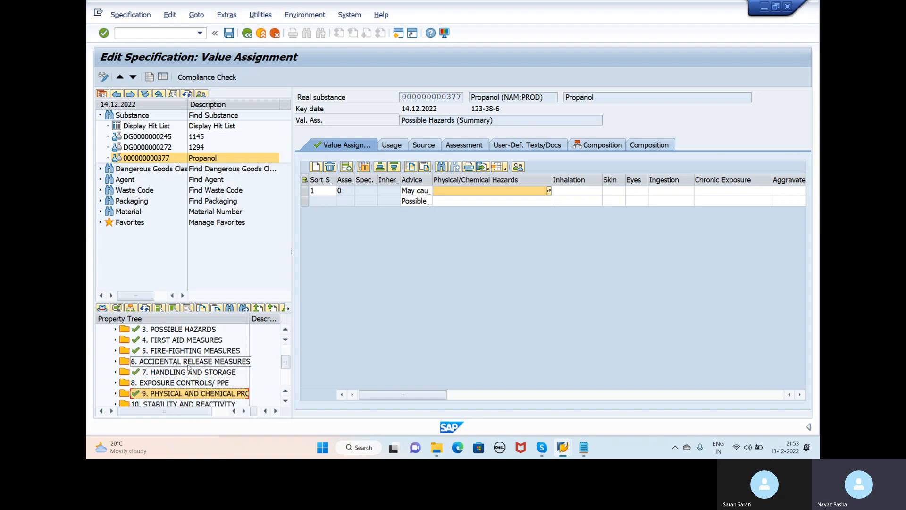
- Look through the remaining Material Safety Data Sheet sections, from 10. STABILITY AND REACTIVITY to 16. OTHER INFORMATION
scroll(189, 367, "down", 1)
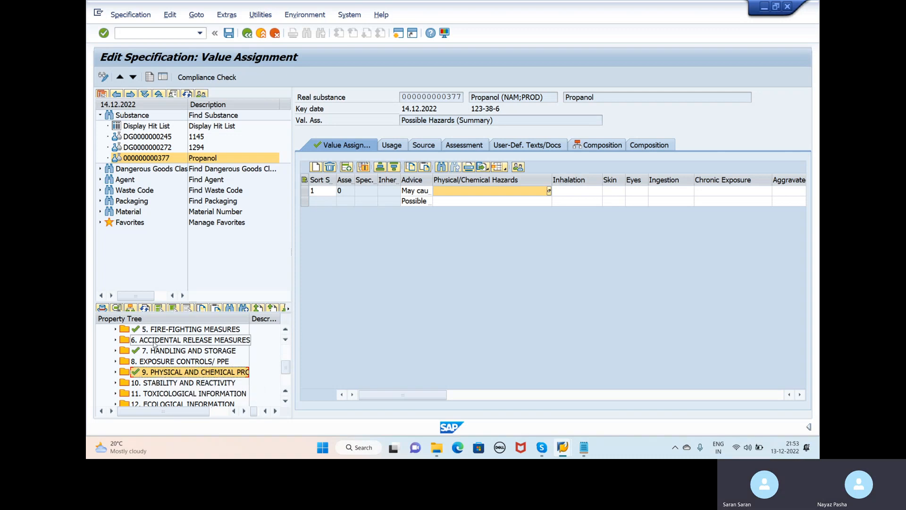
scroll(151, 349, "up", 3)
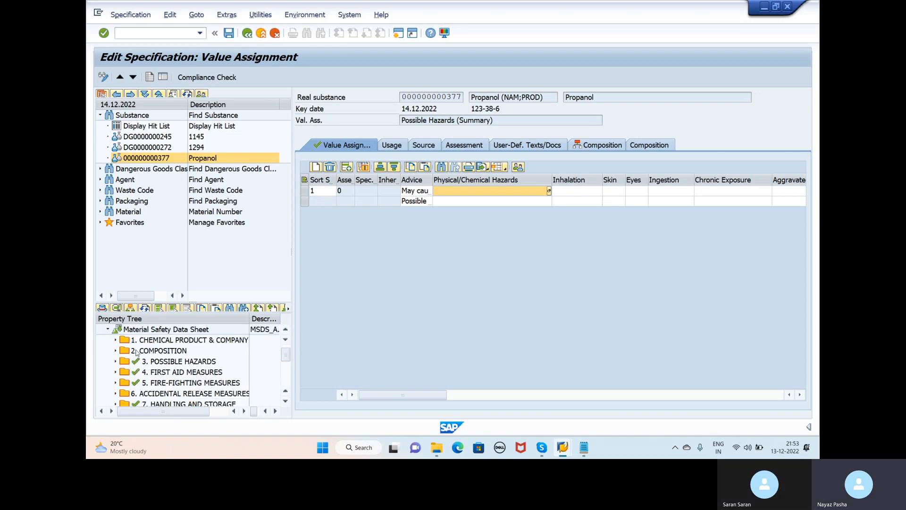
scroll(187, 356, "down", 3)
scroll(189, 357, "down", 2)
left_click(162, 395)
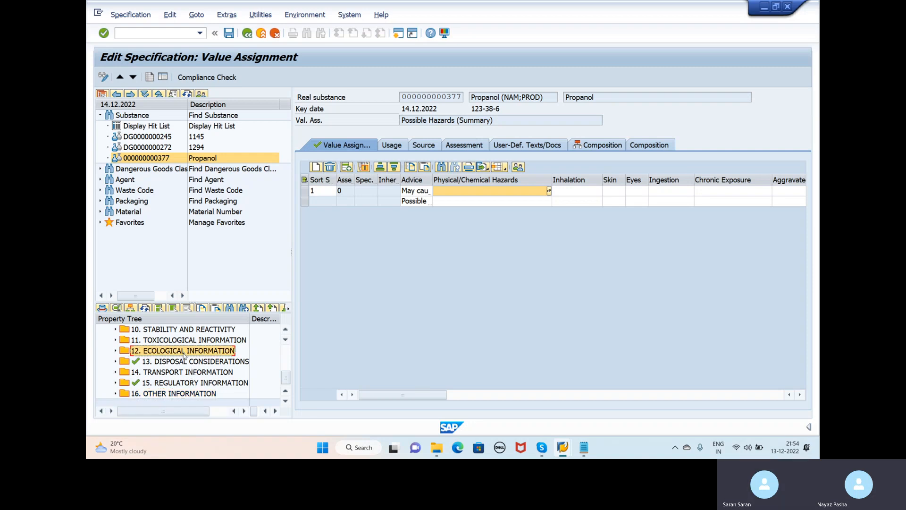
- Return to the Material Safety Data Sheet node and go through its folders from section 1 to 5. FIRE-FIGHTING MEASURES
scroll(184, 355, "up", 4)
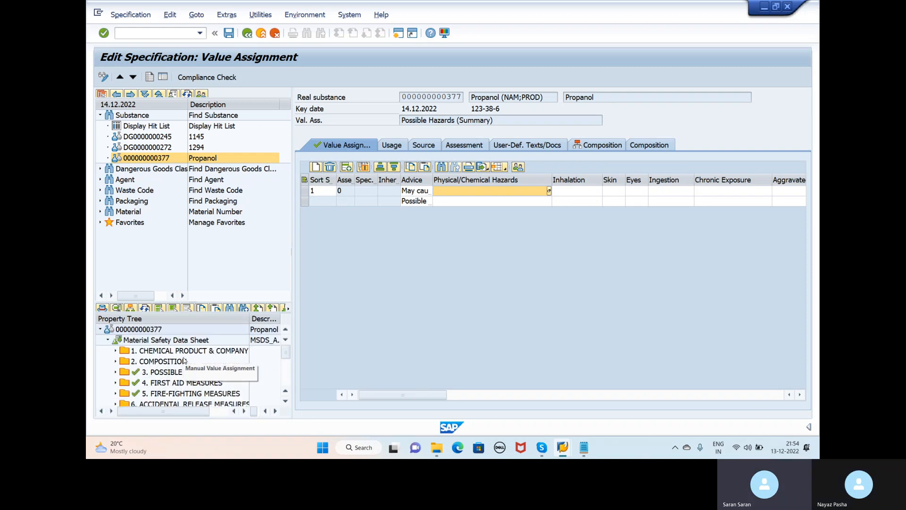
left_click(177, 341)
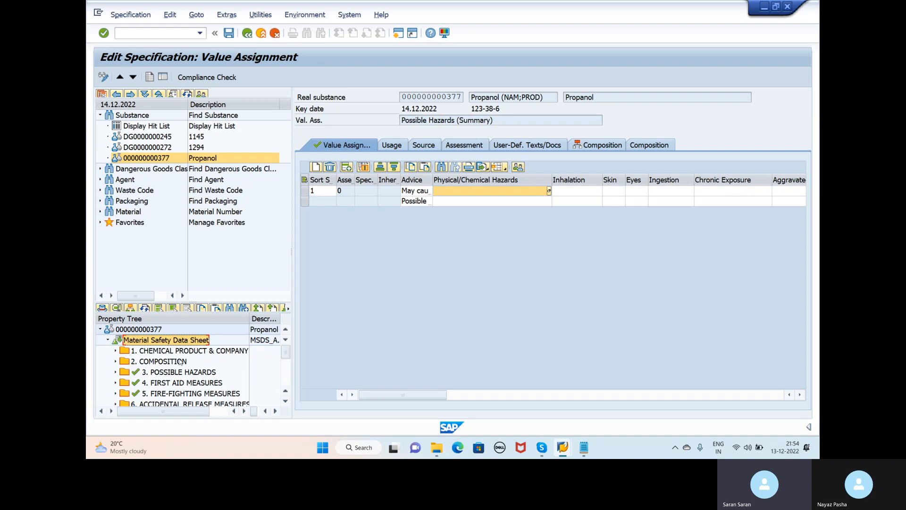
left_click(184, 354)
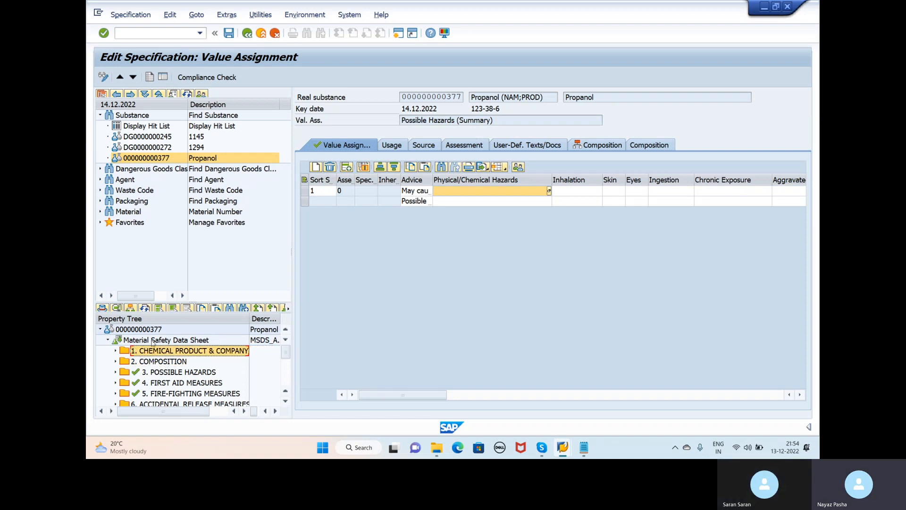
left_click(148, 362)
left_click(150, 372)
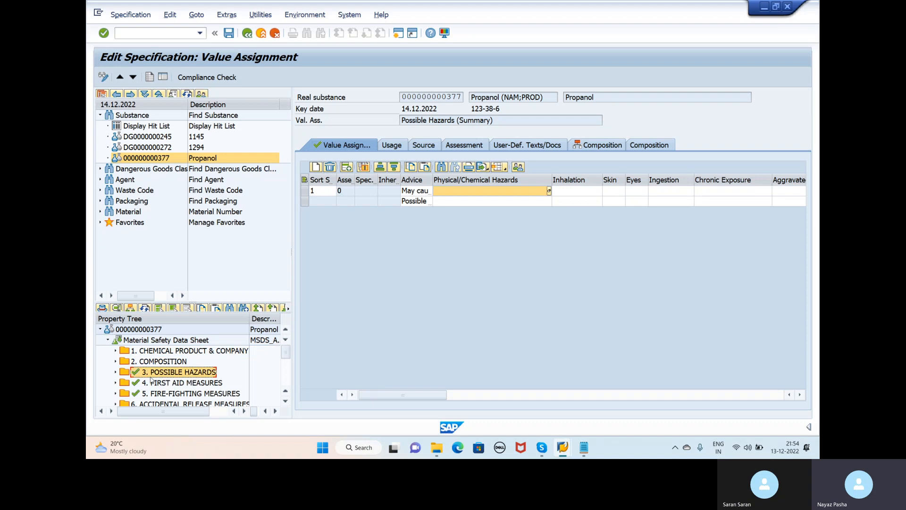
left_click(156, 383)
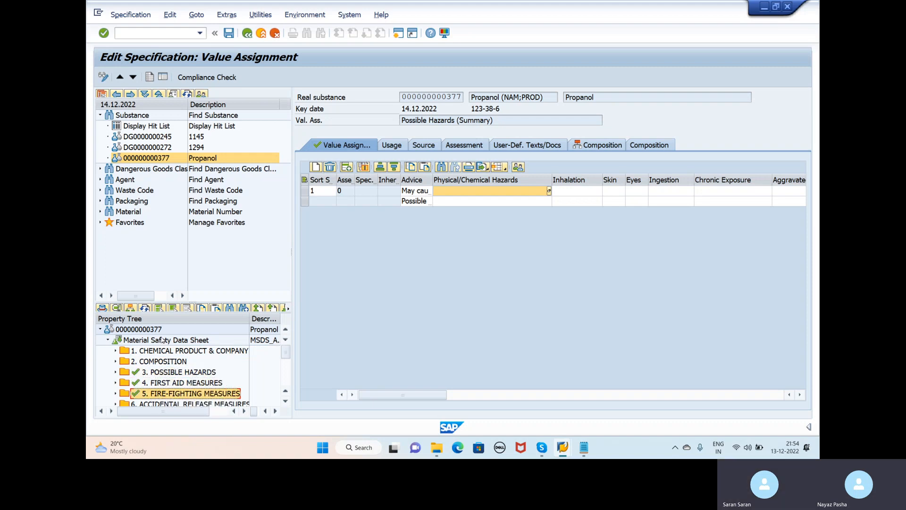
- Look through the Material Safety Data Sheet folders from the tree's top node down to 16. OTHER INFORMATION and back
left_click(163, 341)
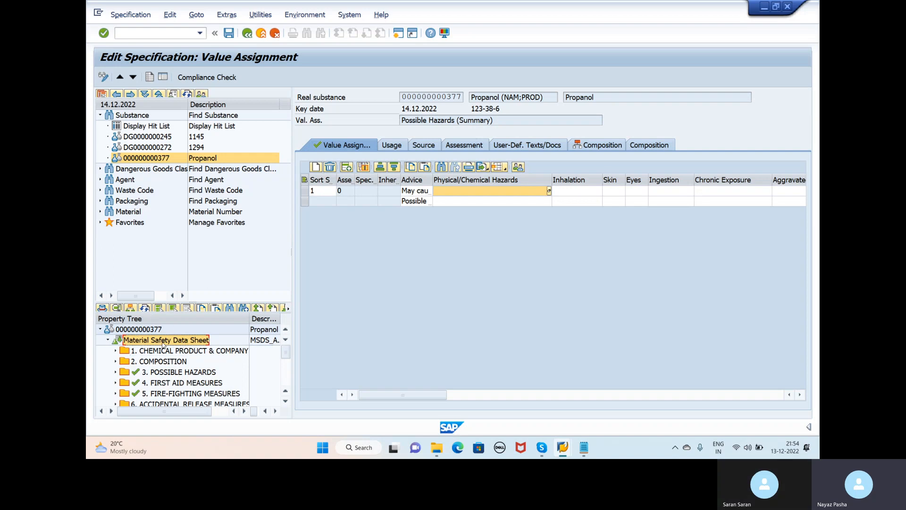
left_click(163, 372)
scroll(166, 392, "down", 4)
left_click(167, 395)
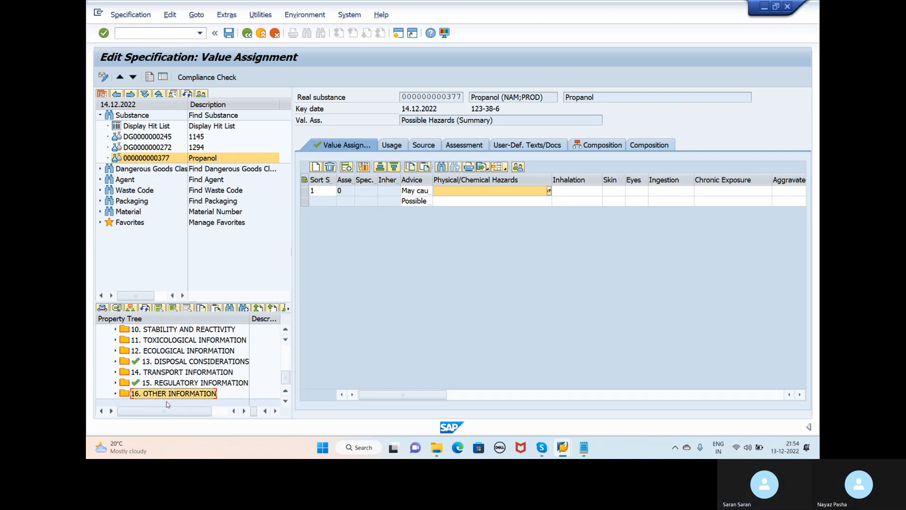
scroll(166, 404, "up", 4)
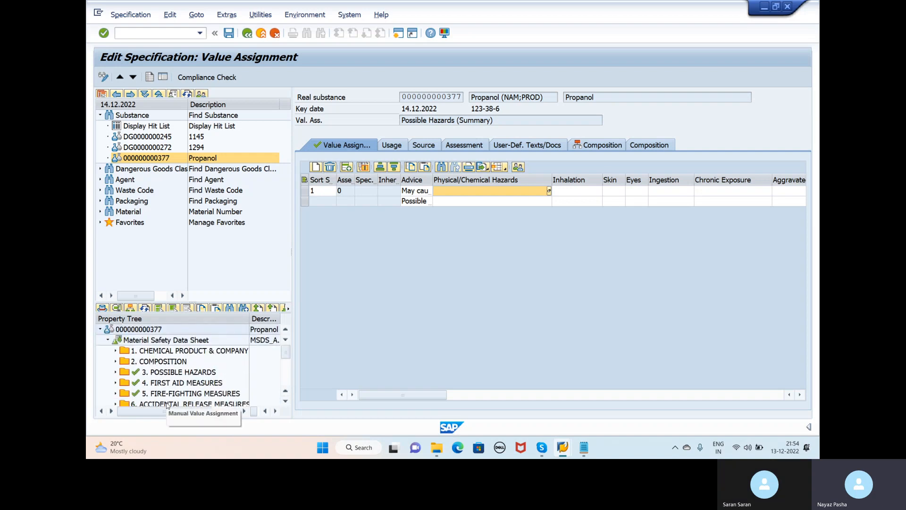
- Switch Propanol's property tree to HSM [Hazardous Substance Management] and look at its Input data and Output data folders
left_click(169, 341)
right_click(169, 341)
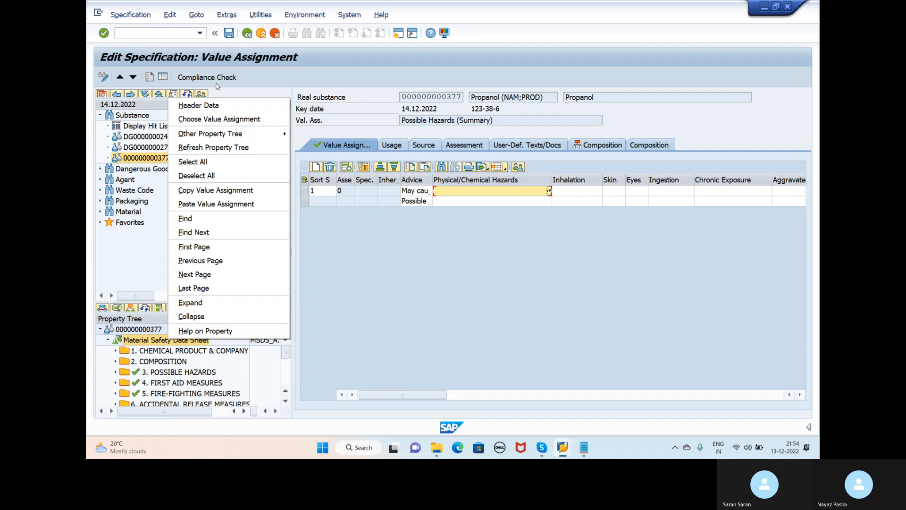
mouse_move(213, 135)
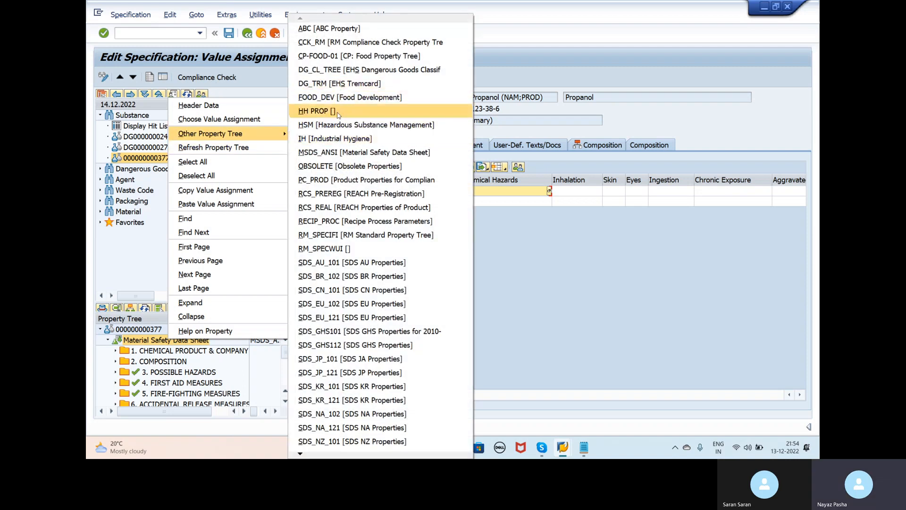
left_click(338, 126)
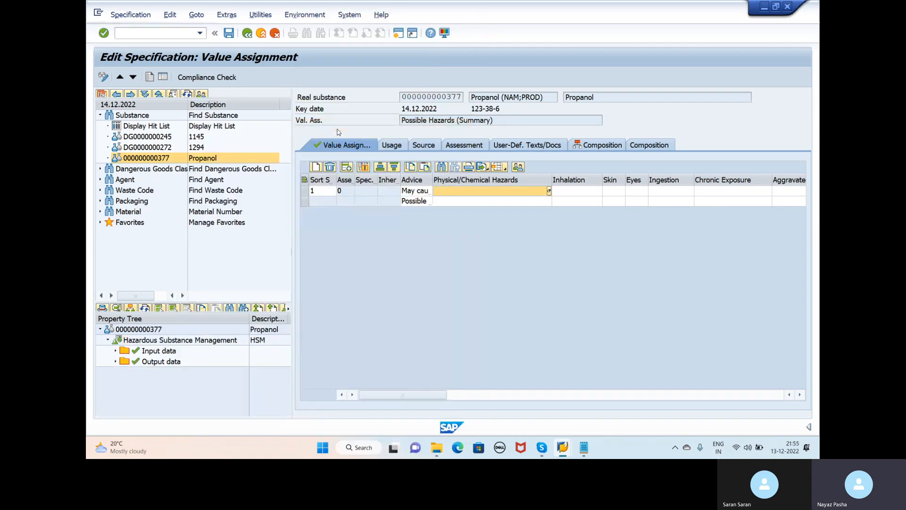
left_click(182, 340)
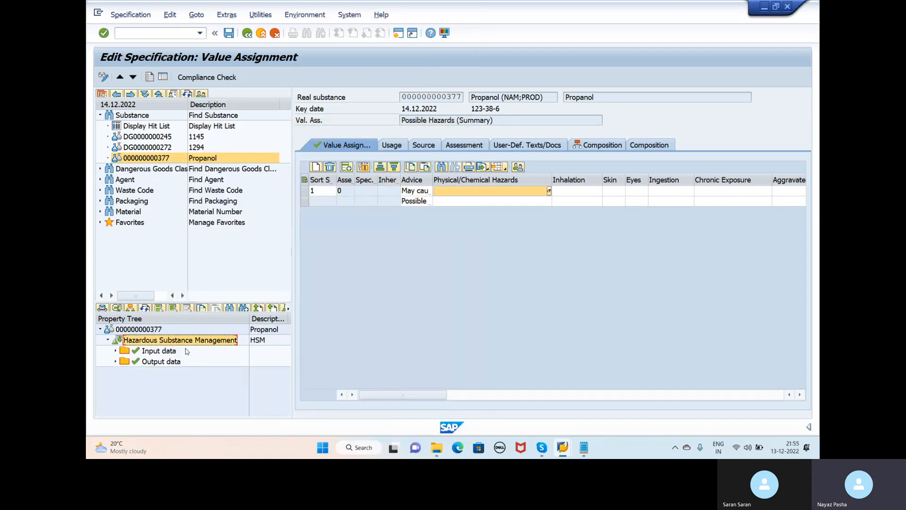
left_click(151, 352)
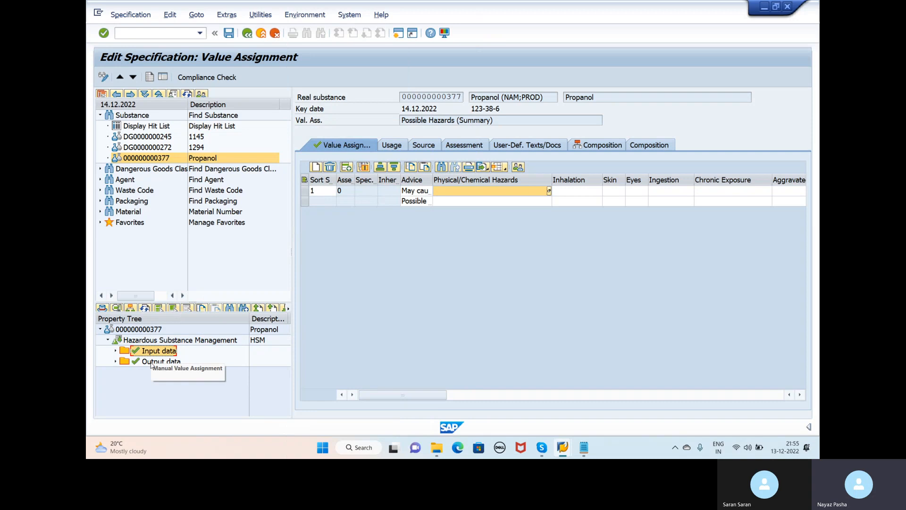
left_click(151, 363)
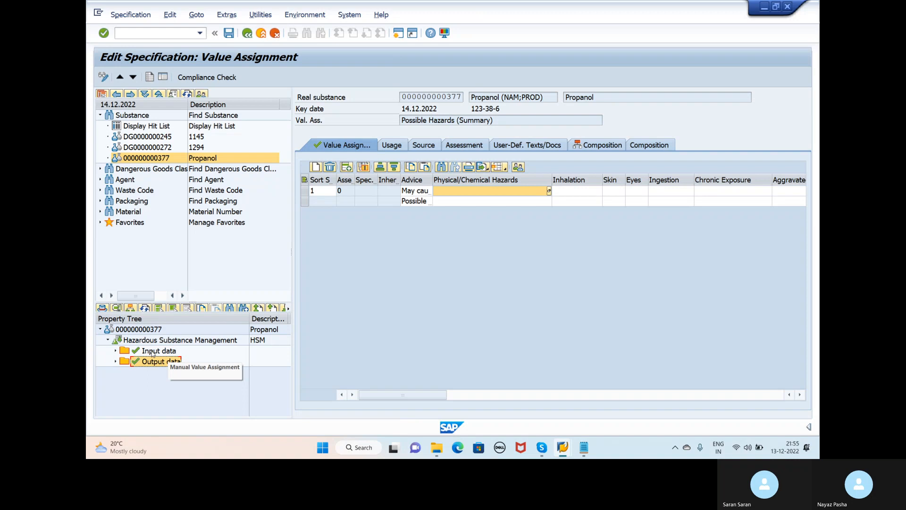
- Switch the property tree back to MSDS_ANSI [Material Safety Data Sheet] and look over its folders
right_click(183, 344)
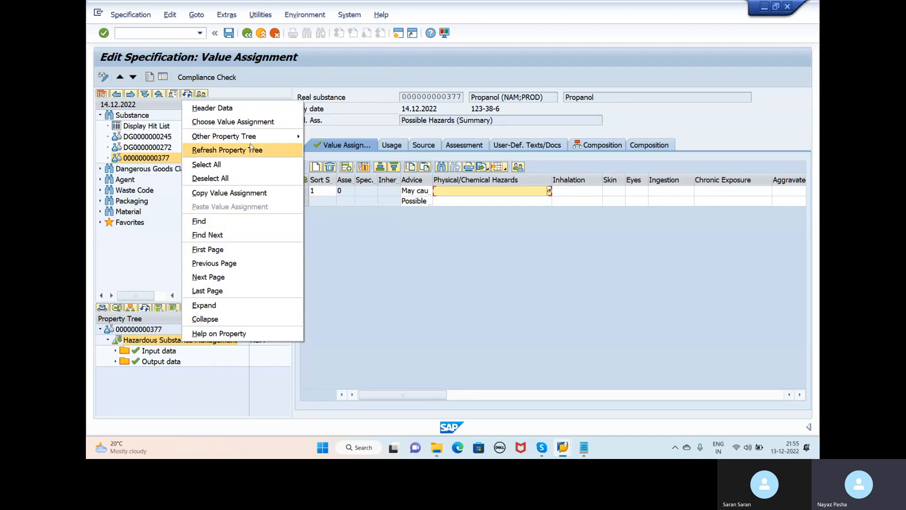
mouse_move(245, 136)
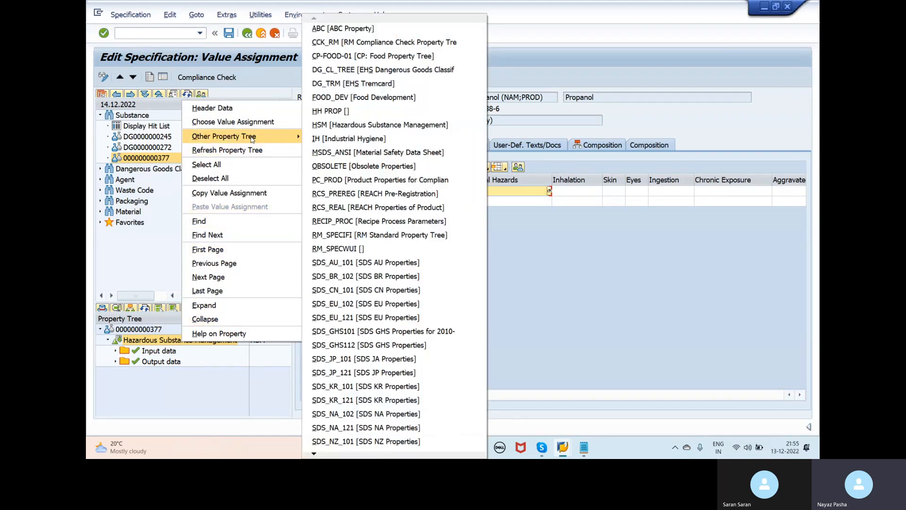
left_click(337, 154)
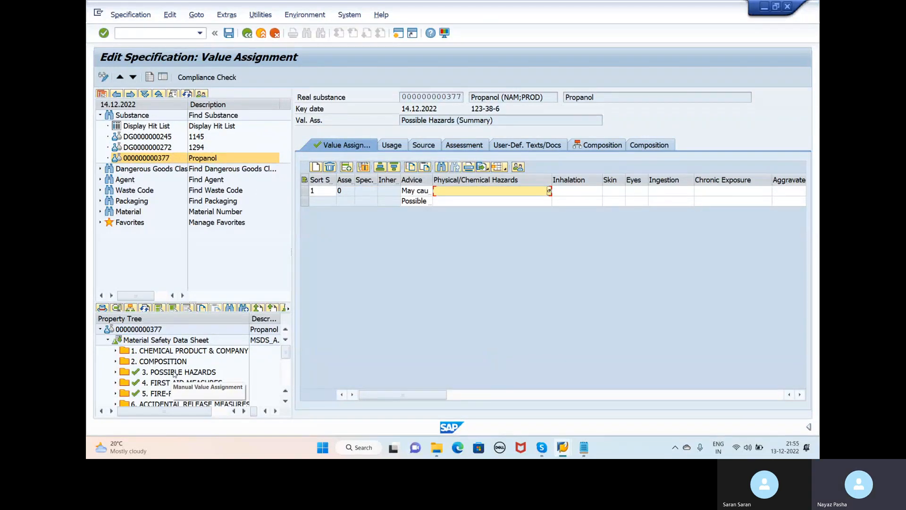
scroll(175, 376, "down", 4)
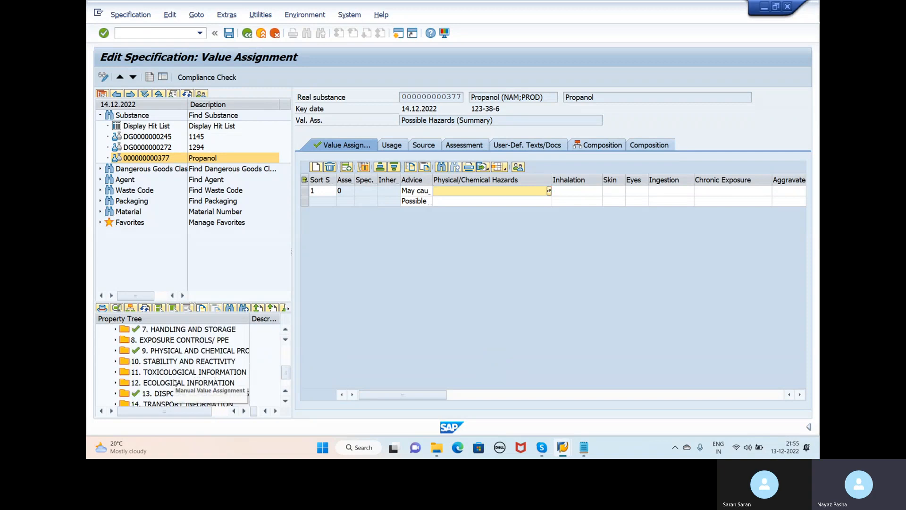
scroll(142, 354, "up", 5)
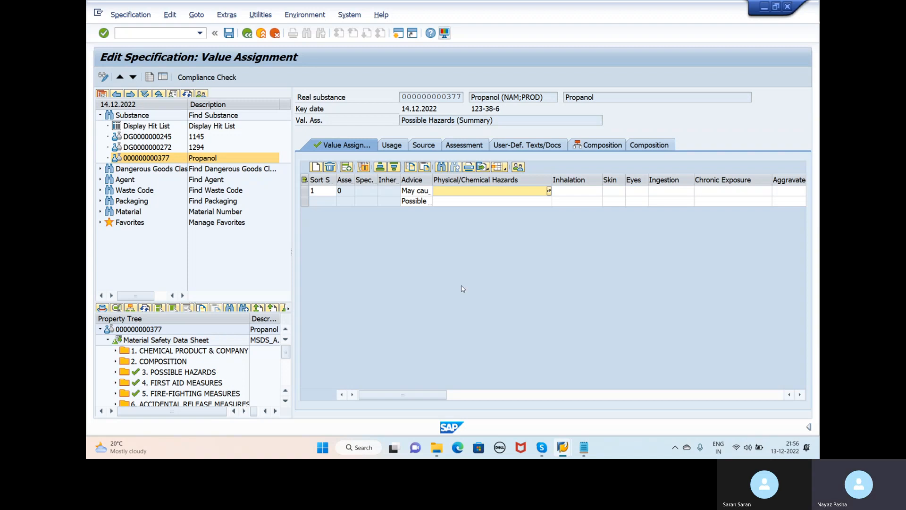
- Switch to Notepad and extend the NORMAL VALUE ASSIGNMENT TYPE entry with ": YOU CAN USE THIS FUNCTION TO ENTER STRUCTURED SPECIFICATION DATA"
mouse_move(542, 448)
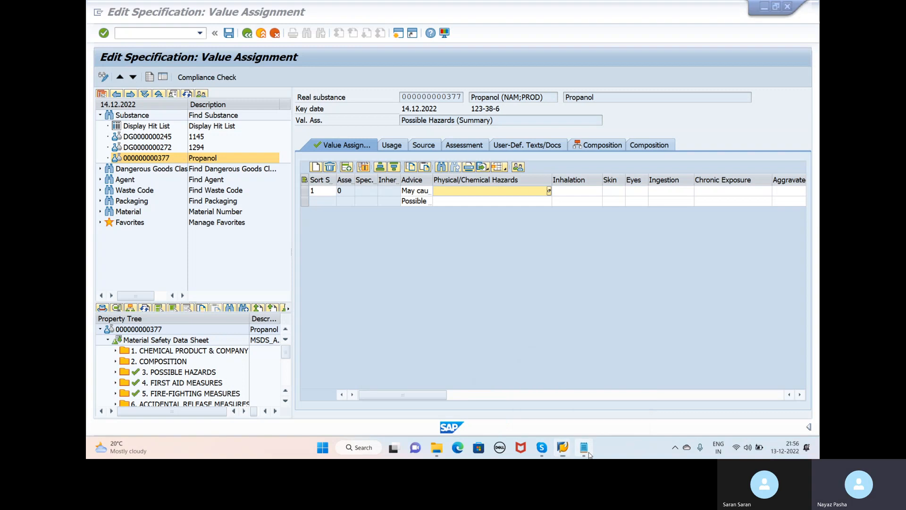
left_click(584, 447)
left_click(466, 99)
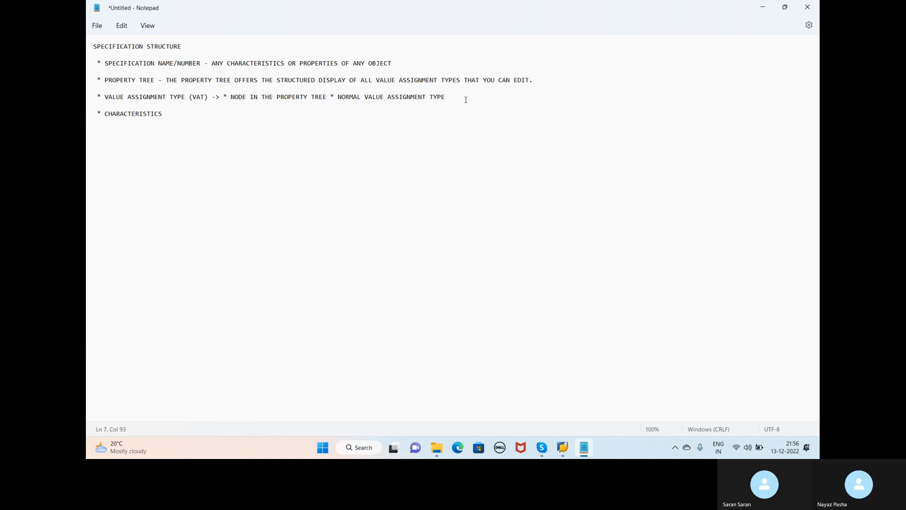
type(":")
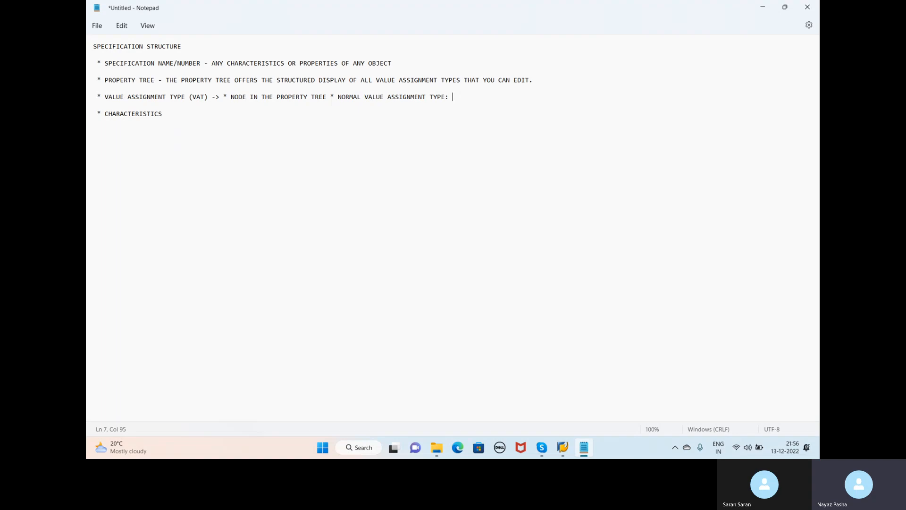
type("YOU CAN USE THIS FUNCTION TO ENTE")
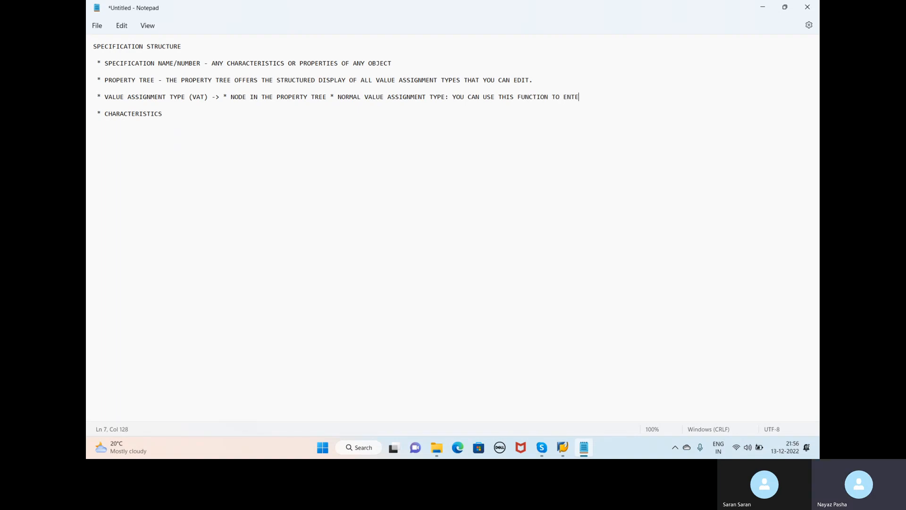
type("R STRUCT")
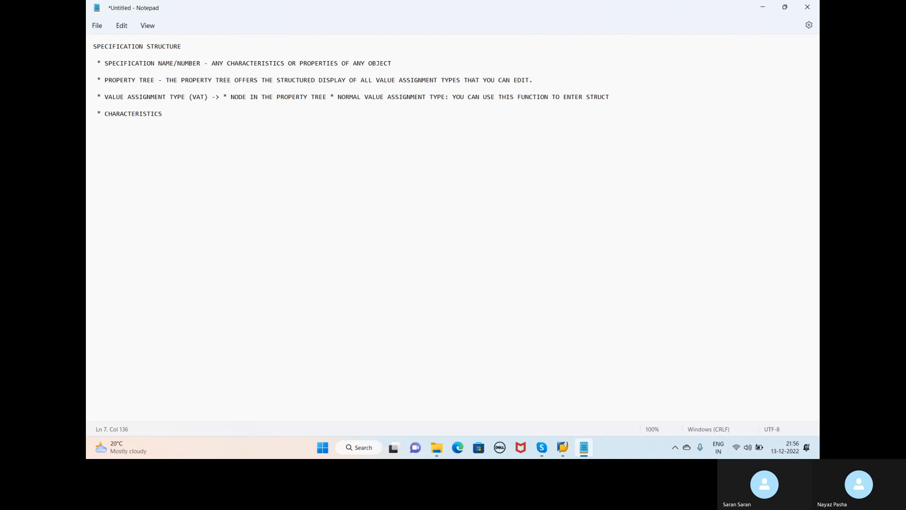
type("URED S")
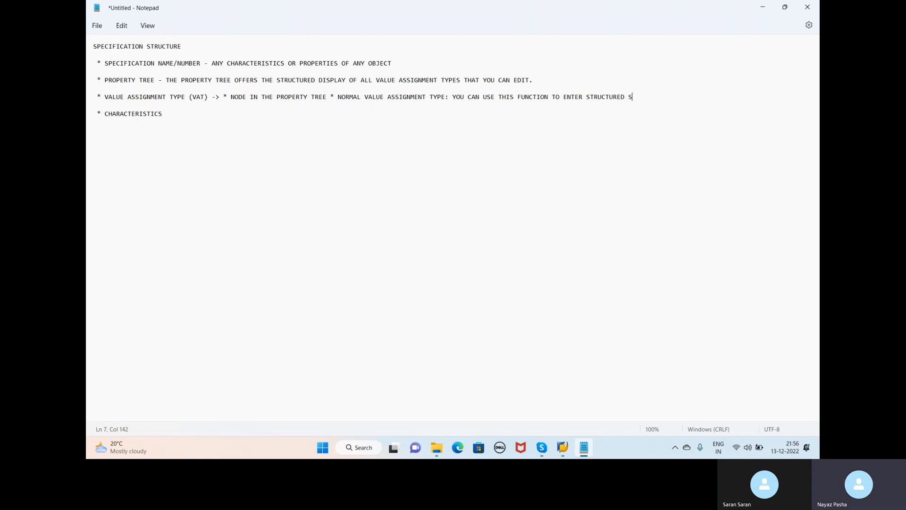
type("PECIFICATION DATA")
- Switch back to the SAP Edit Specification window and look at 2. COMPOSITION and the Material Safety Data Sheet node
left_click(563, 448)
left_click(582, 393)
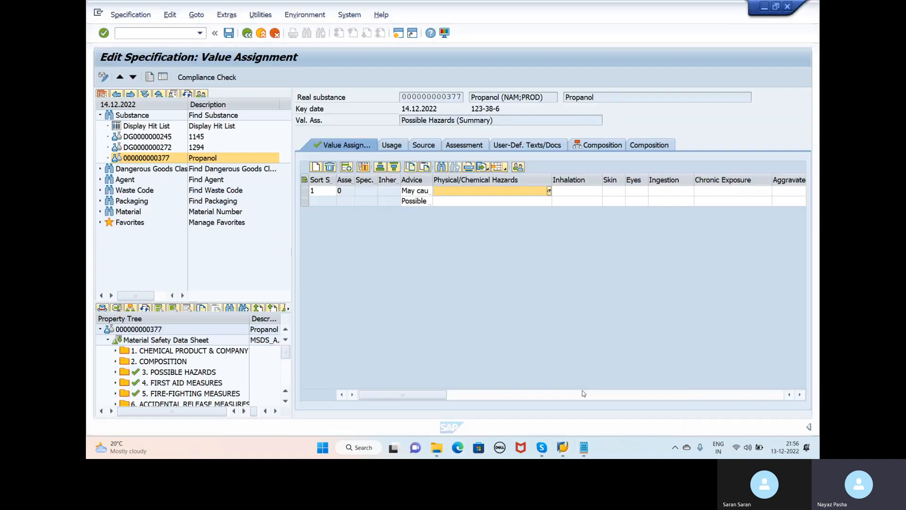
left_click(172, 362)
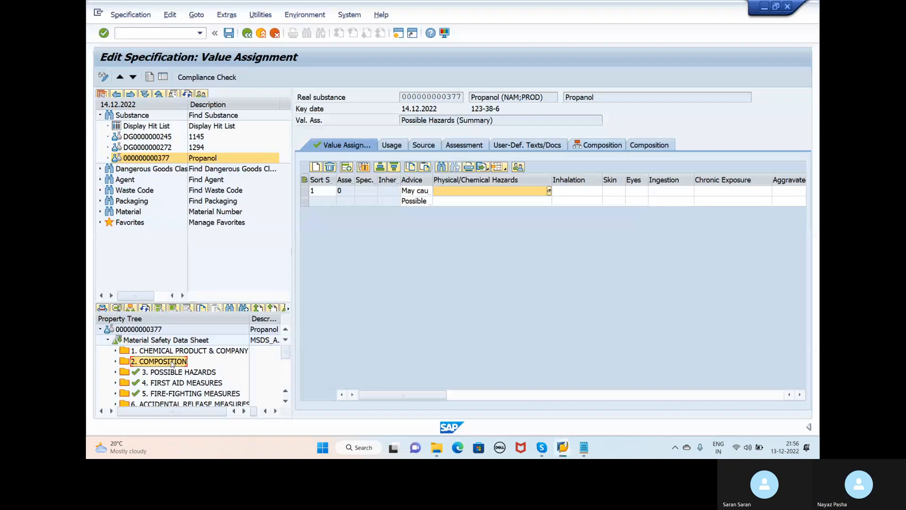
scroll(172, 362, "down", 1)
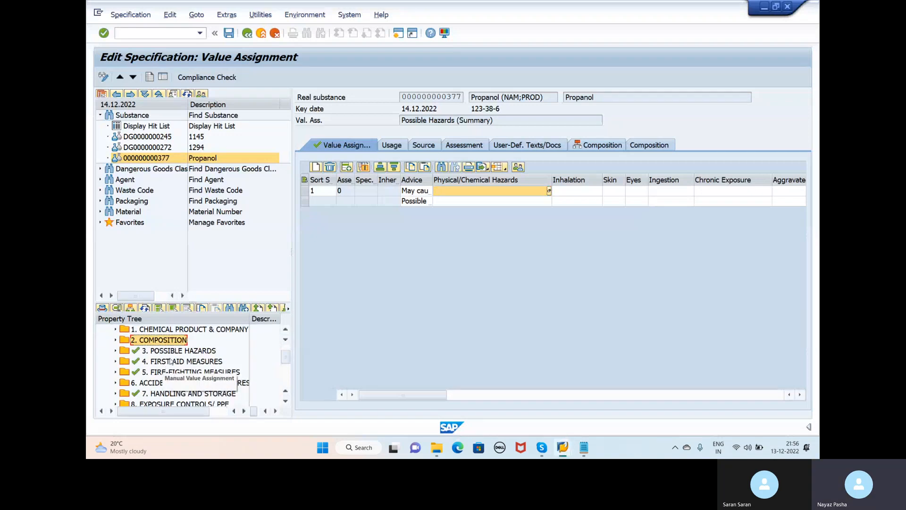
scroll(169, 362, "up", 1)
left_click(161, 339)
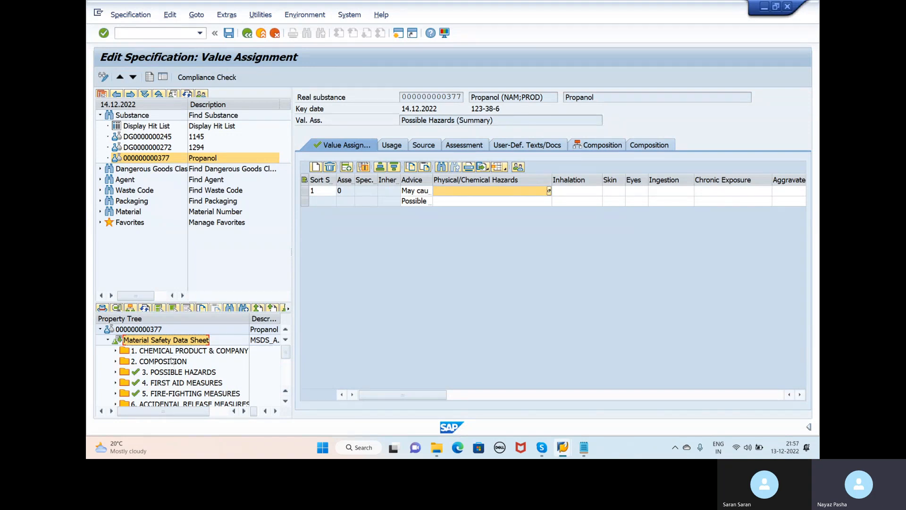
- Go through the property tree folders from 3. POSSIBLE HAZARDS to 9. PHYSICAL AND CHEMICAL PROPERTIES
left_click(171, 372)
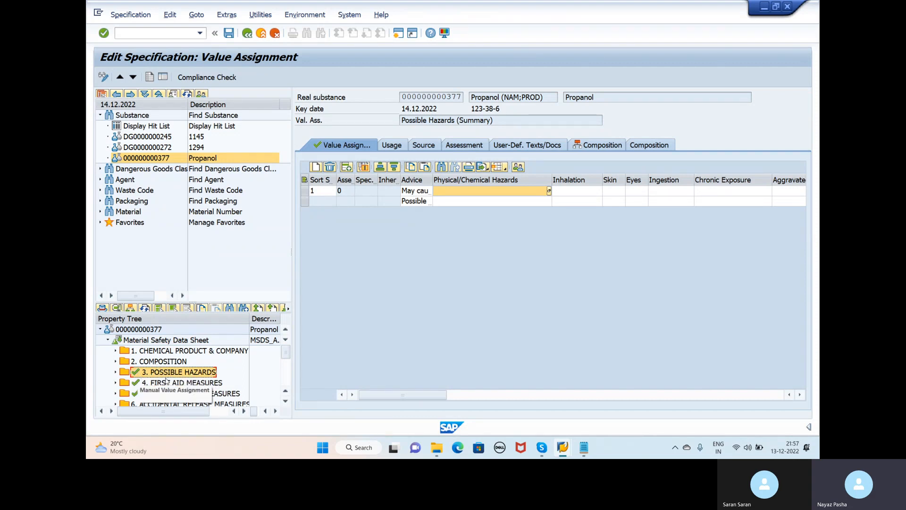
scroll(173, 380, "down", 1)
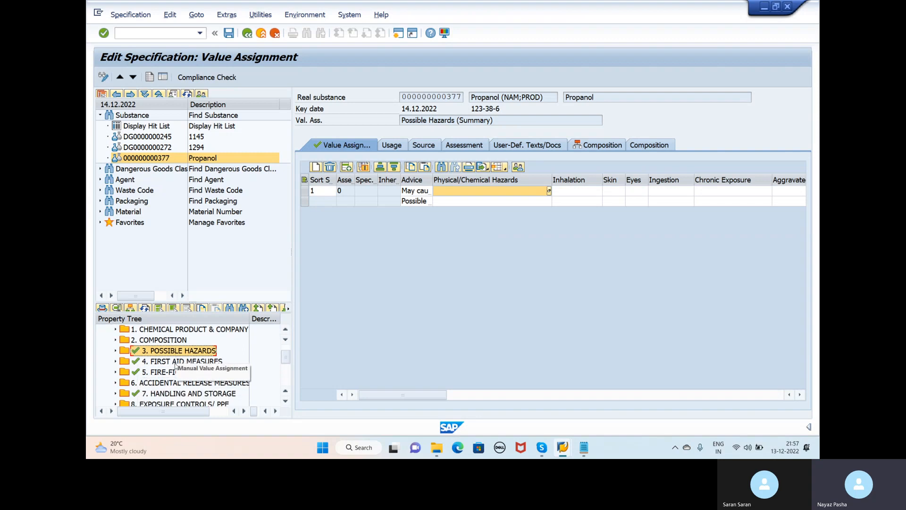
left_click(175, 362)
left_click(179, 352)
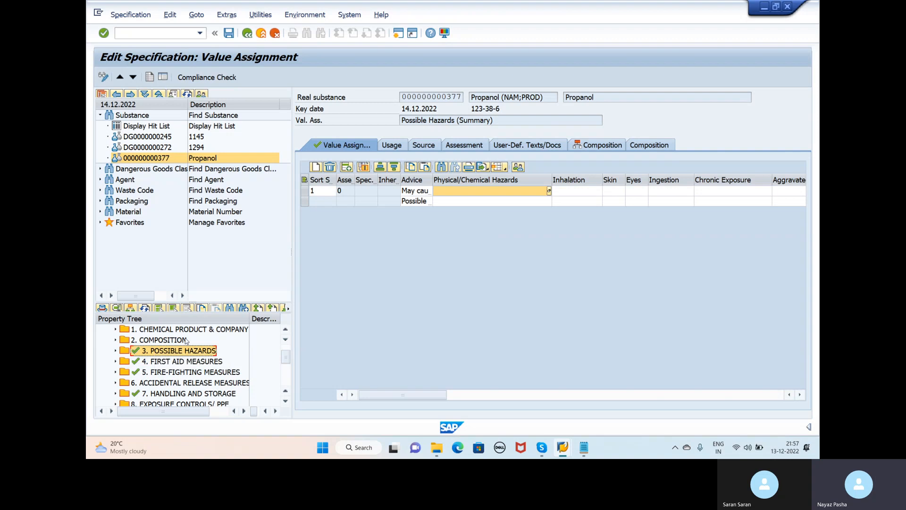
left_click(177, 374)
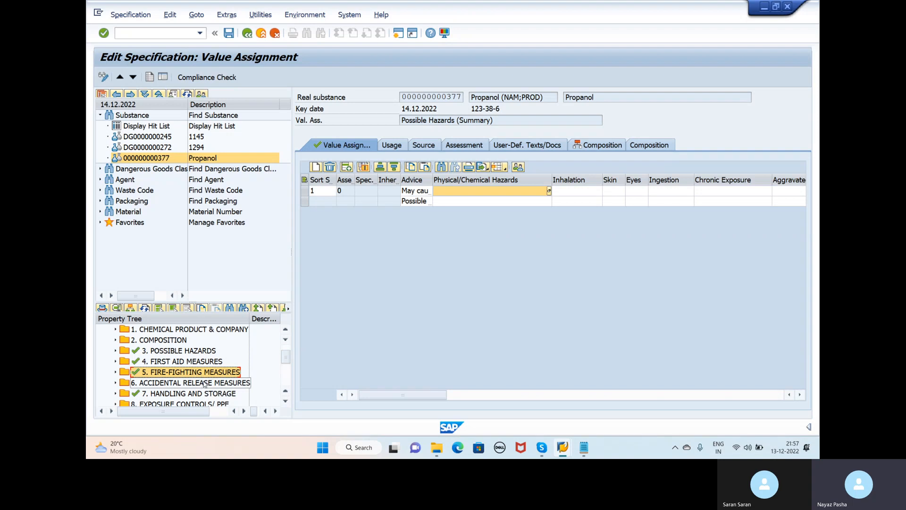
scroll(202, 391, "down", 1)
left_click(189, 393)
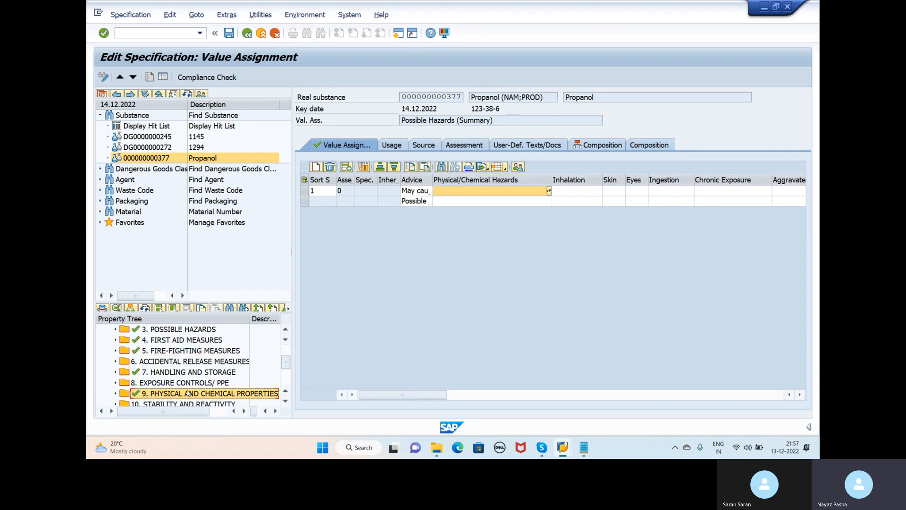
- Expand 9. PHYSICAL AND CHEMICAL PROPERTIES and go through its value assignments from State of matter to Odor
double_click(122, 396)
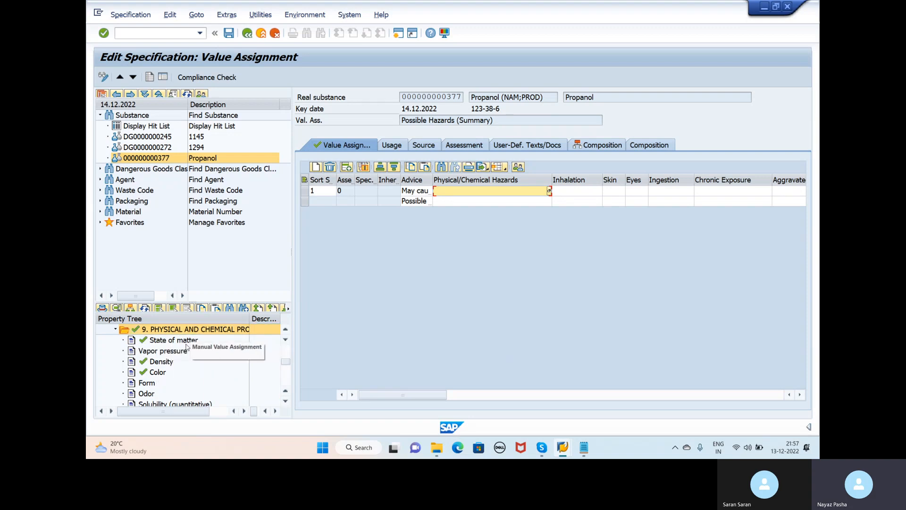
left_click(170, 340)
left_click(161, 361)
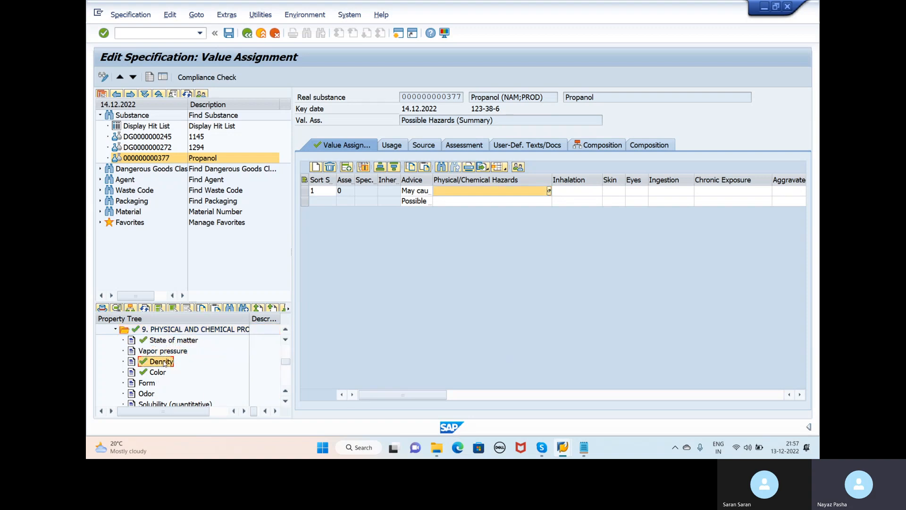
left_click(158, 372)
left_click(150, 384)
left_click(149, 394)
- Look through the further physical and chemical value assignments from Solubility (quantitative) to the phase transitions, and return to the folder
left_click(171, 402)
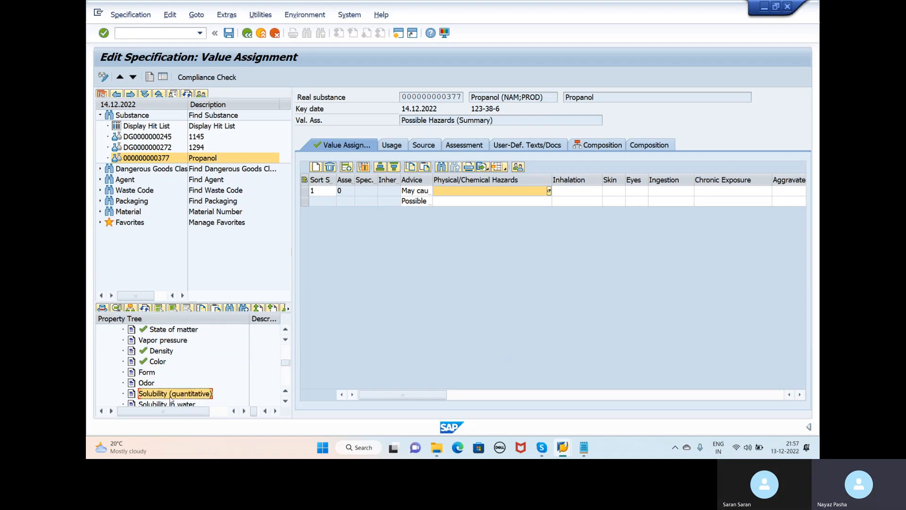
left_click(172, 403)
left_click(169, 405)
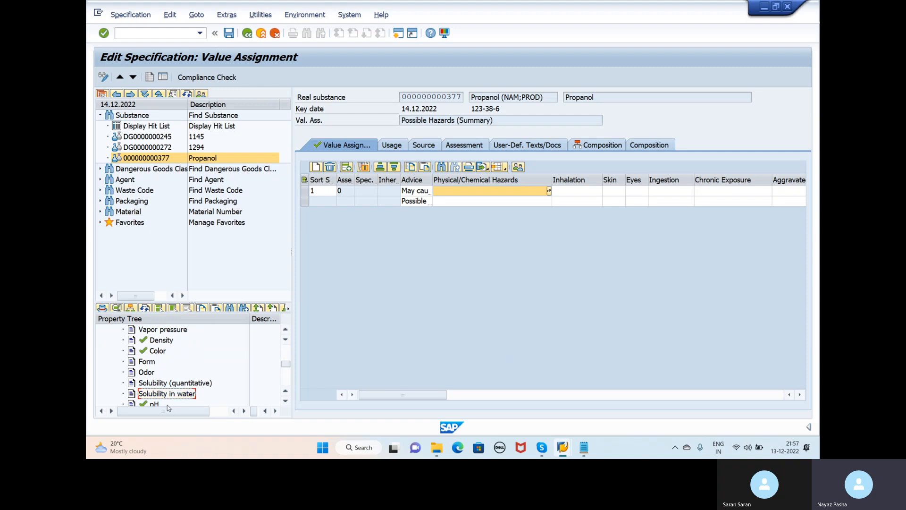
left_click(160, 404)
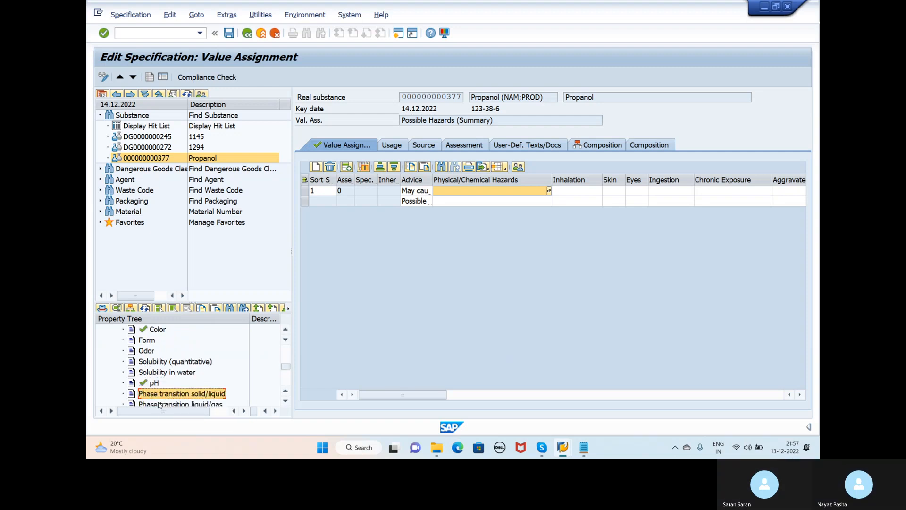
left_click(161, 404)
left_click(161, 404)
scroll(162, 396, "up", 4)
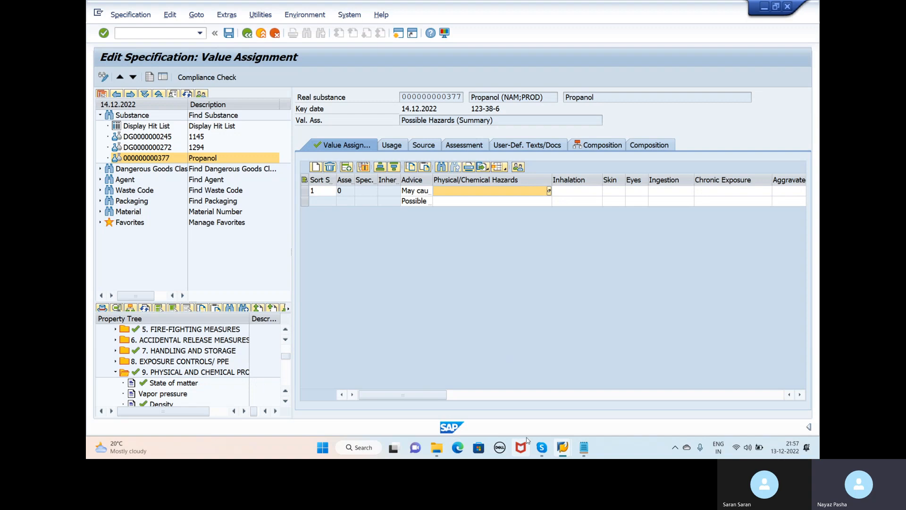
- Check the Notepad notes, return to the SAP Edit Specification window, collapse 9. PHYSICAL AND CHEMICAL PROPERTIES and select 5. FIRE-FIGHTING MEASURES
left_click(584, 448)
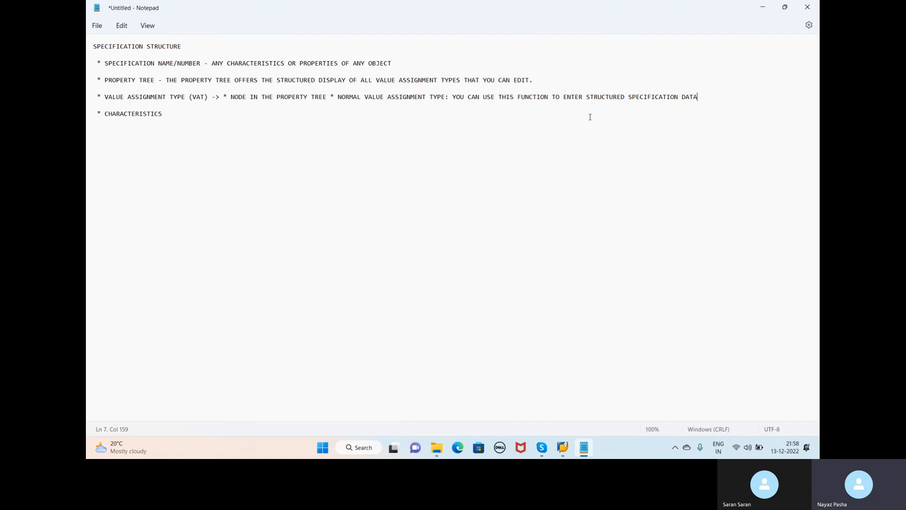
left_click(568, 448)
left_click(597, 409)
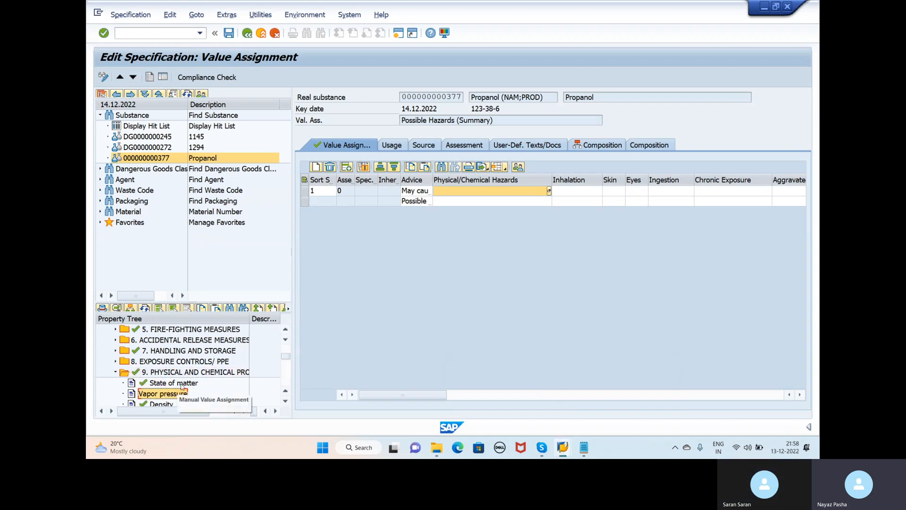
left_click(115, 372)
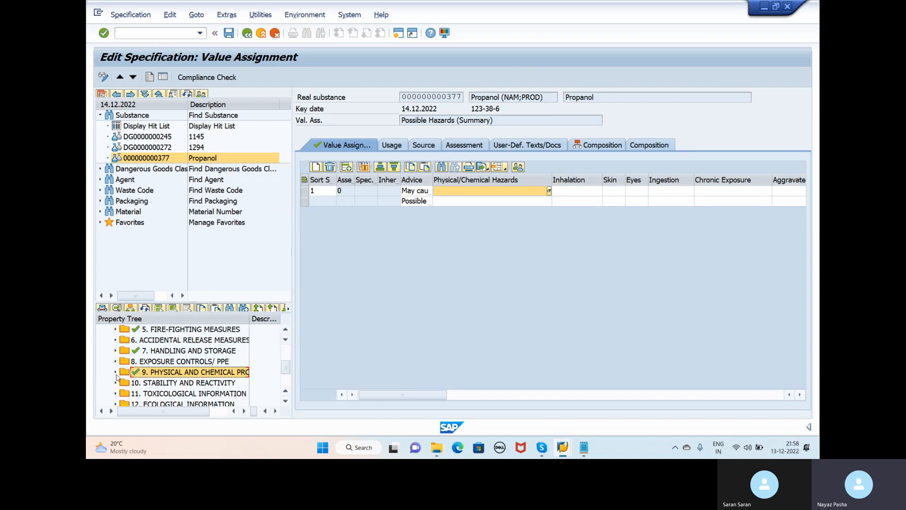
scroll(181, 352, "up", 1)
left_click(188, 340)
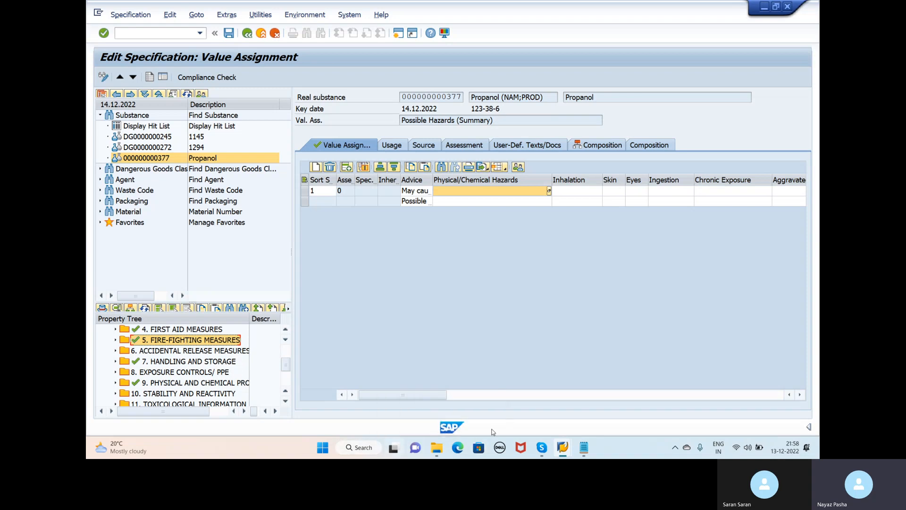
- Switch to Notepad and review the VALUE ASSIGNMENT TYPE line, highlighting NODE IN THE PROPERTY TREE and NORMAL
left_click(584, 447)
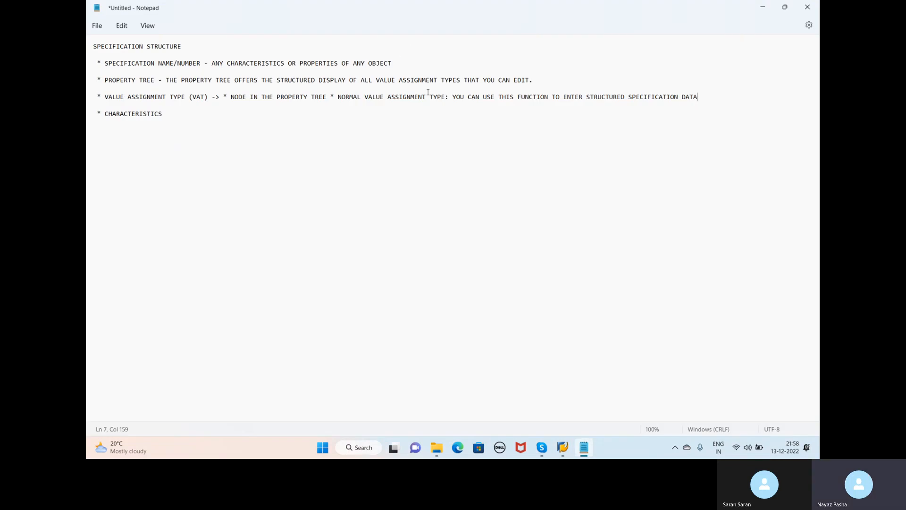
left_click(271, 105)
left_click_drag(335, 98, 369, 98)
left_click_drag(227, 96, 322, 98)
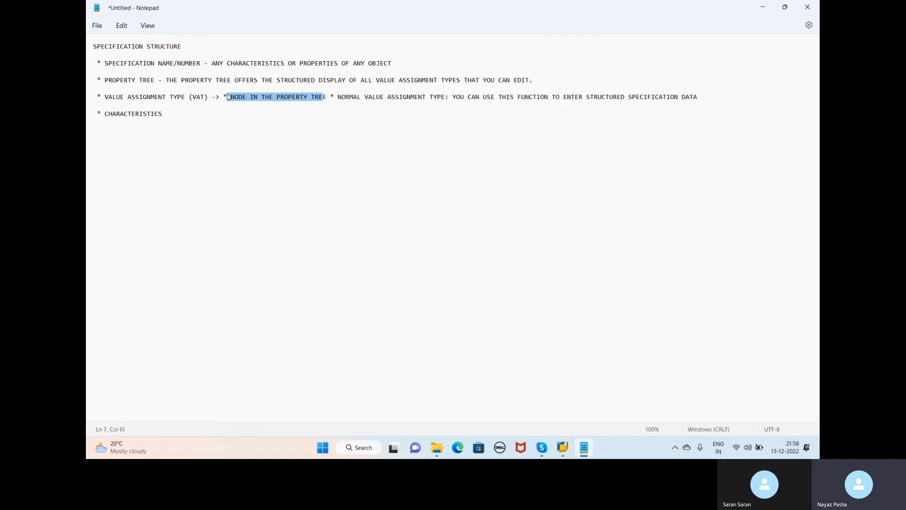
left_click_drag(339, 97, 366, 98)
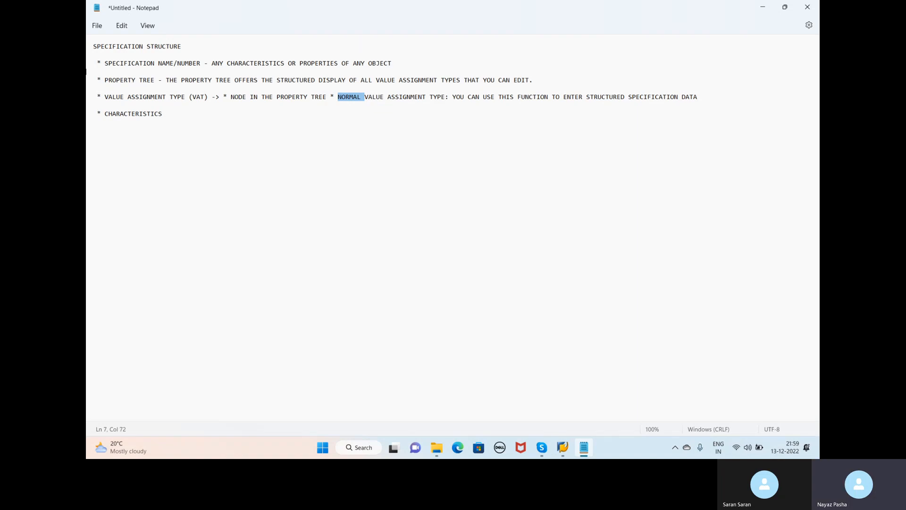
- Complete the CHARACTERISTICS bullet with the definition ": IT DESCRIBES THE PROPERTIES OF ANY OBJECT"
left_click(167, 114)
key("BackSpace")
type(": IT DESCRIBES")
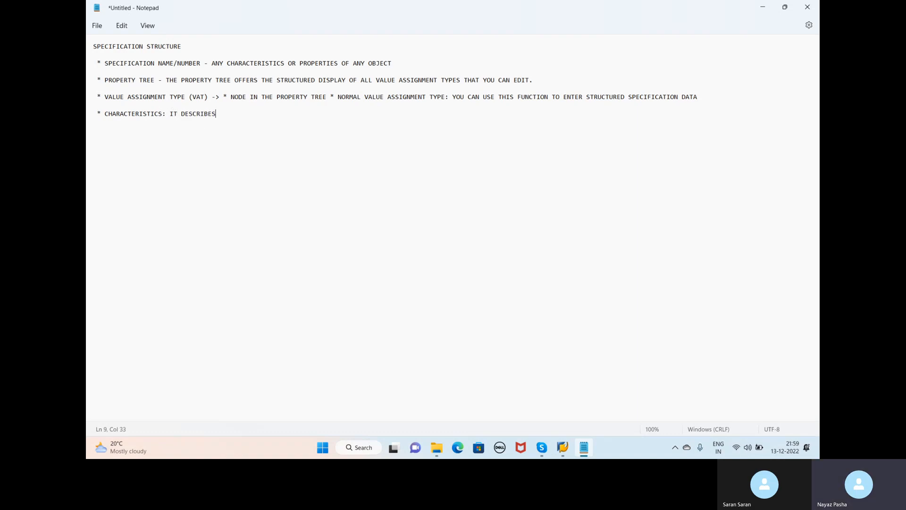
type(" THE PROPERTIES ")
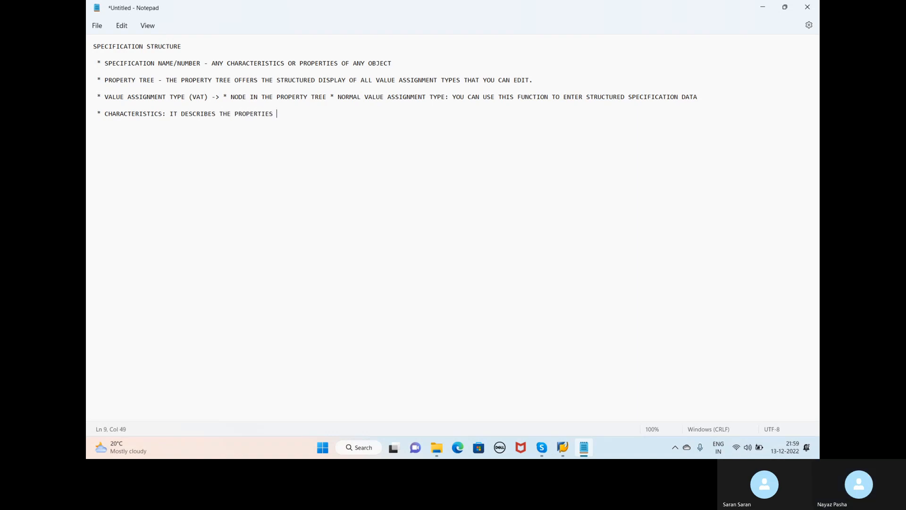
type("OF ANY ")
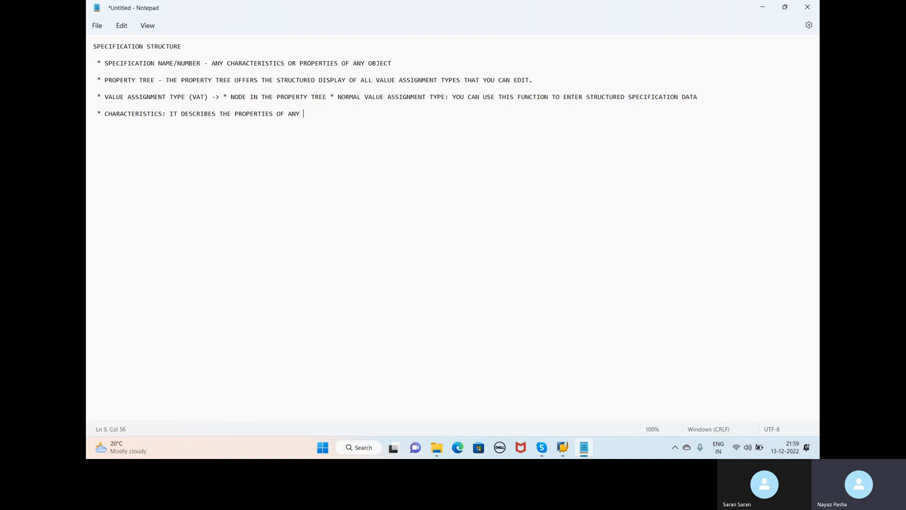
type("OBJECT")
- Switch back to SAP, open the Color value assignment under 9. PHYSICAL AND CHEMICAL PROPERTIES and widen its Color column
left_click(561, 452)
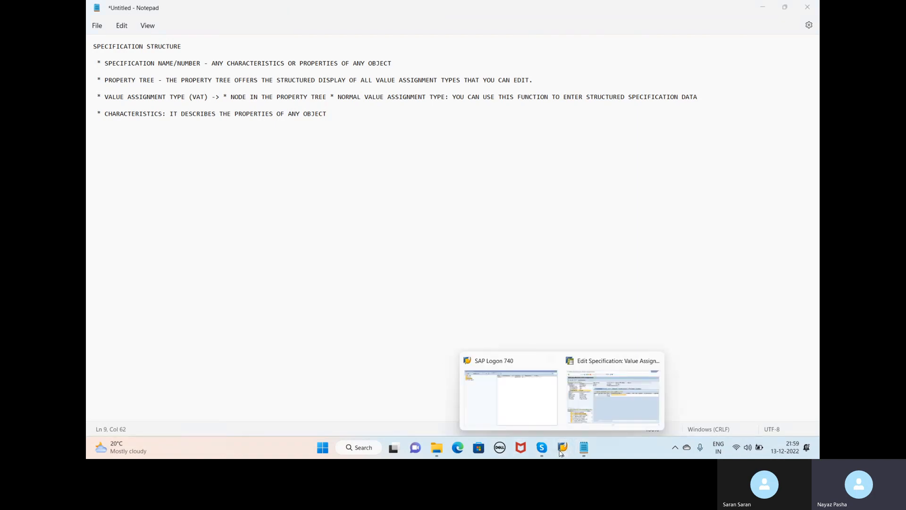
left_click(613, 392)
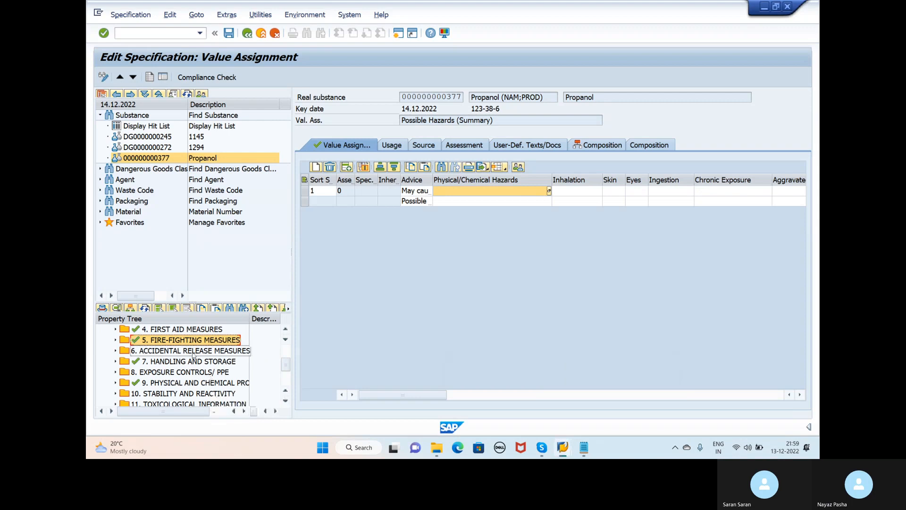
left_click(115, 383)
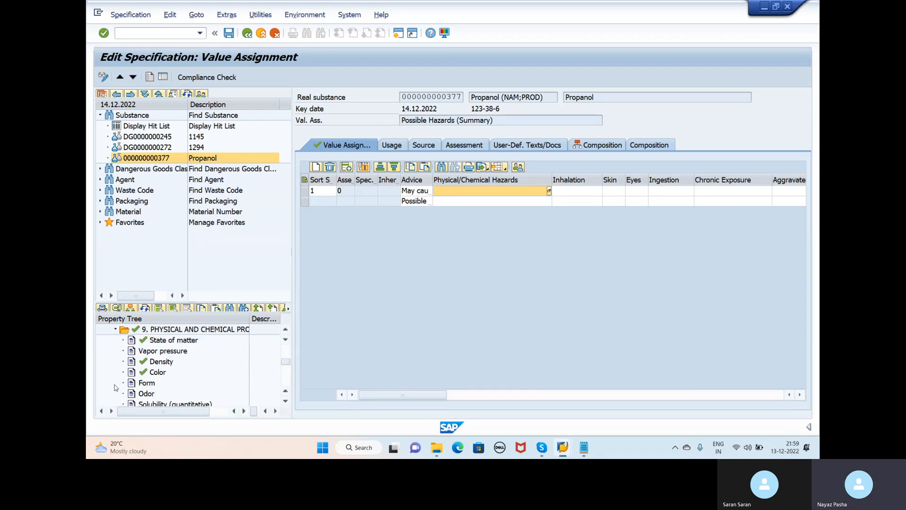
left_click(156, 372)
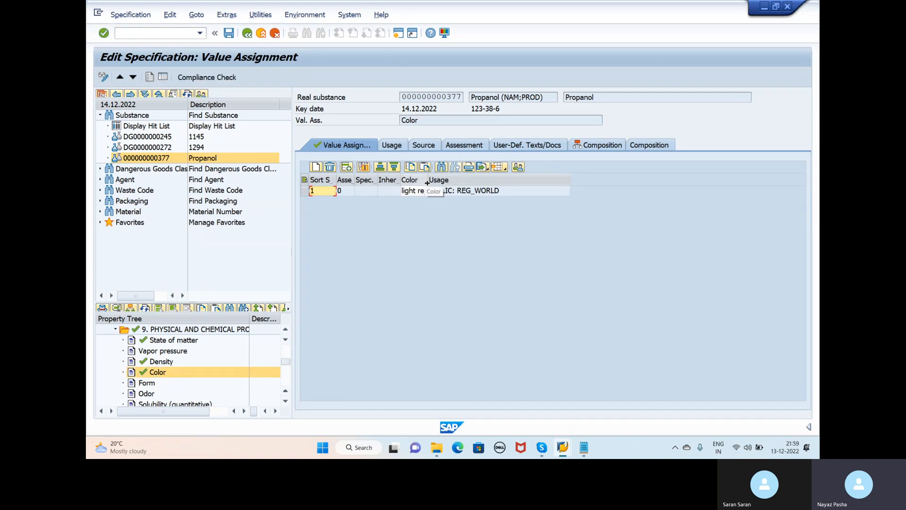
left_click_drag(428, 182, 555, 183)
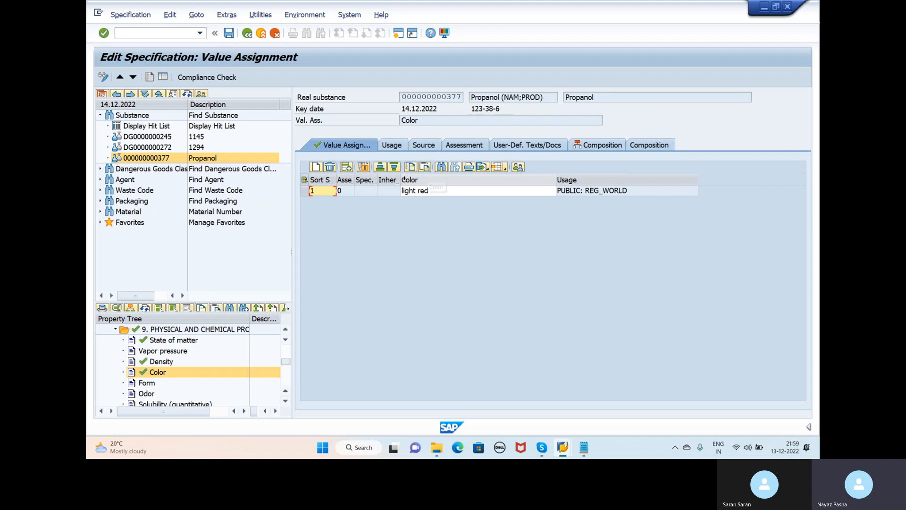
left_click(429, 195)
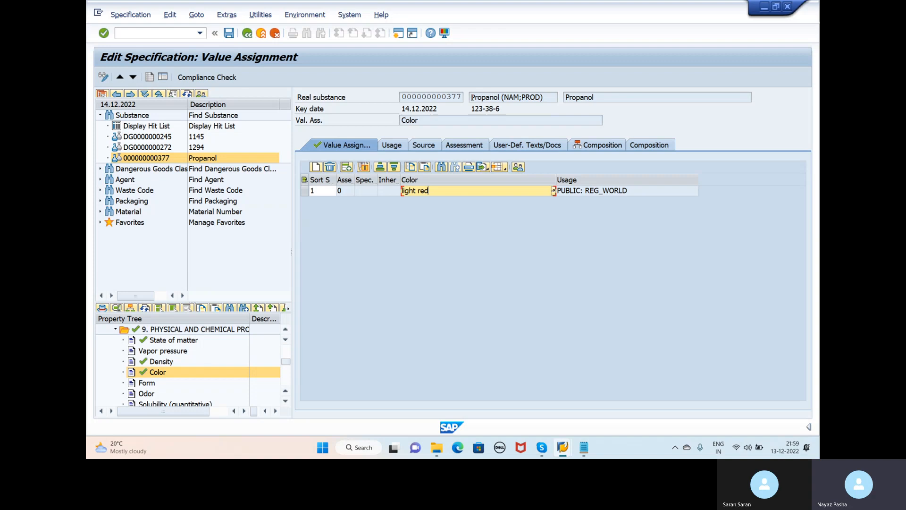
key("BackSpace")
key("BackSpace")
key("BackSpace")
key("BackSpace")
key("BackSpace")
key("BackSpace")
key("BackSpace")
key("BackSpace")
key("BackSpace")
key("ctrl+z")
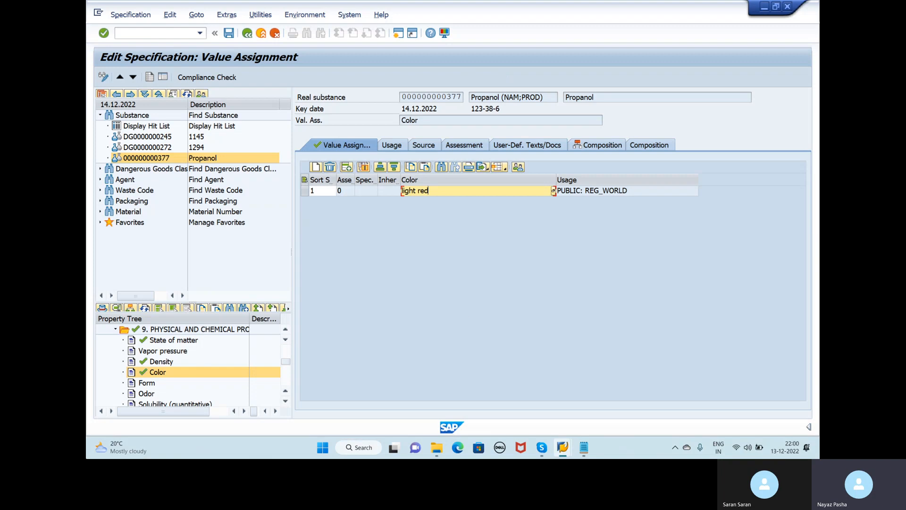
- Open the State of matter value assignment and examine its liquid and solid entries, the temperature characteristic and the Propanol identifier
double_click(174, 340)
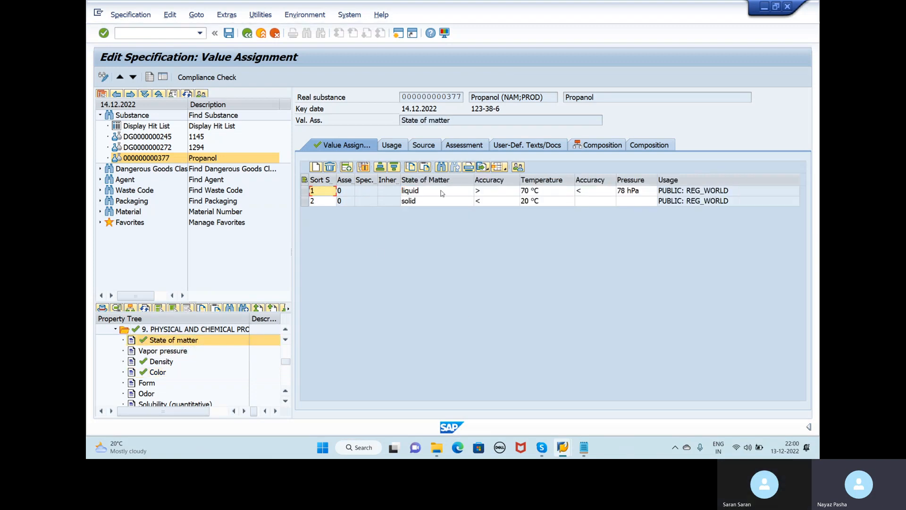
left_click(443, 192)
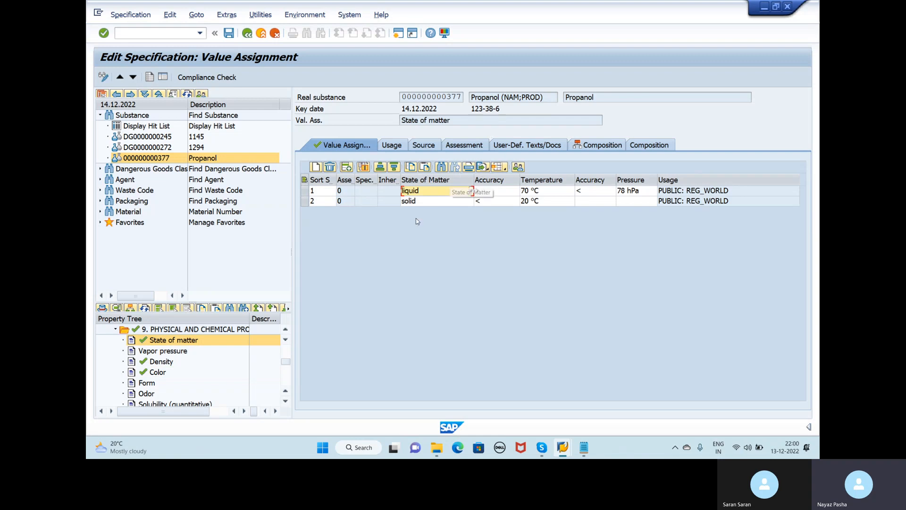
left_click(411, 202)
left_click(473, 98)
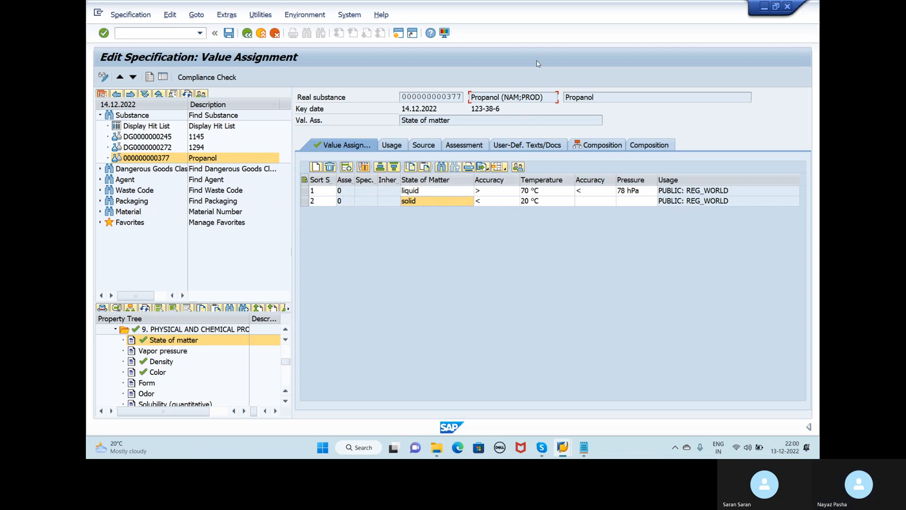
left_click(451, 180)
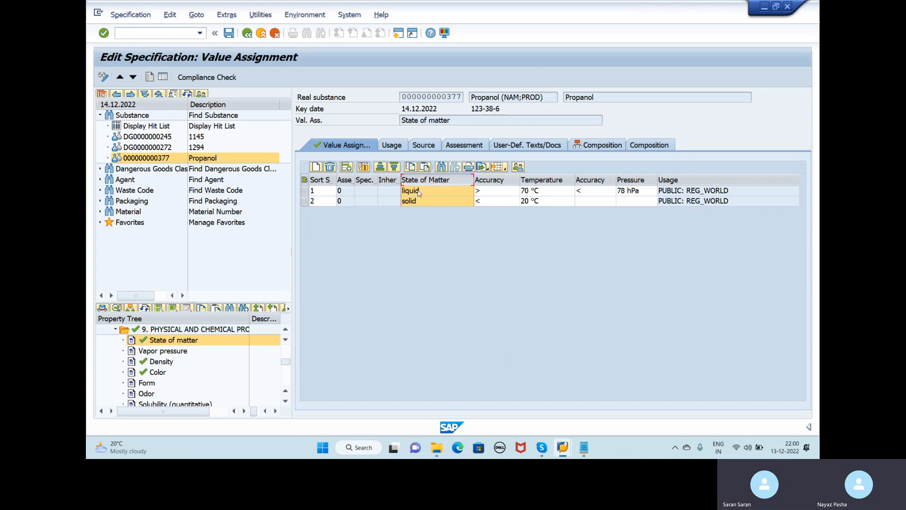
left_click(417, 191)
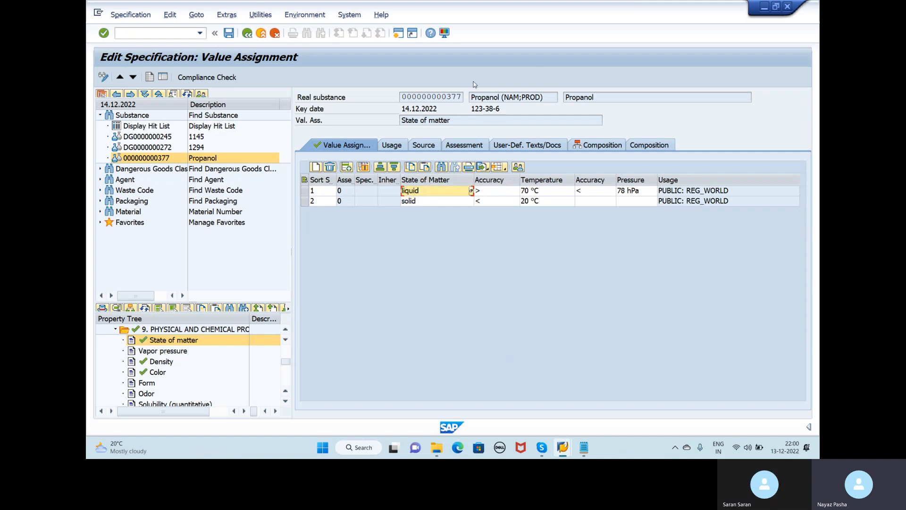
left_click_drag(471, 96, 559, 94)
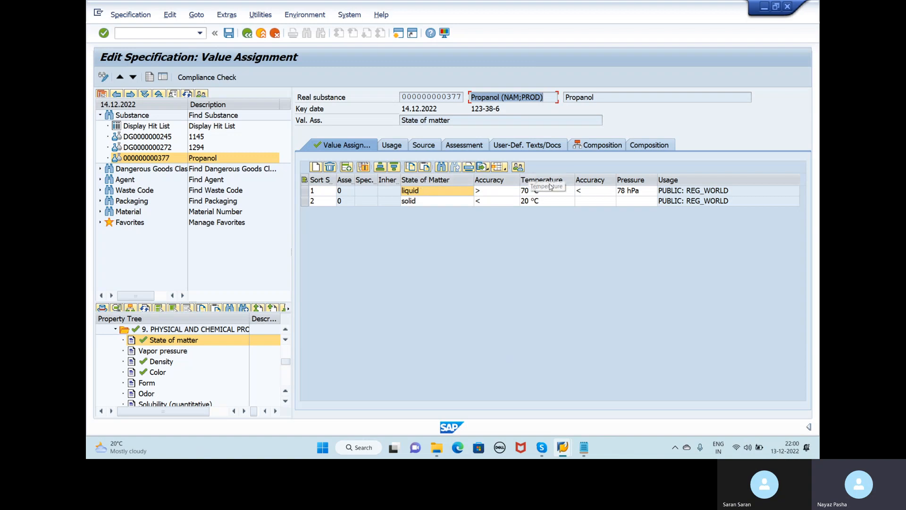
left_click(522, 190)
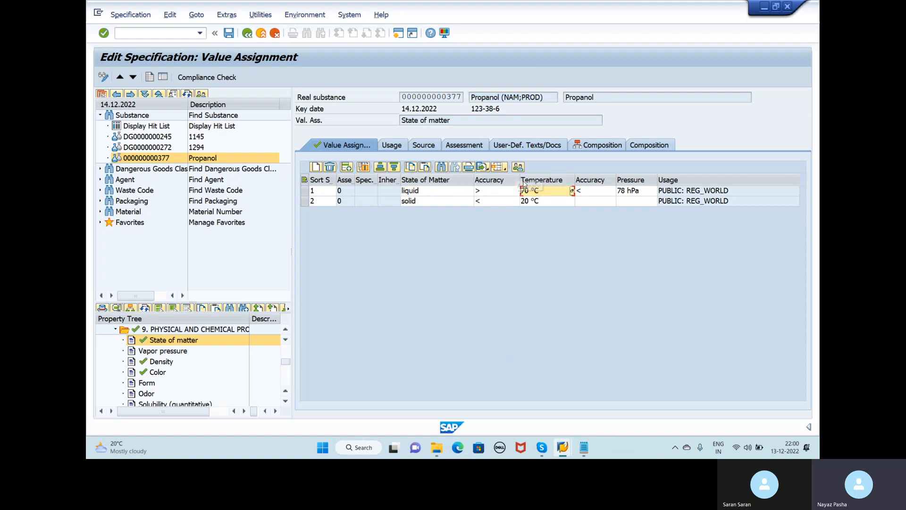
left_click_drag(471, 97, 501, 98)
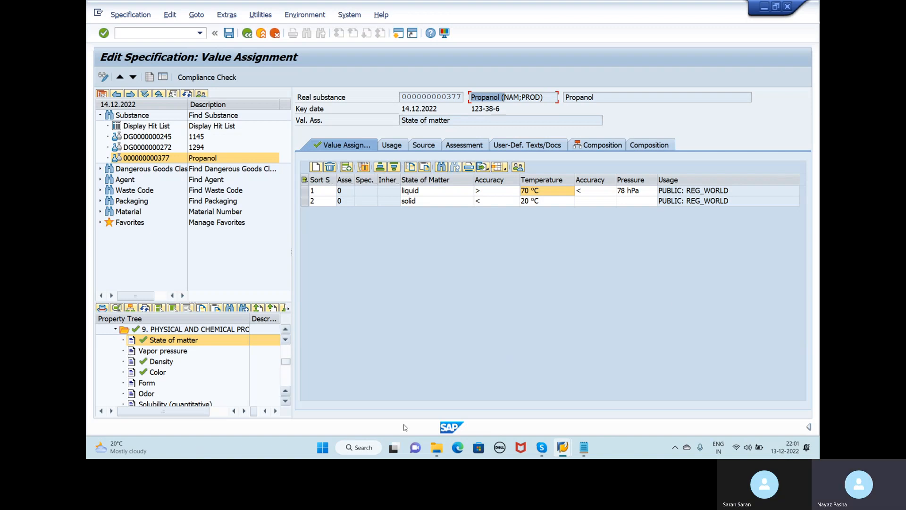
- Check the Notepad definitions, return to SAP, collapse 9. PHYSICAL AND CHEMICAL PROPERTIES and look over the first Material Safety Data Sheet folders
left_click(584, 447)
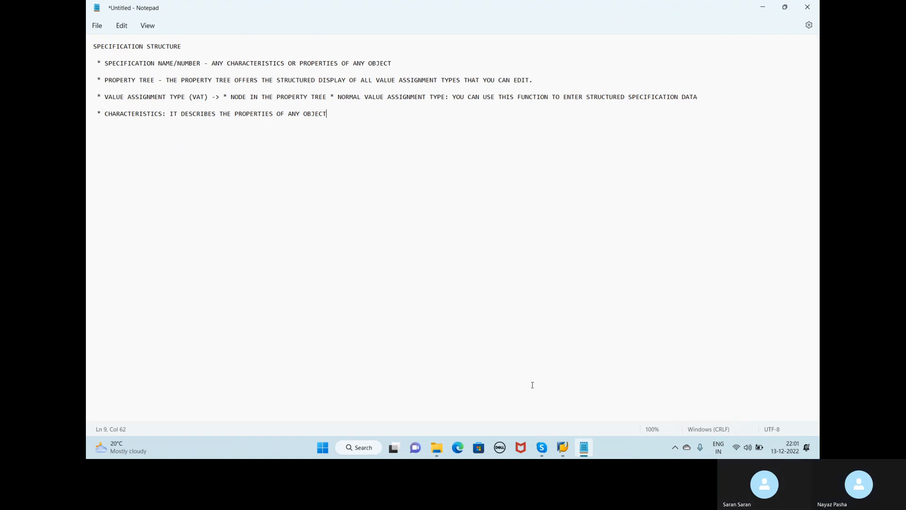
left_click(563, 447)
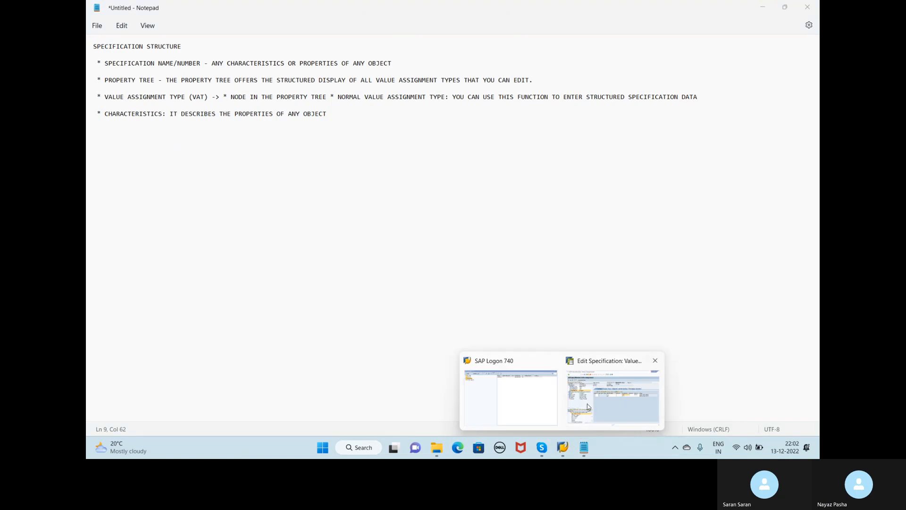
left_click(588, 406)
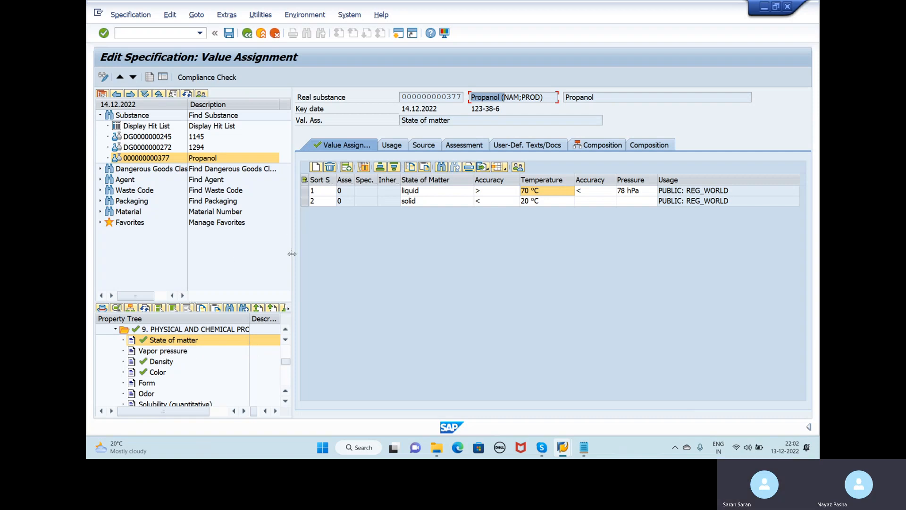
left_click(115, 329)
scroll(152, 359, "up", 3)
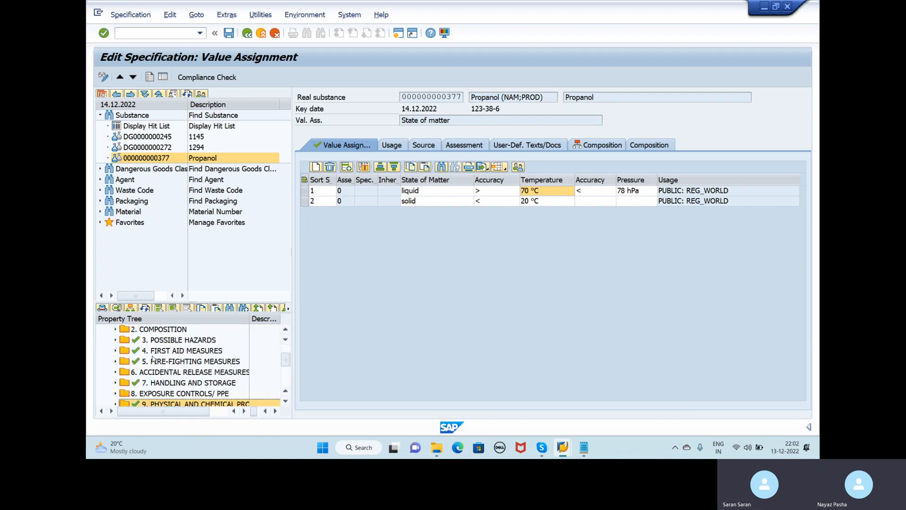
scroll(152, 360, "up", 1)
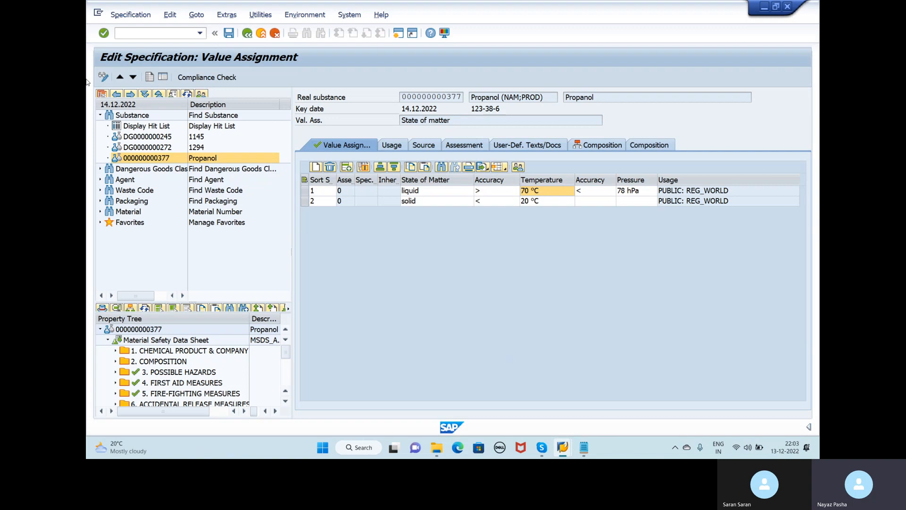
- Switch the property tree from Material Safety Data Sheet to STANDARD [Standard Properties] and collapse its Physical-Chemical Properties folder
right_click(181, 339)
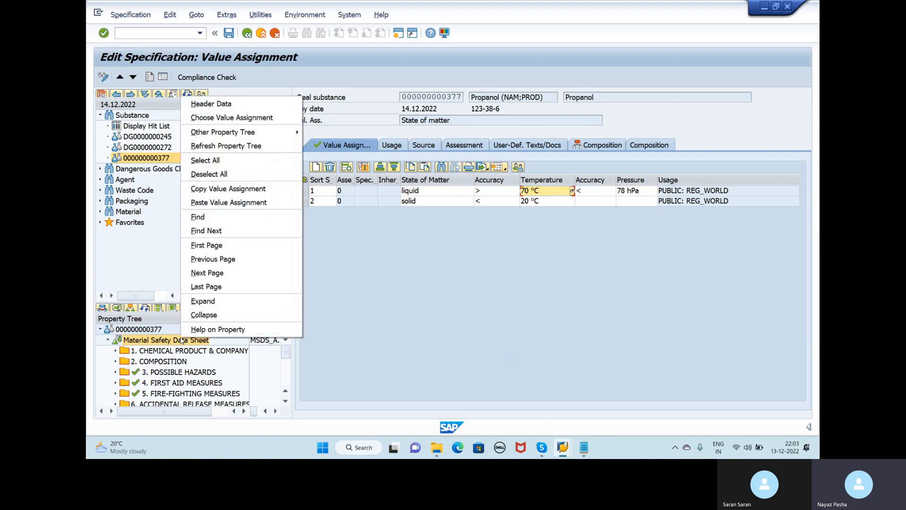
mouse_move(271, 132)
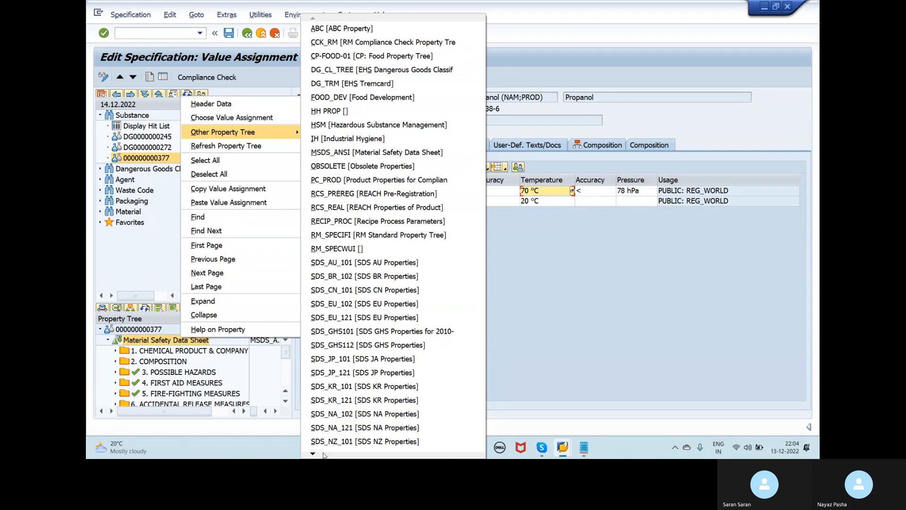
mouse_move(324, 455)
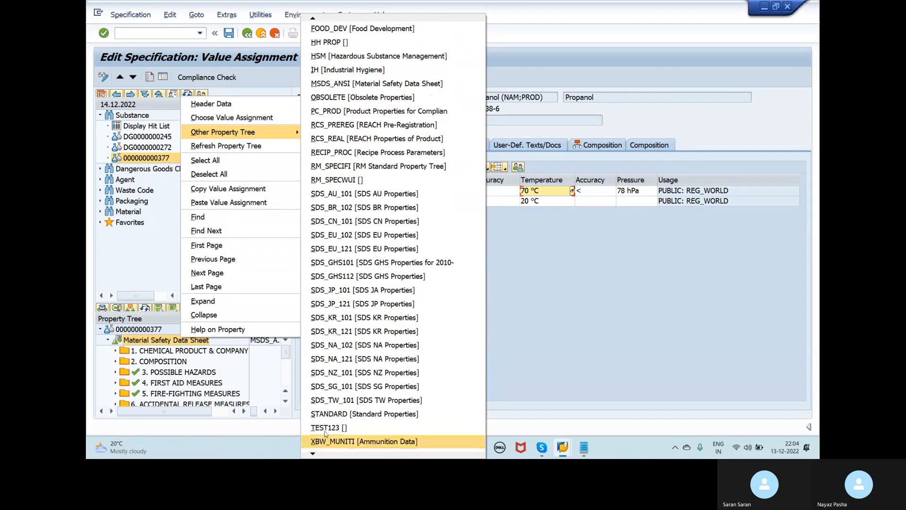
left_click(332, 415)
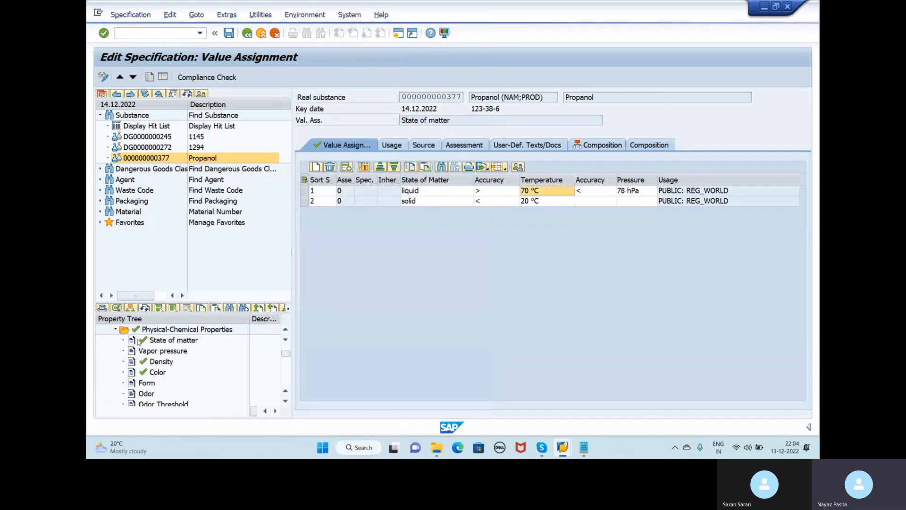
scroll(120, 397, "up", 2)
left_click(116, 372)
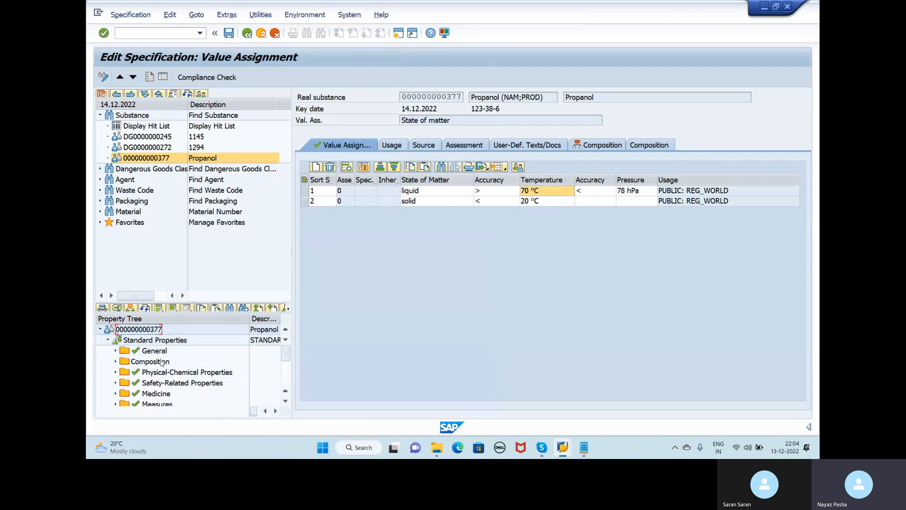
- Look over the Standard Properties folders from General and Composition through Medicine to Toxicology
left_click(152, 352)
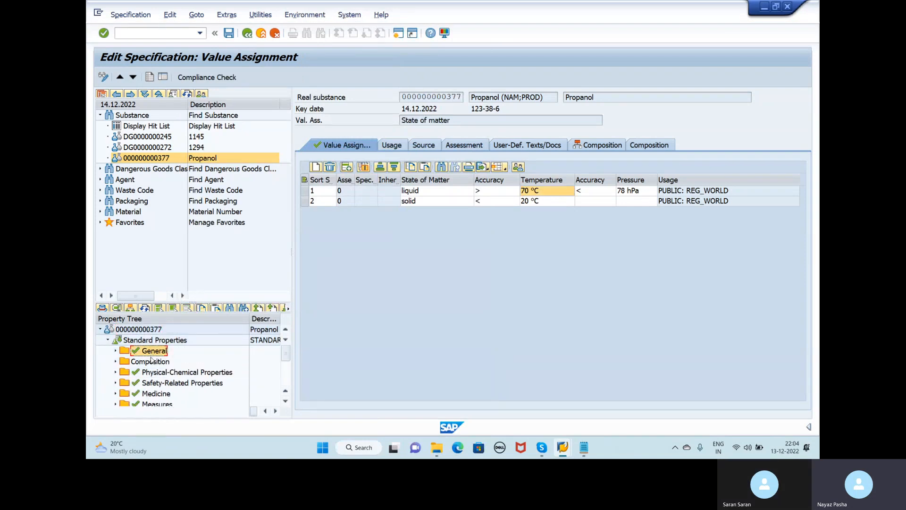
left_click(151, 363)
left_click(158, 373)
left_click(160, 383)
left_click(159, 395)
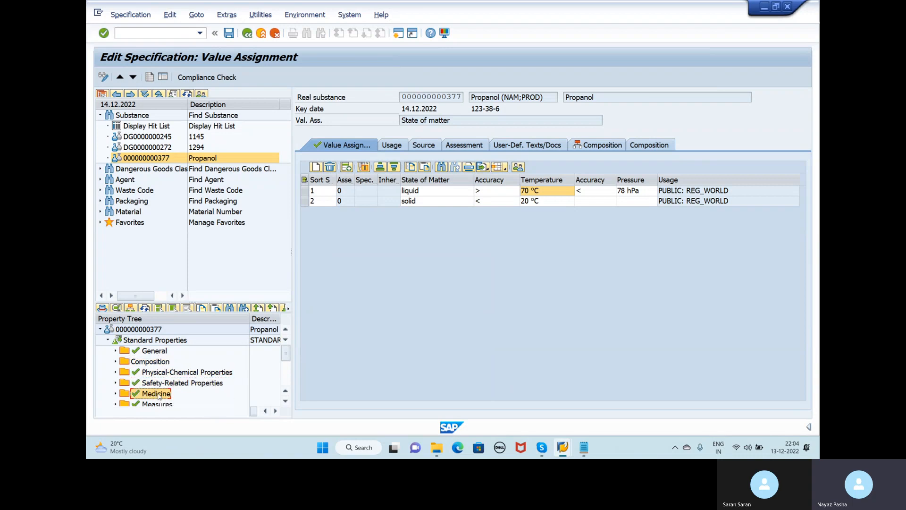
scroll(159, 394, "down", 1)
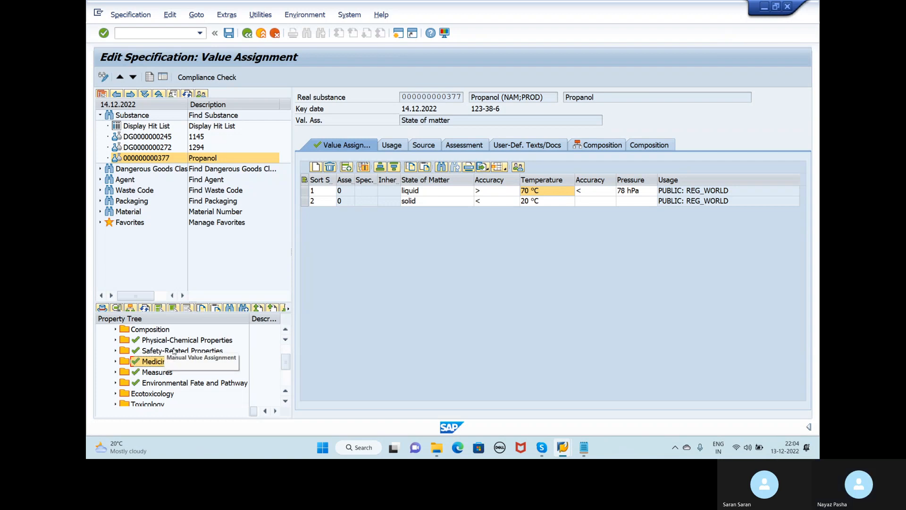
scroll(180, 350, "up", 1)
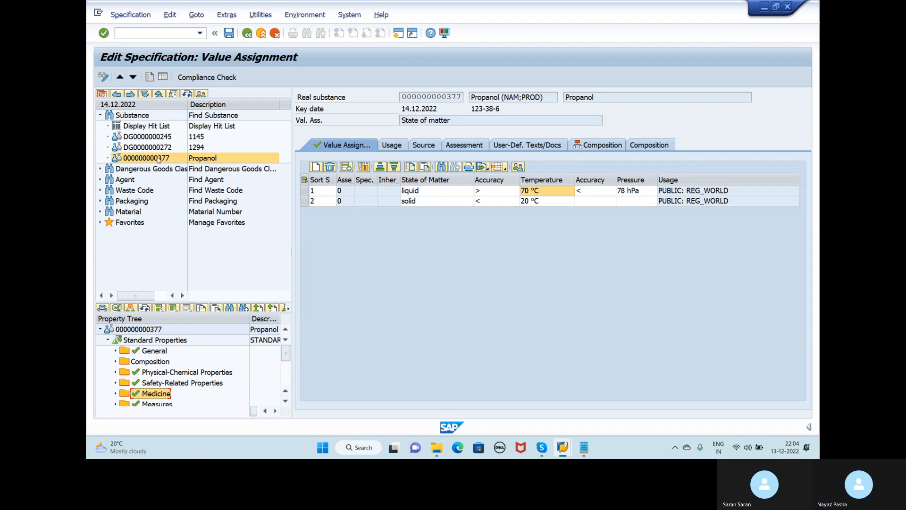
right_click(157, 150)
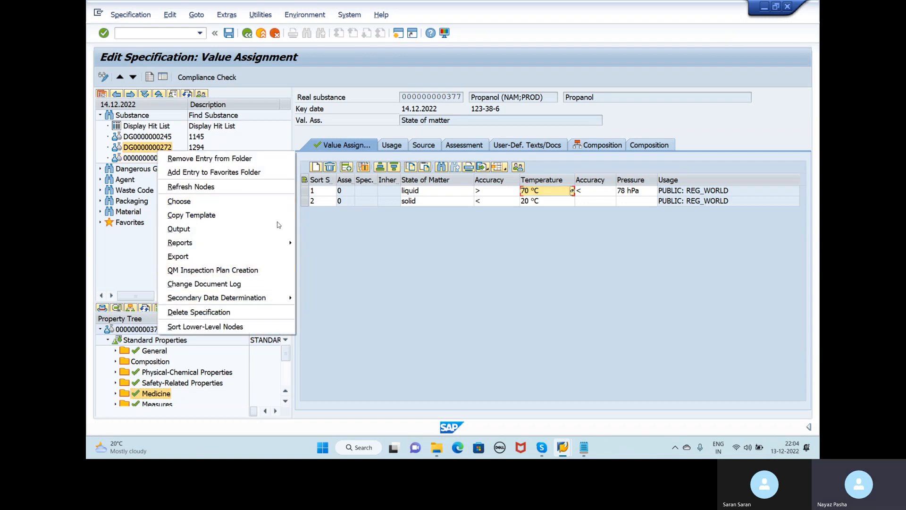
left_click(183, 313)
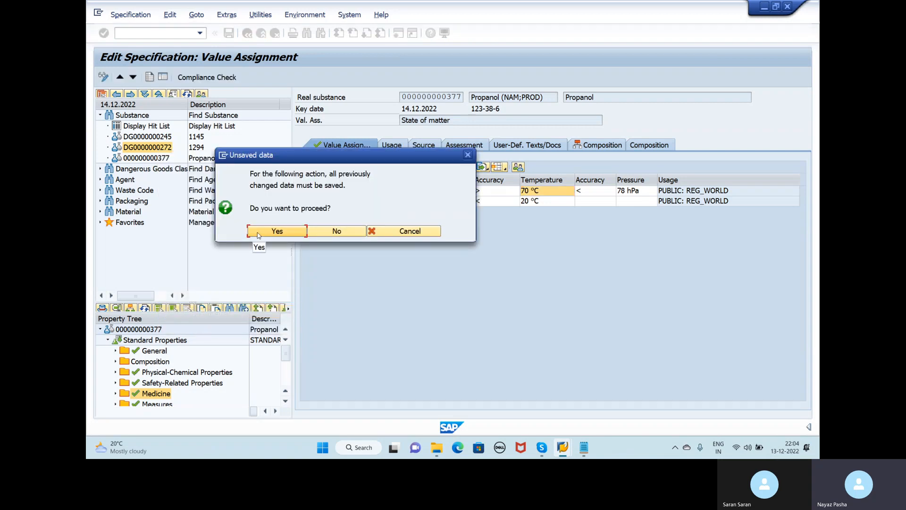
left_click(259, 233)
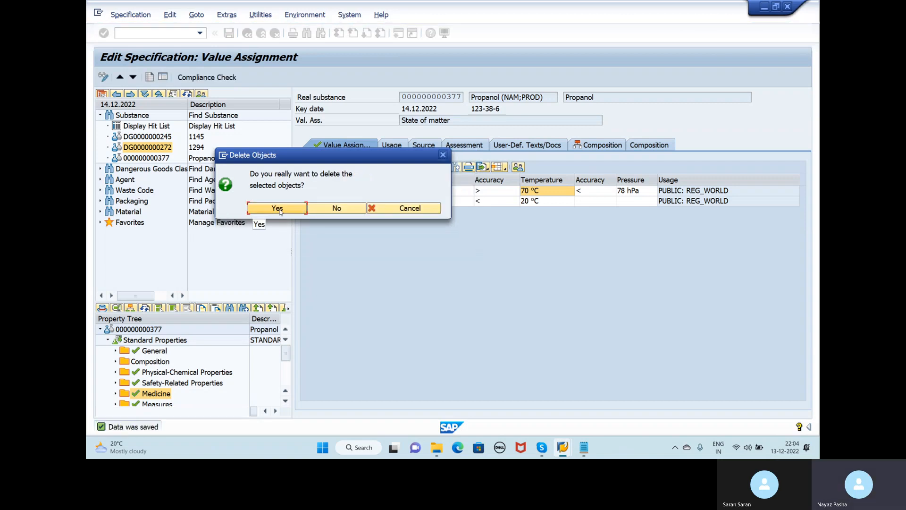
left_click(278, 208)
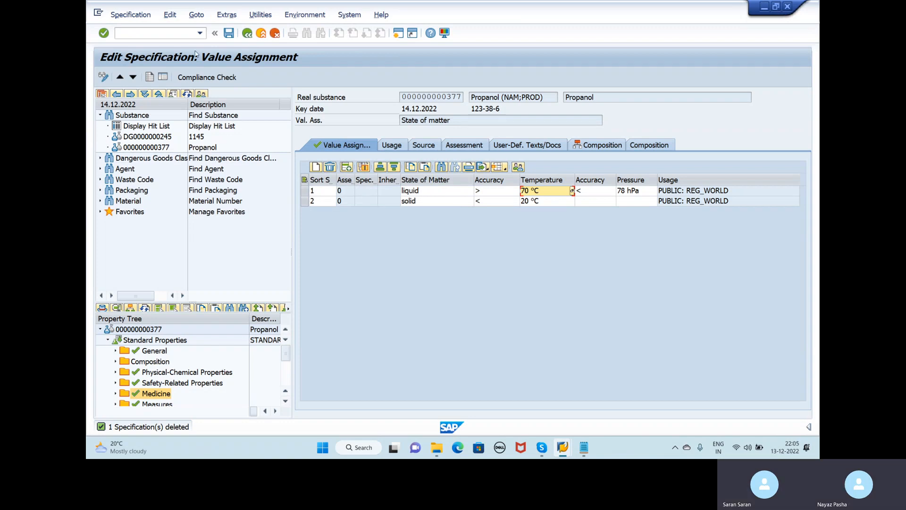
right_click(144, 137)
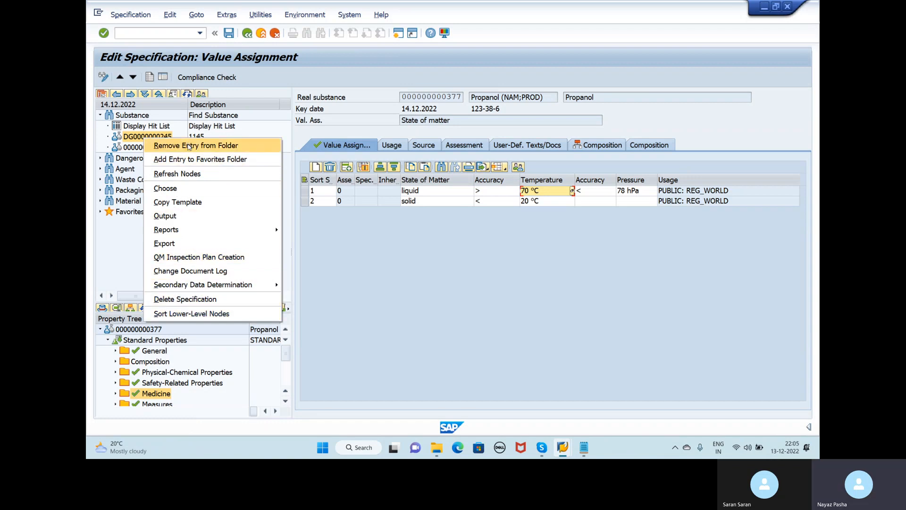
left_click(188, 146)
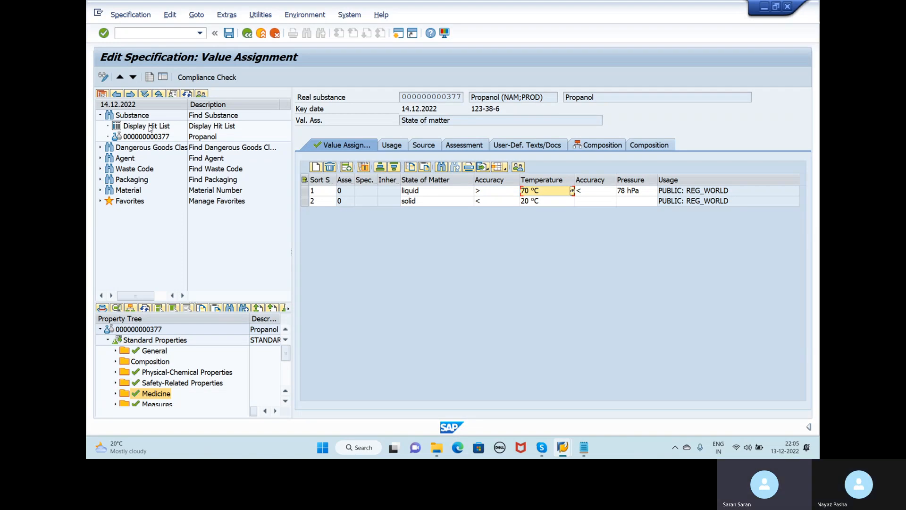
left_click(122, 115)
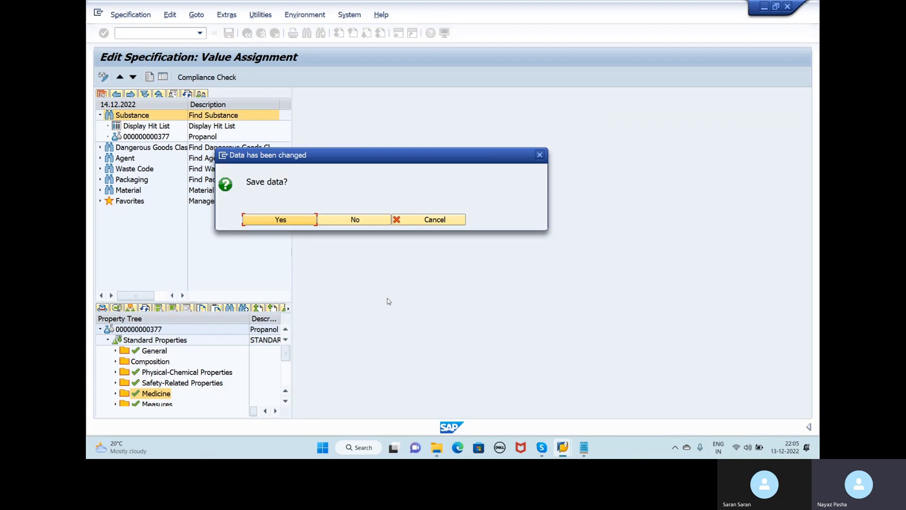
left_click(287, 225)
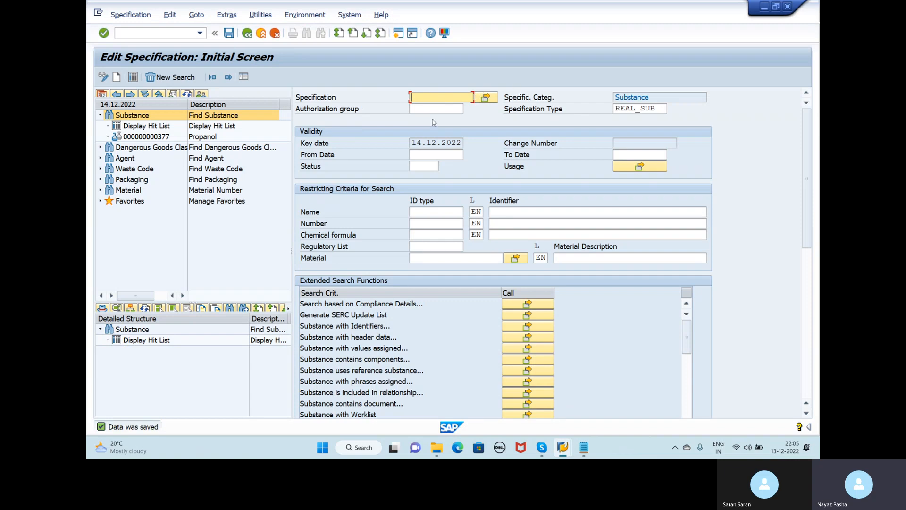
- Remove the Propanol entry from the Substance folder
left_click(136, 138)
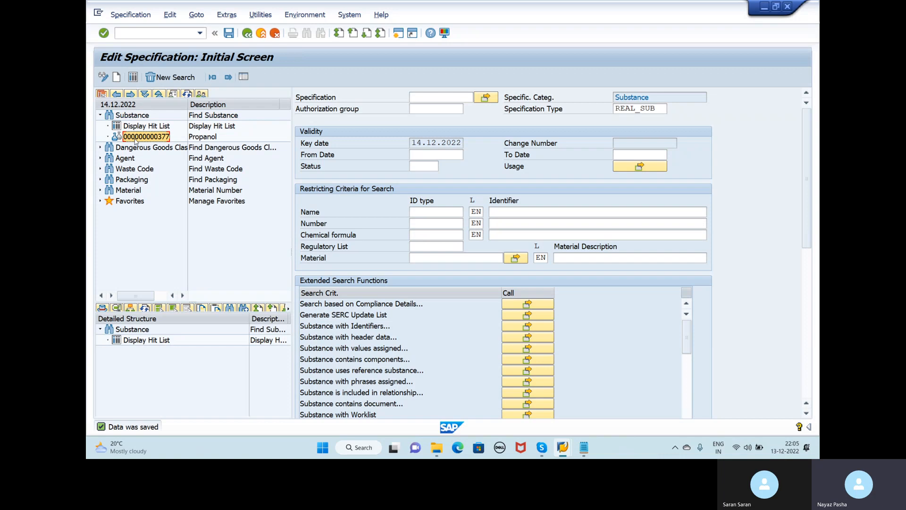
right_click(158, 139)
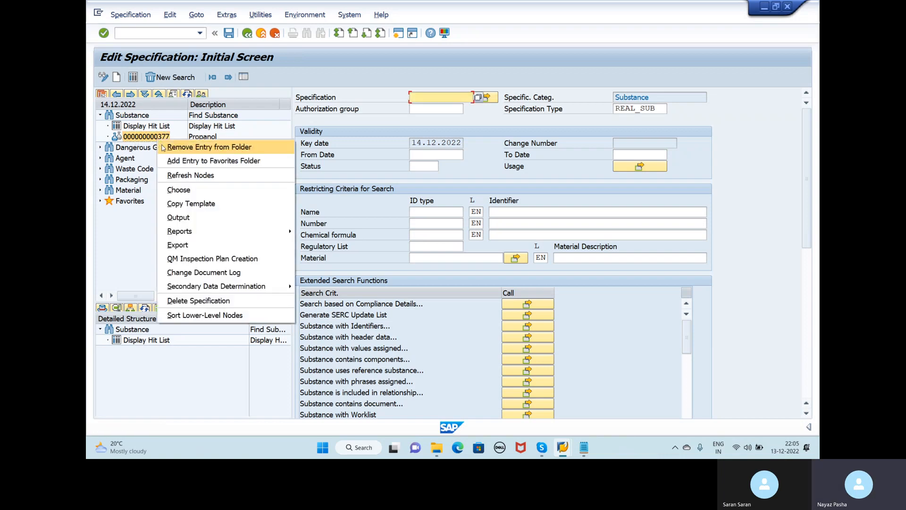
left_click(188, 149)
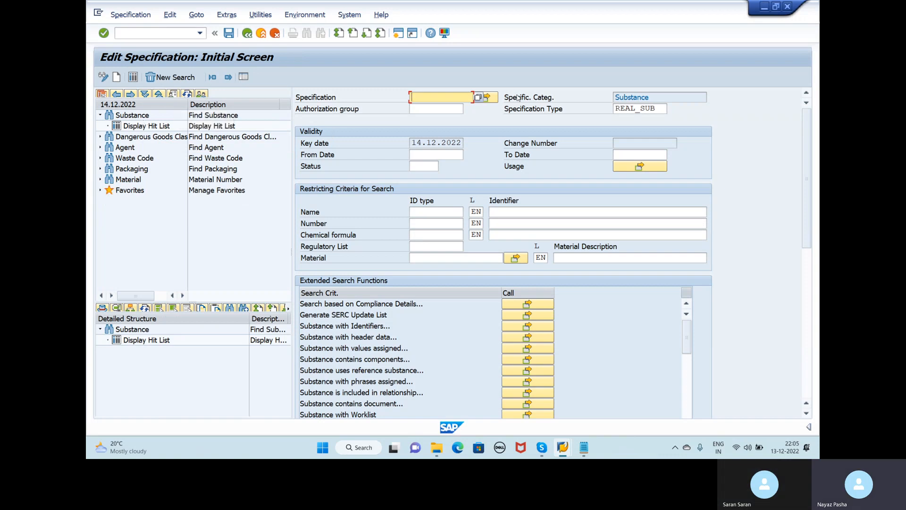
right_click(438, 93)
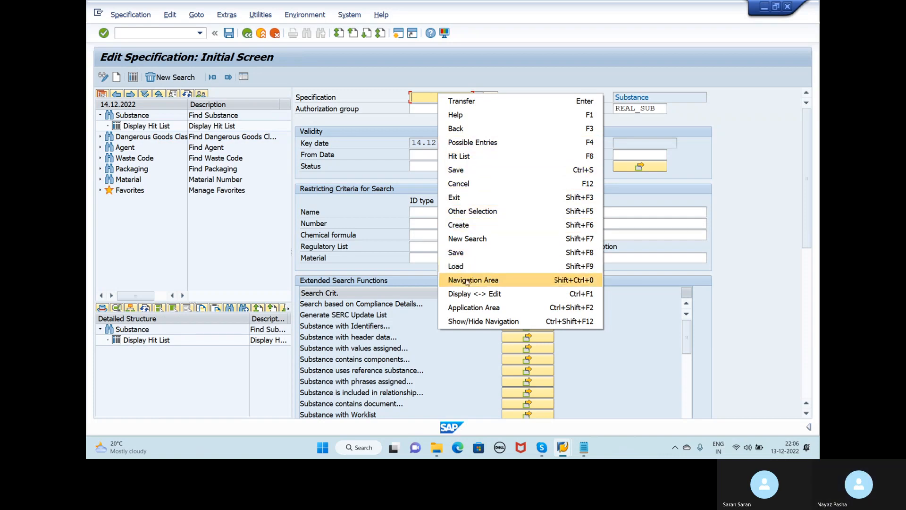
left_click(424, 97)
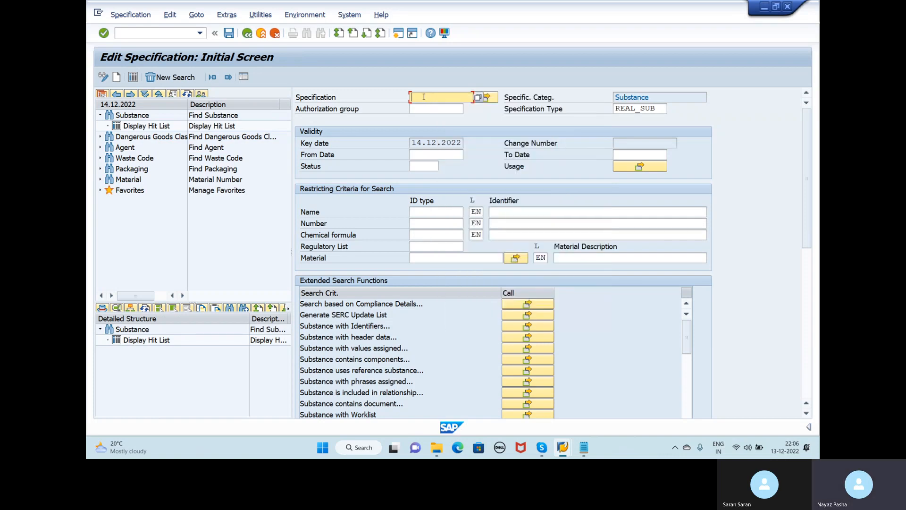
key("ctrl+v")
key("Return")
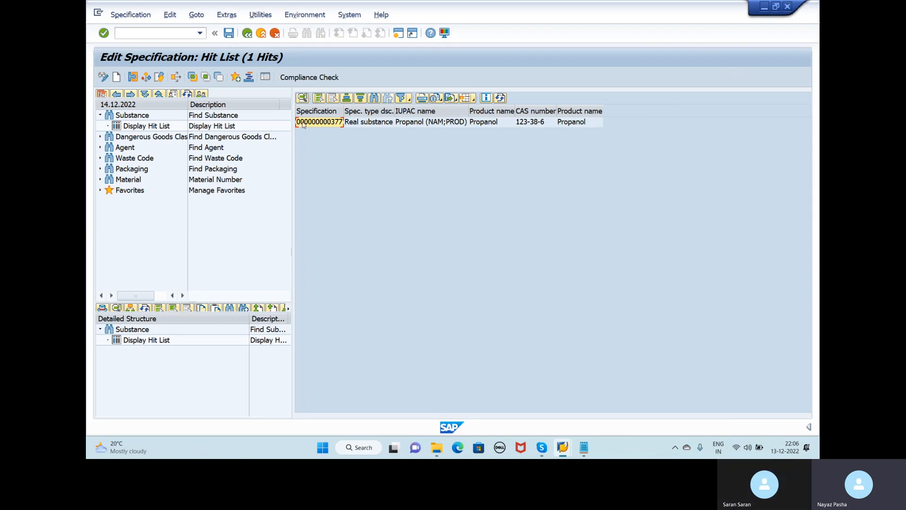
left_click(327, 126)
double_click(327, 126)
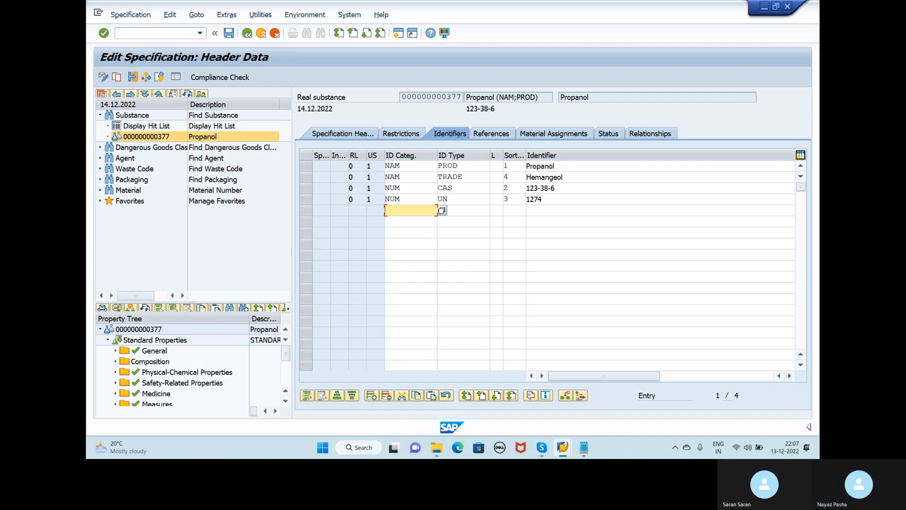
left_click(347, 135)
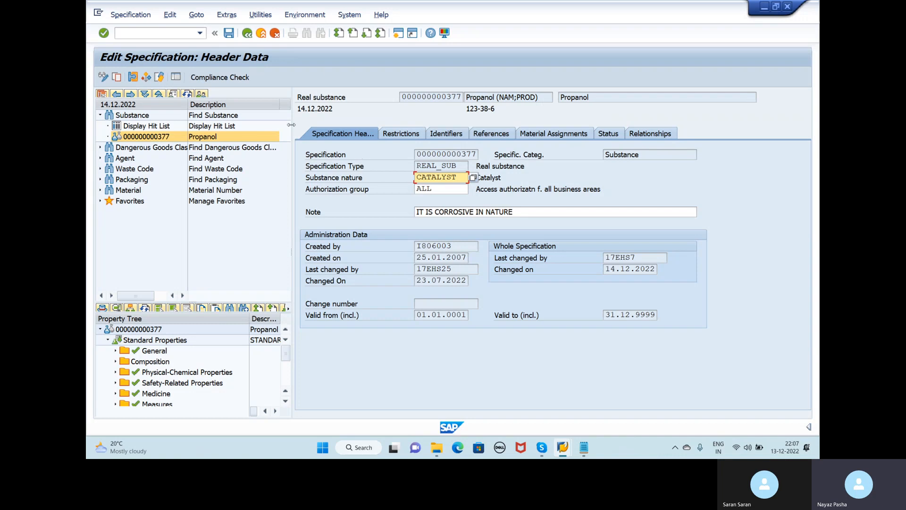
left_click(359, 96)
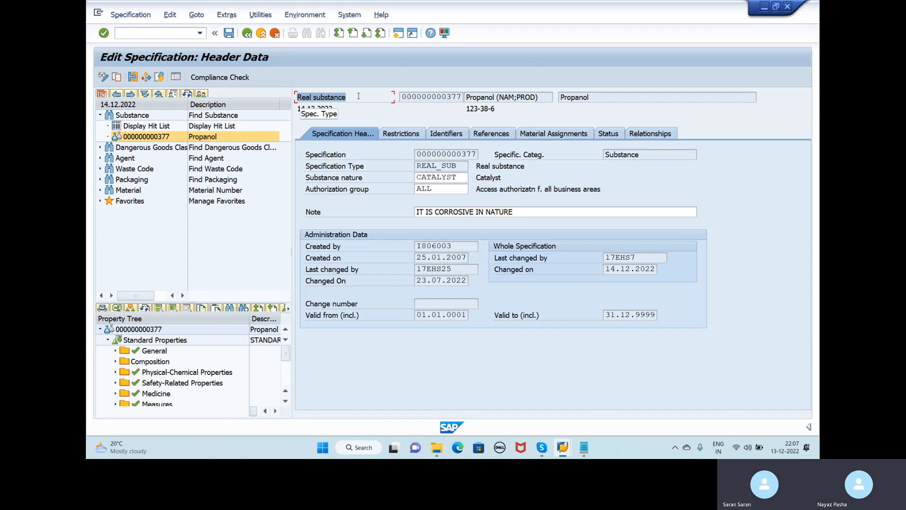
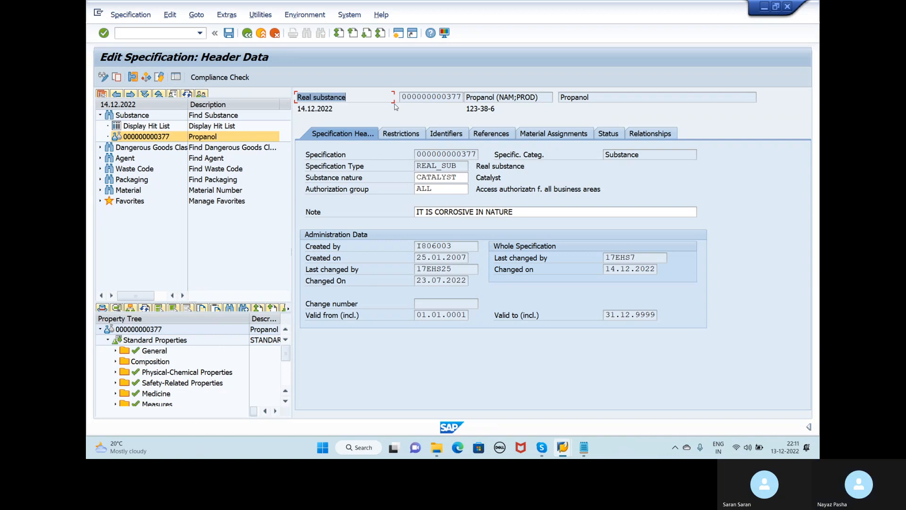
- Switch Propanol's property tree to CCK_RM [RM Compliance Check Property Tree] and look over its constraint and check result entries
right_click(168, 341)
mouse_move(222, 136)
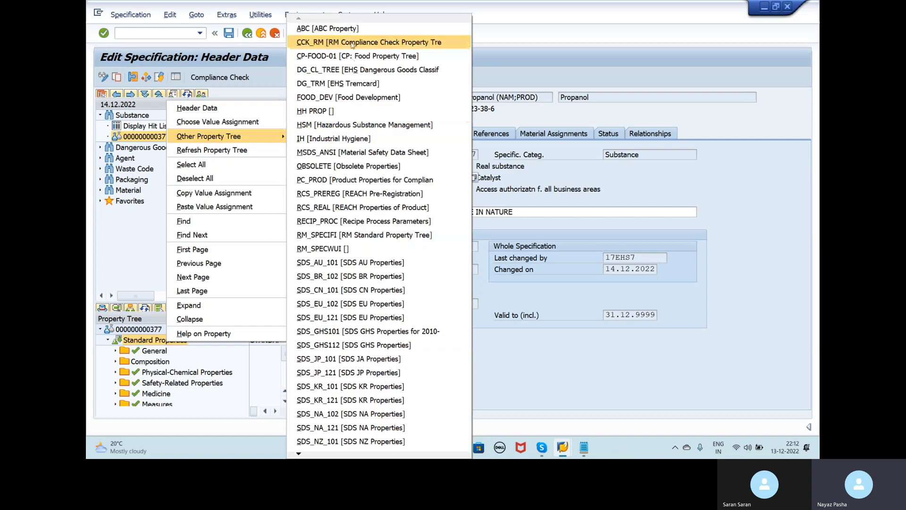
left_click(328, 43)
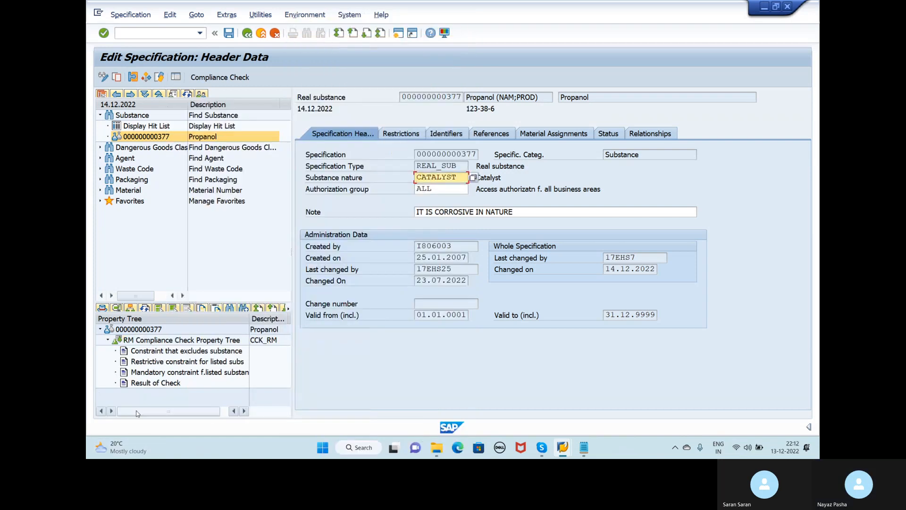
left_click(153, 341)
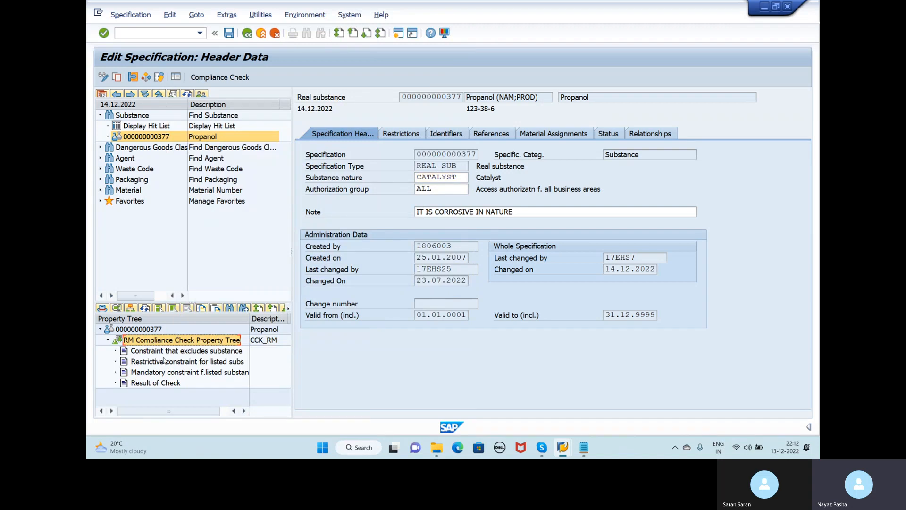
left_click(165, 351)
left_click(166, 362)
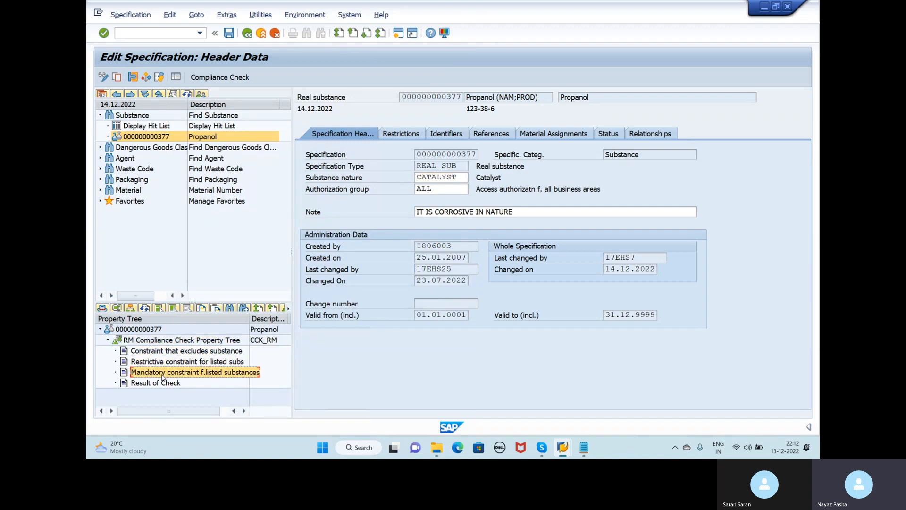
left_click(158, 383)
left_click(159, 362)
left_click(158, 351)
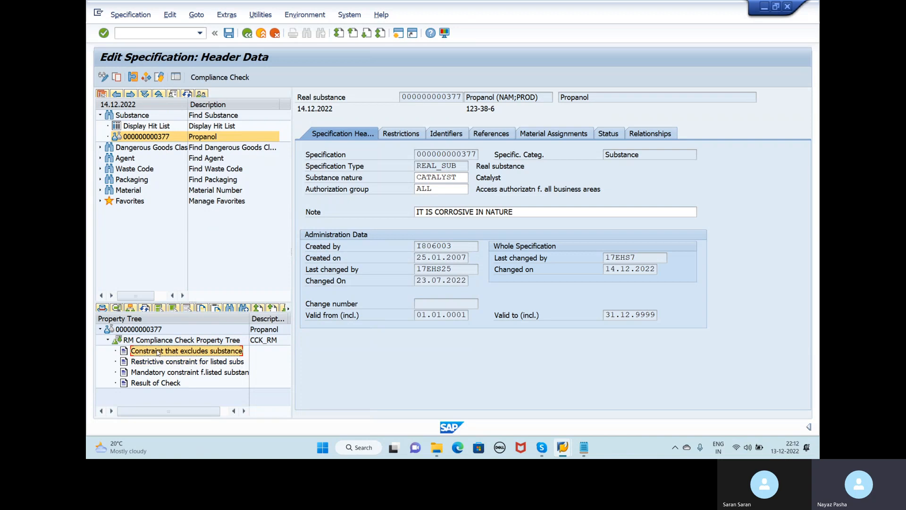
left_click(158, 343)
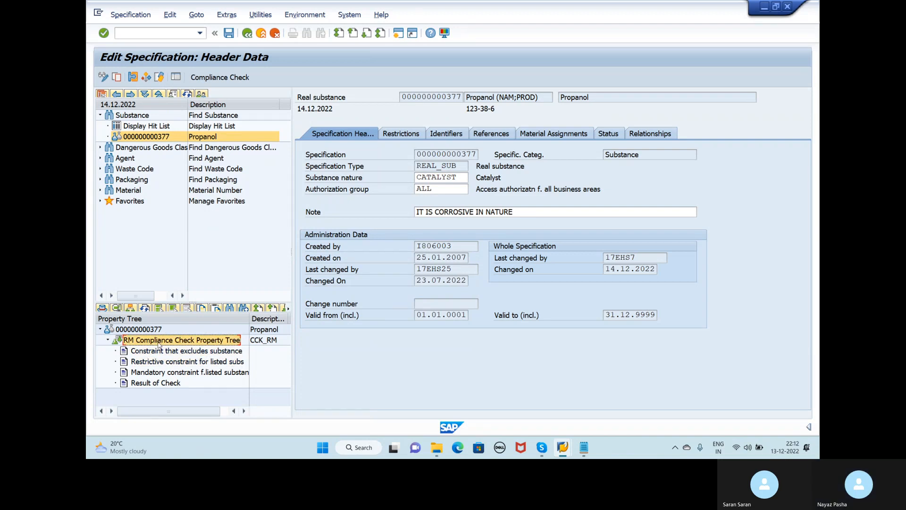
- Switch the property tree to MSDS_ANSI [Material Safety Data Sheet]
right_click(158, 342)
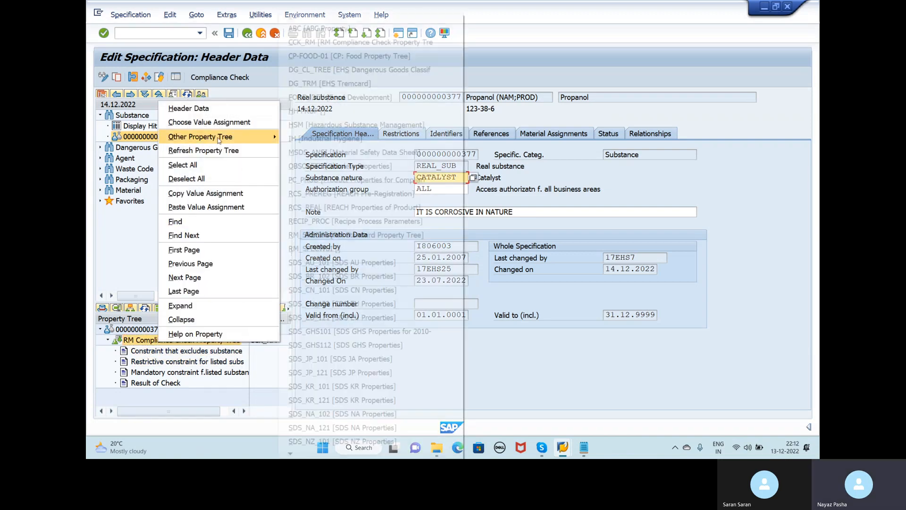
mouse_move(218, 138)
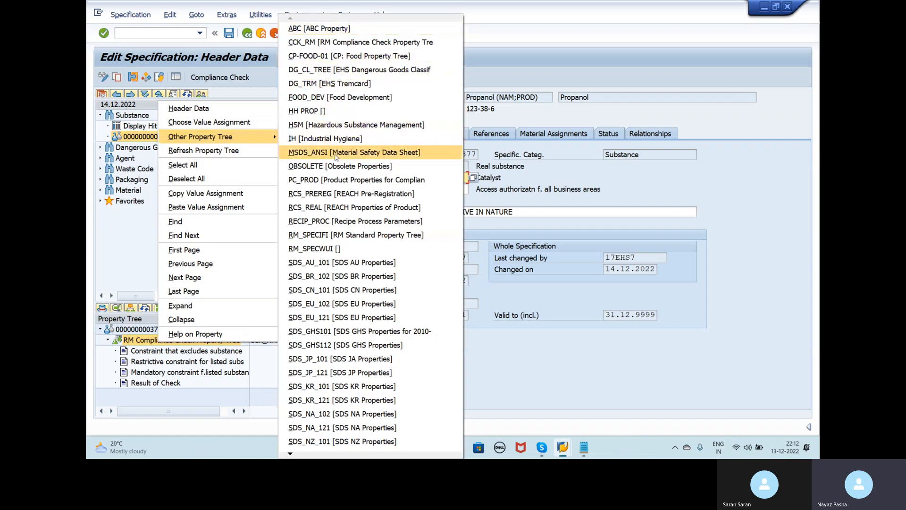
left_click(331, 152)
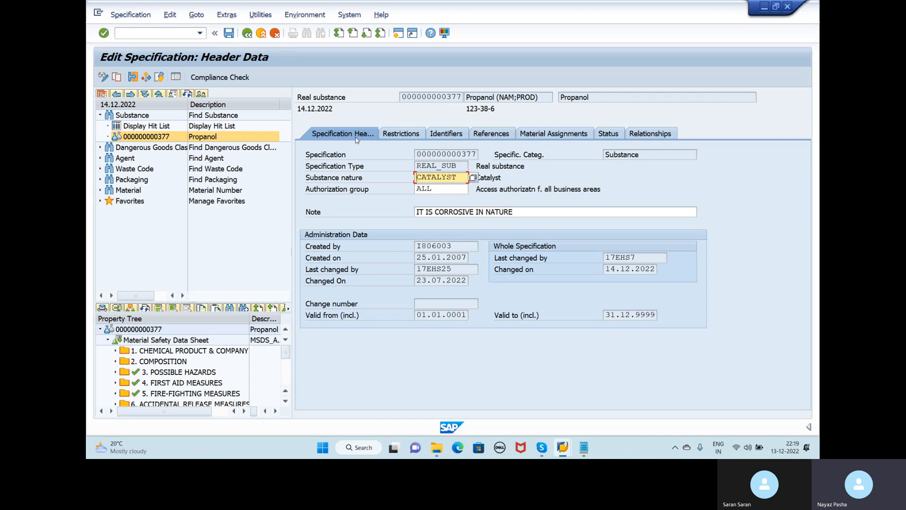
- Look through Propanol's restrictions, identifiers, references, material assignments, status and relationships in the header data
left_click(401, 134)
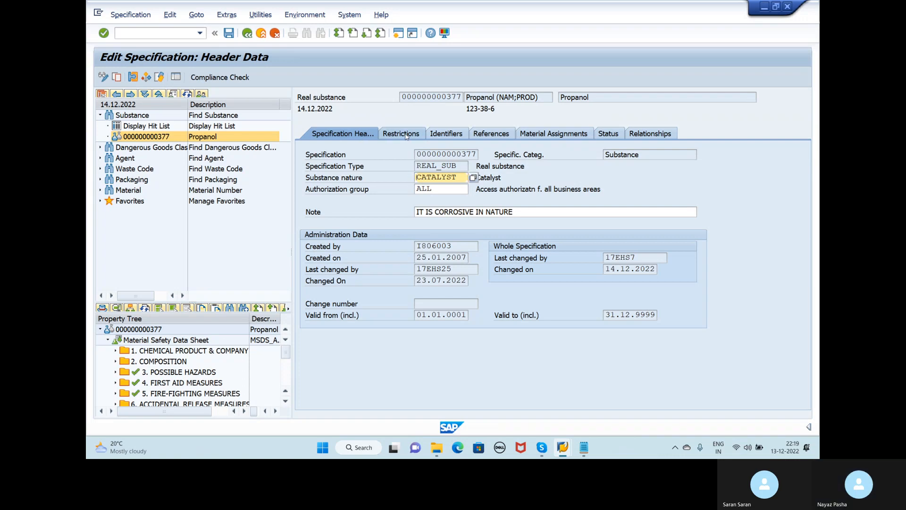
left_click(458, 137)
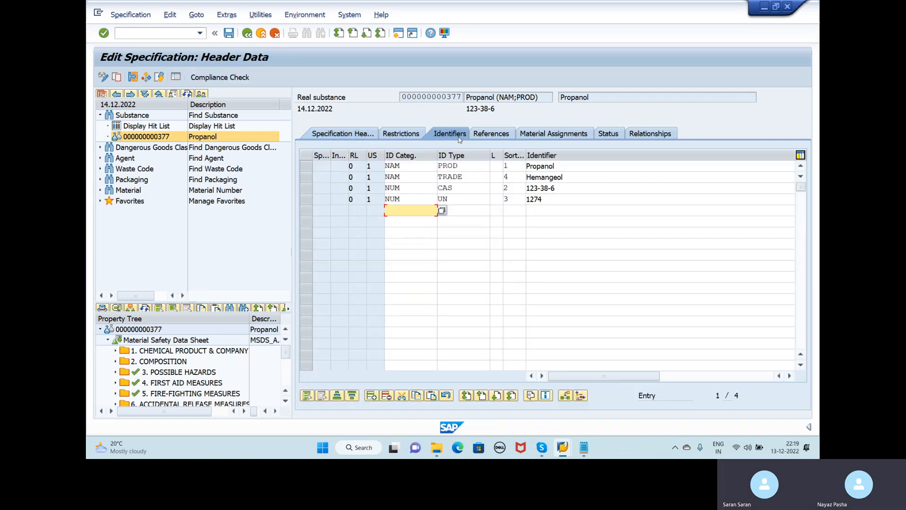
left_click(492, 135)
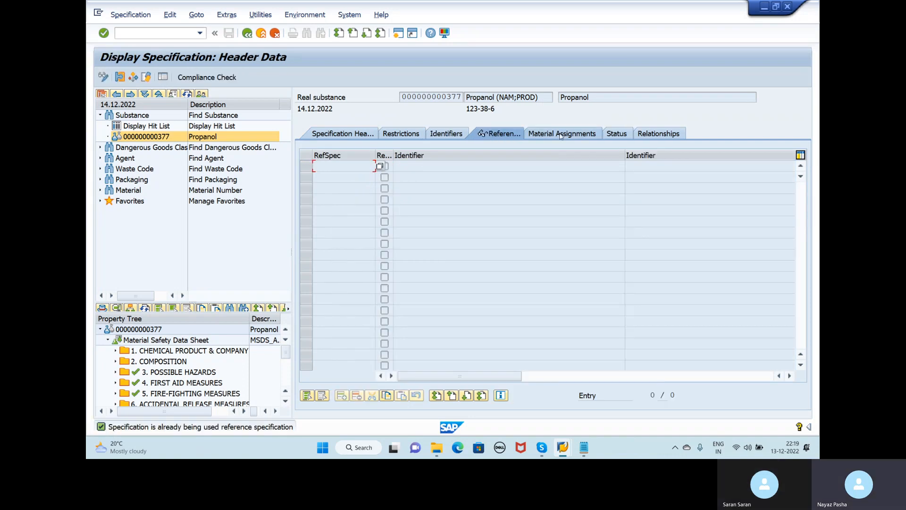
left_click(561, 136)
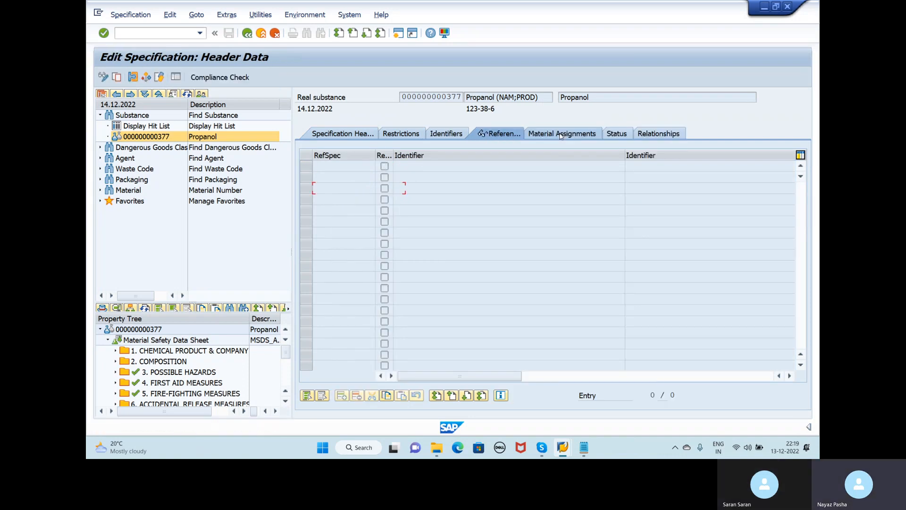
left_click(614, 137)
left_click(675, 134)
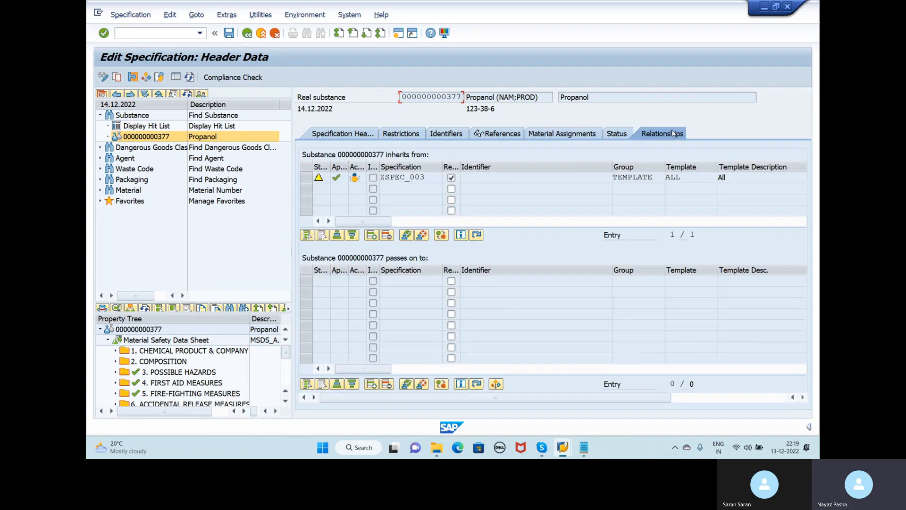
- Review Propanol's specification header and its restriction ratings and validity areas, ending back on the specification header
left_click(343, 133)
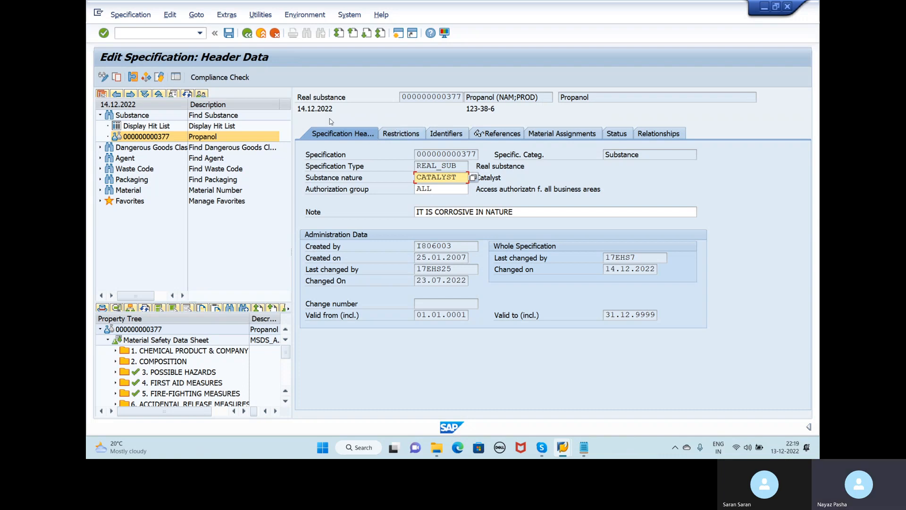
left_click(393, 136)
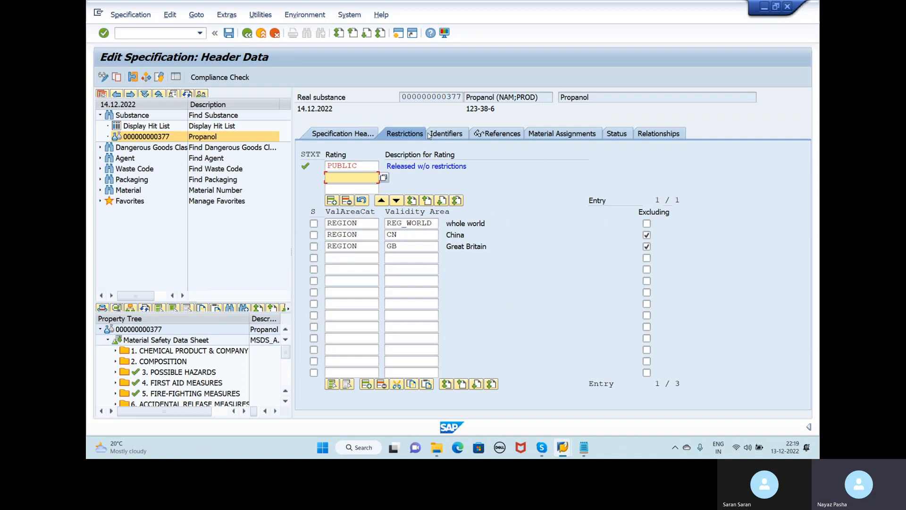
left_click(322, 133)
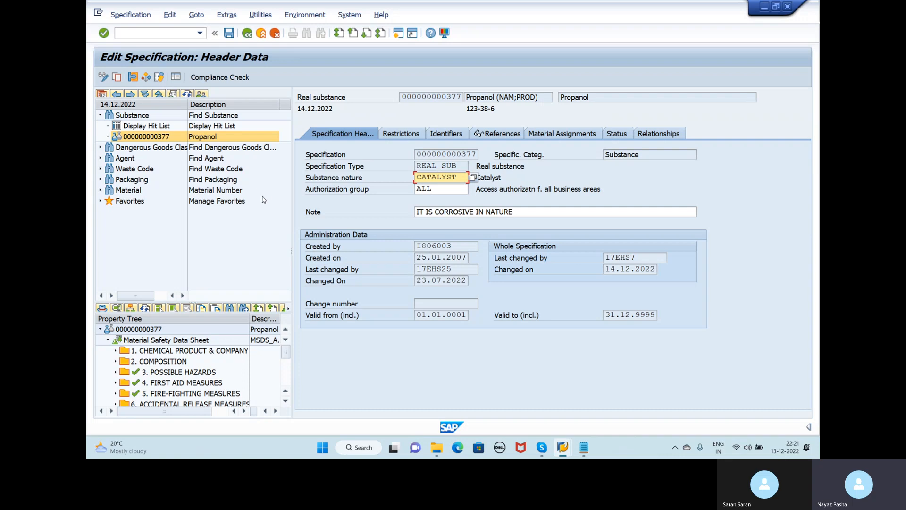
- Select the Display Hit List entry under Substance and switch to the Skype call window
left_click(165, 126)
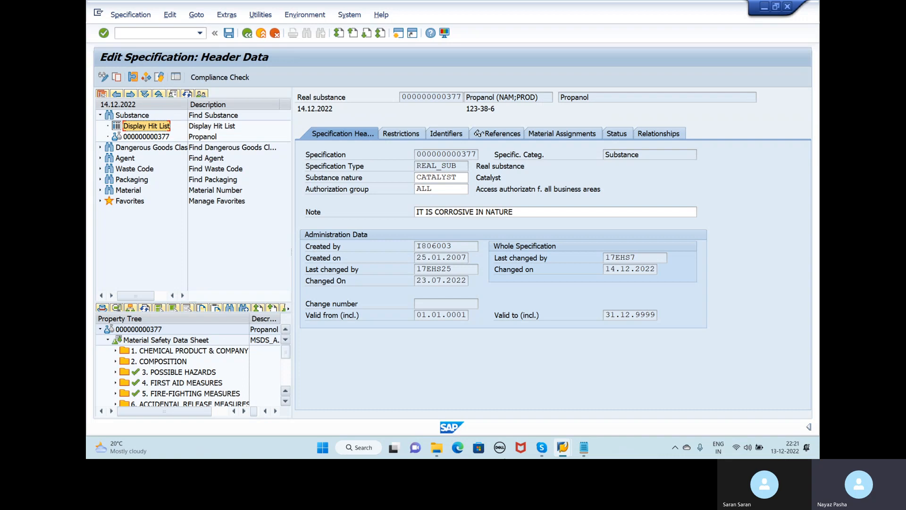
left_click(542, 449)
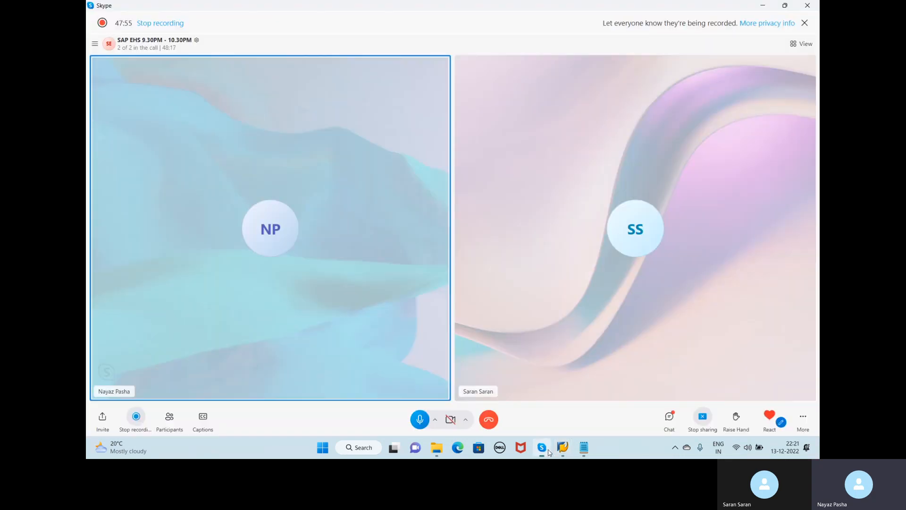